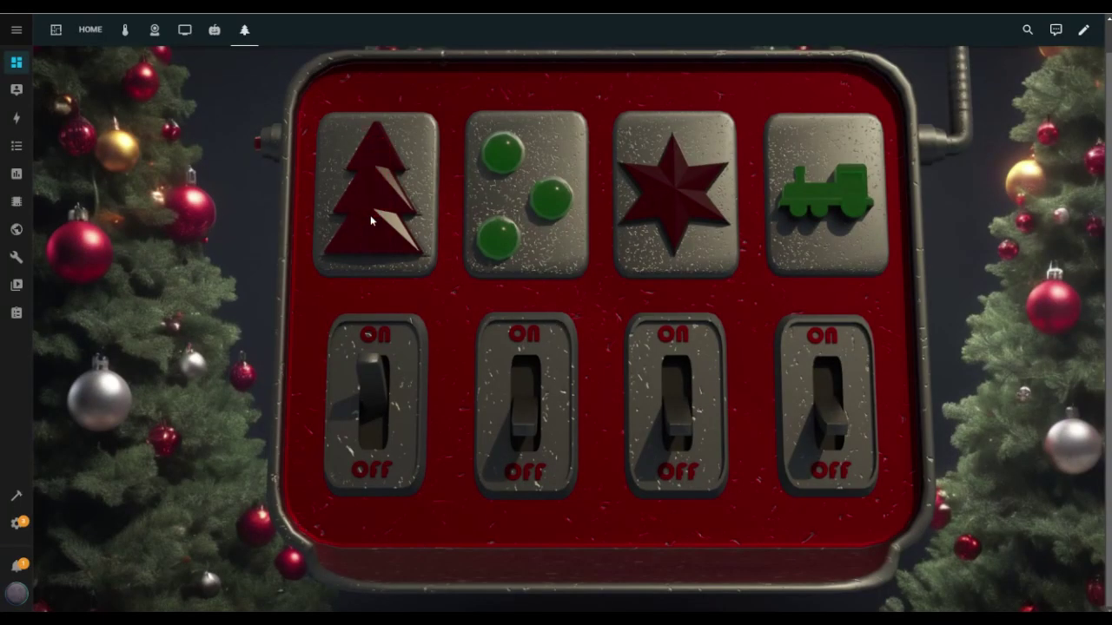
# Turn on the third, second and fourth switches to light the star, dots and train signs.
pyautogui.click(683, 337)
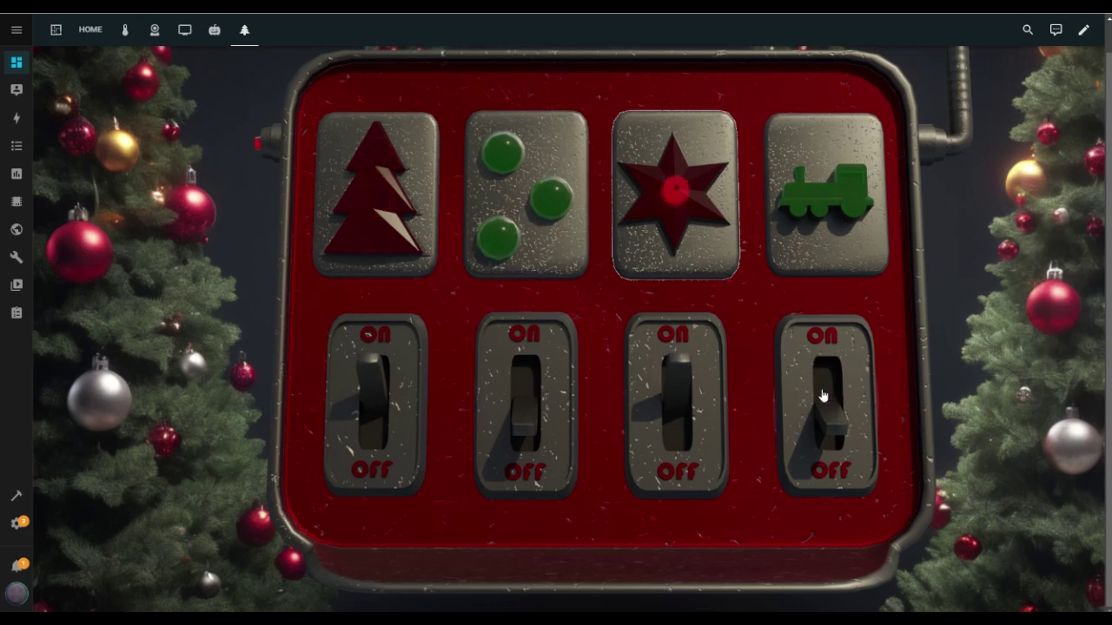
pyautogui.click(525, 400)
pyautogui.click(827, 398)
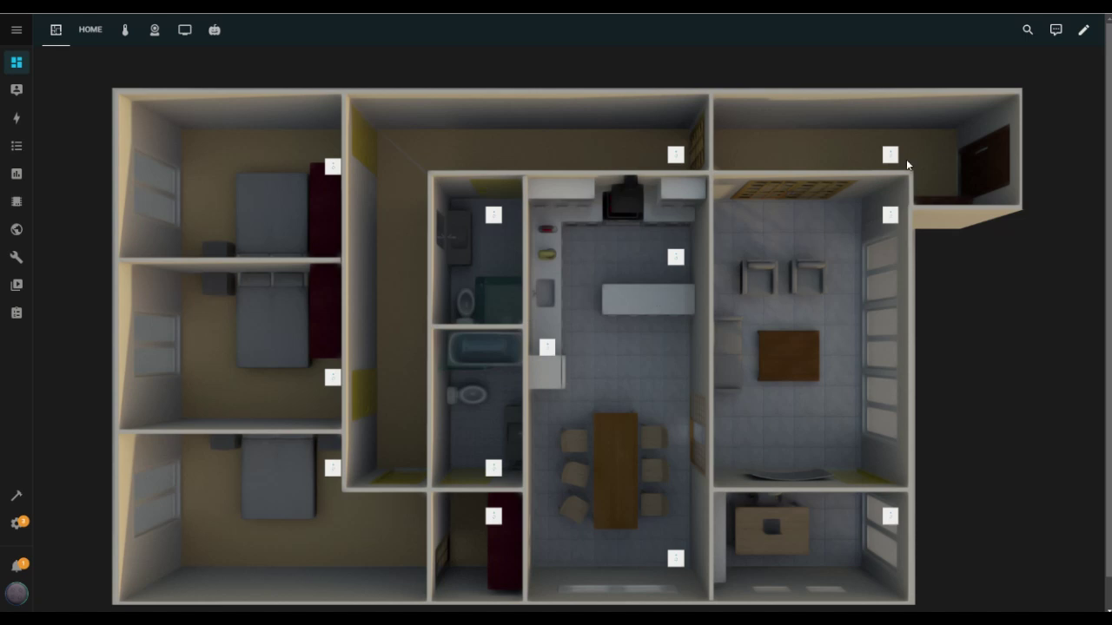
# In edit mode, start a new dashboard view titled Christmas.
pyautogui.click(1084, 32)
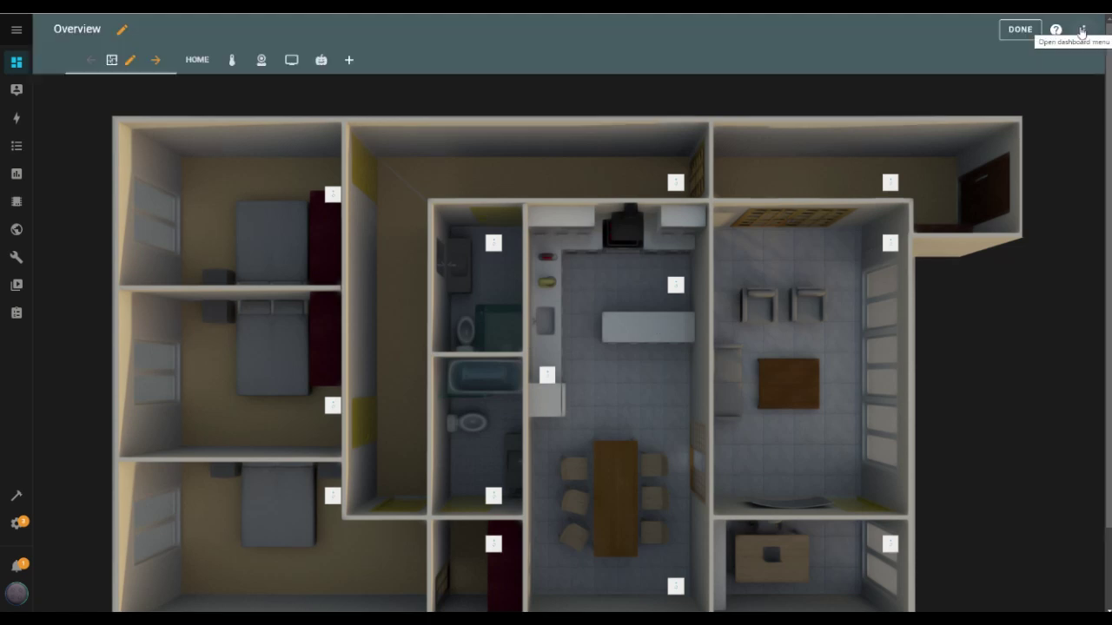
pyautogui.click(350, 61)
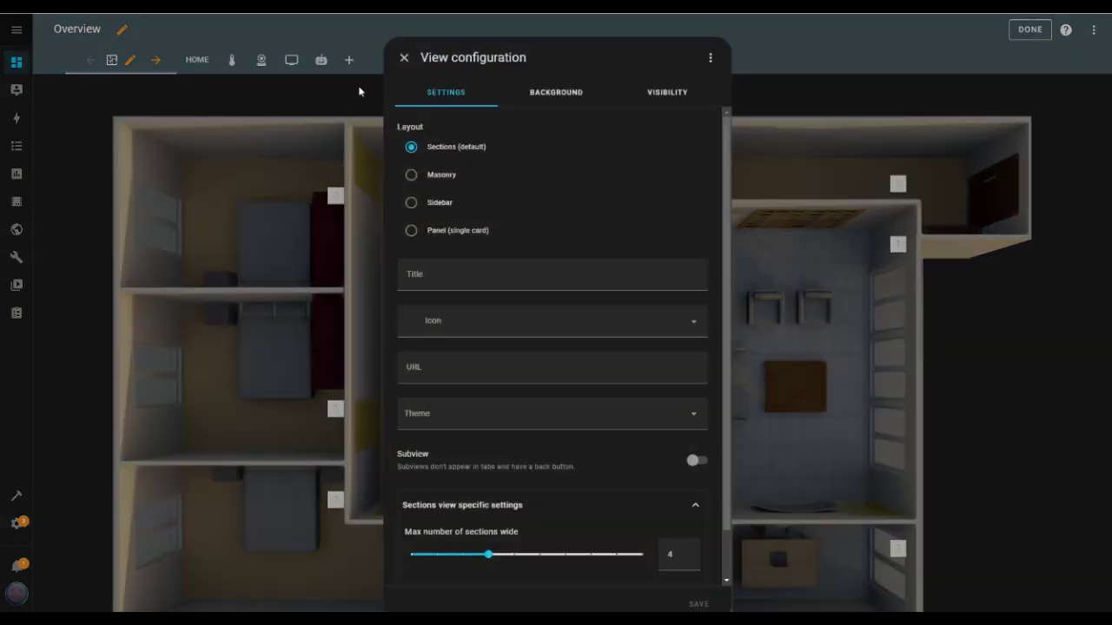
pyautogui.click(449, 282)
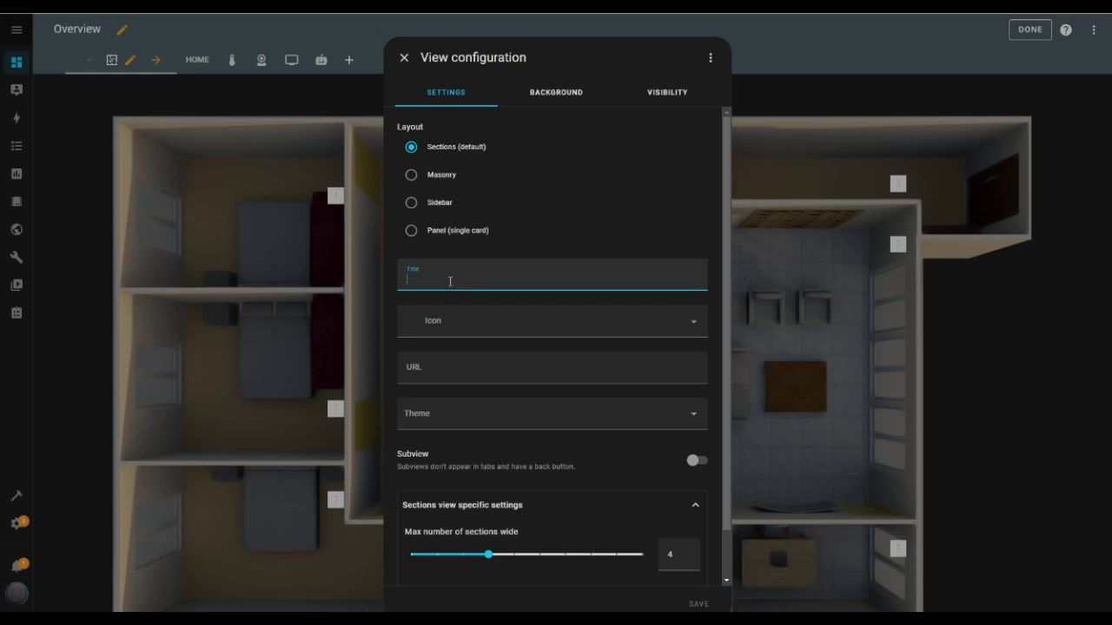
pyautogui.write('Chri')
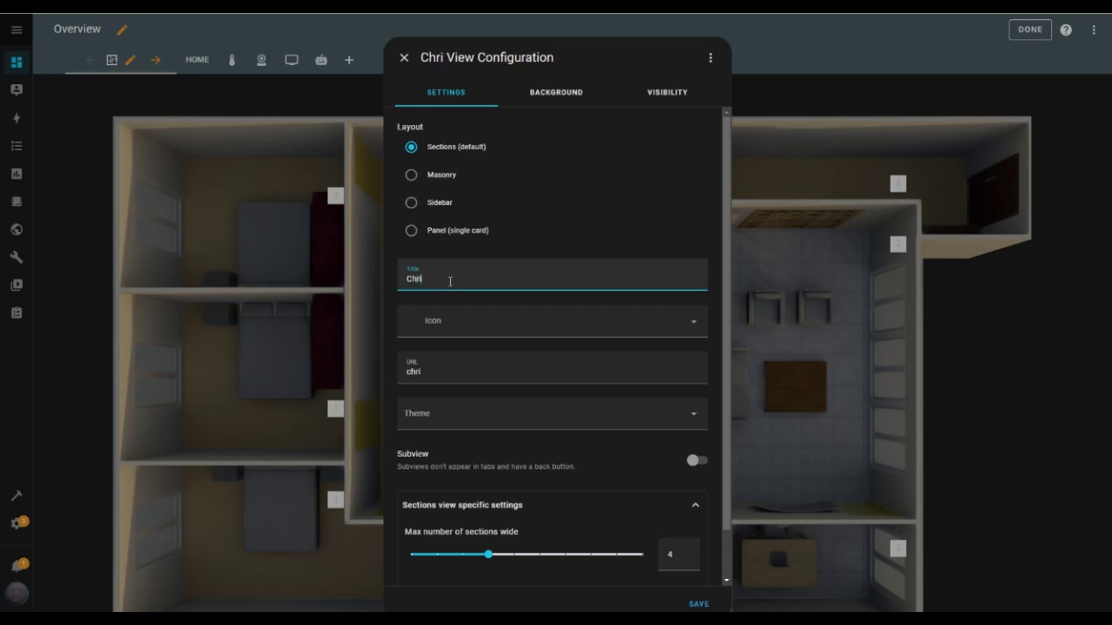
pyautogui.write('stmas')
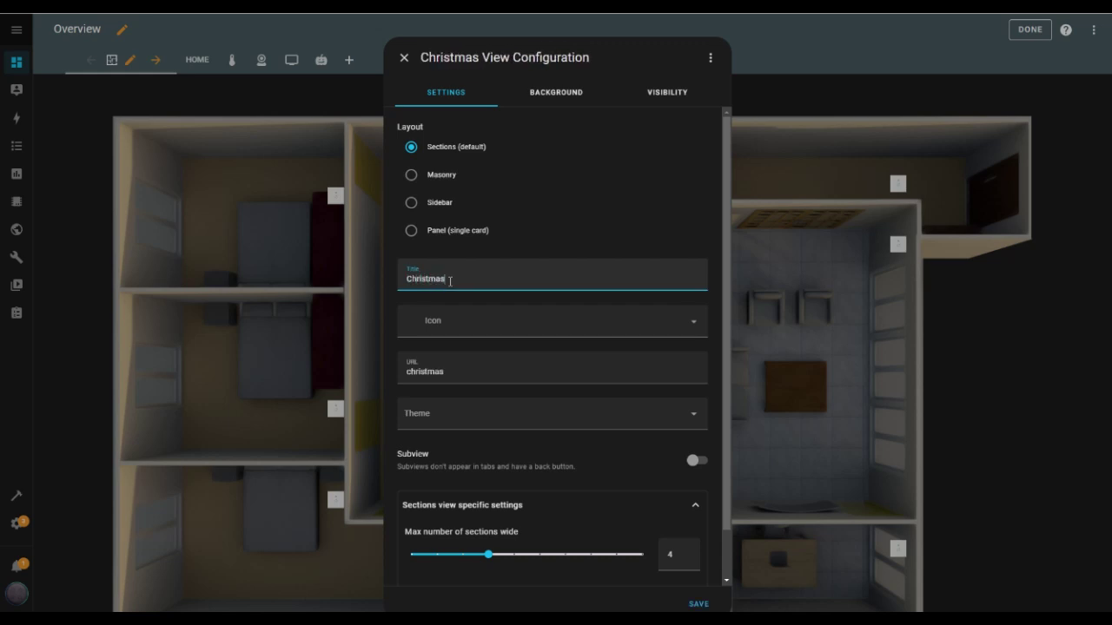
# Give the view the mdi:pine-tree icon and Panel (single card) layout, and save it.
pyautogui.click(553, 323)
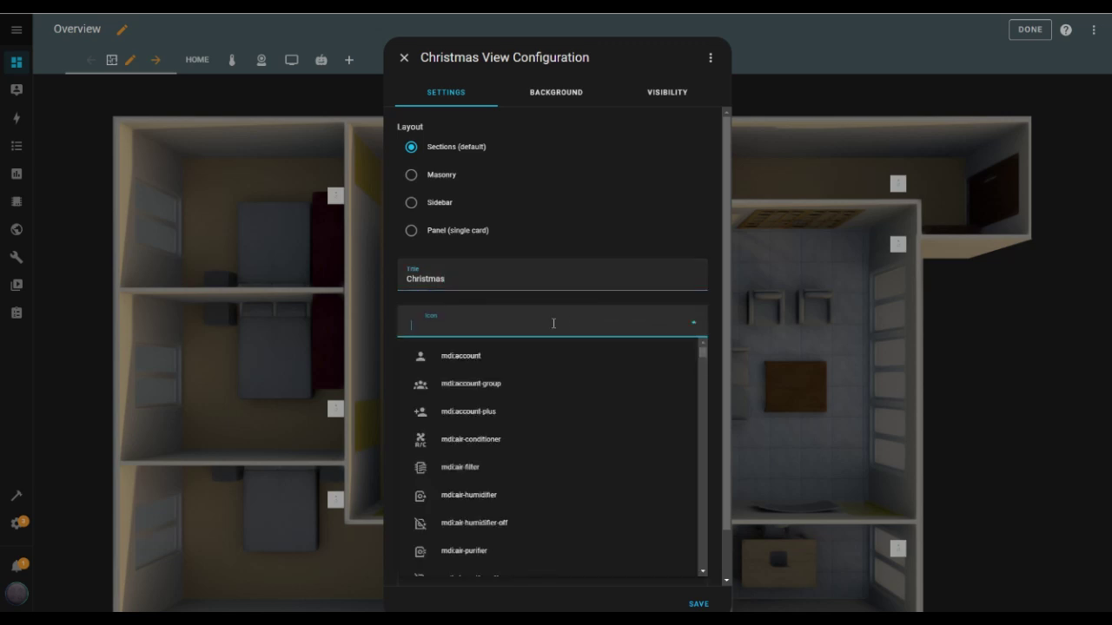
pyautogui.write('tree')
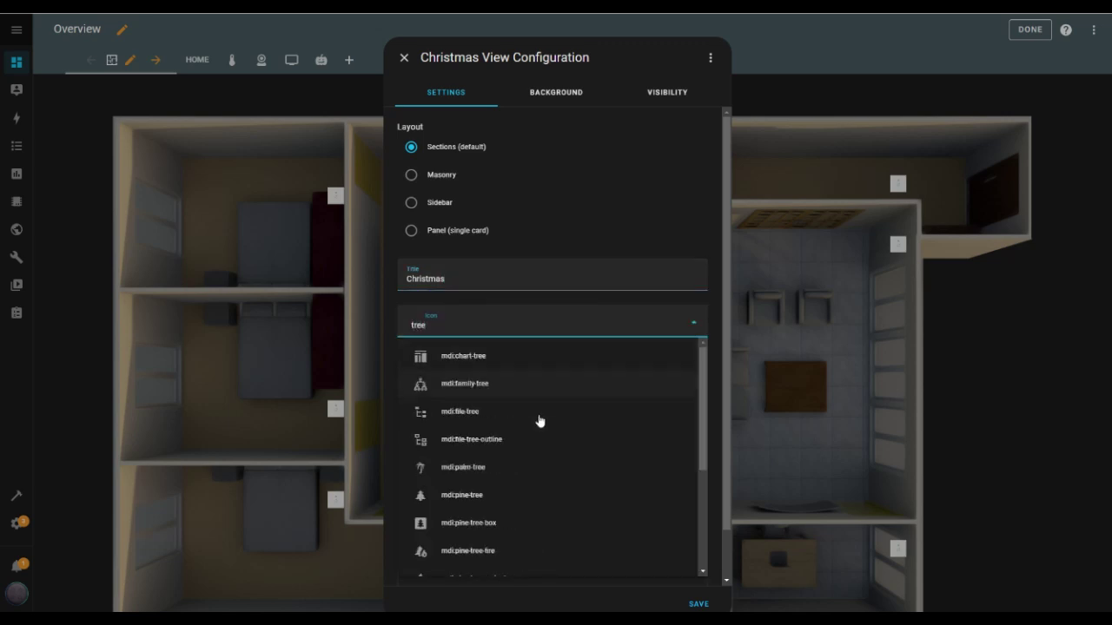
pyautogui.click(470, 491)
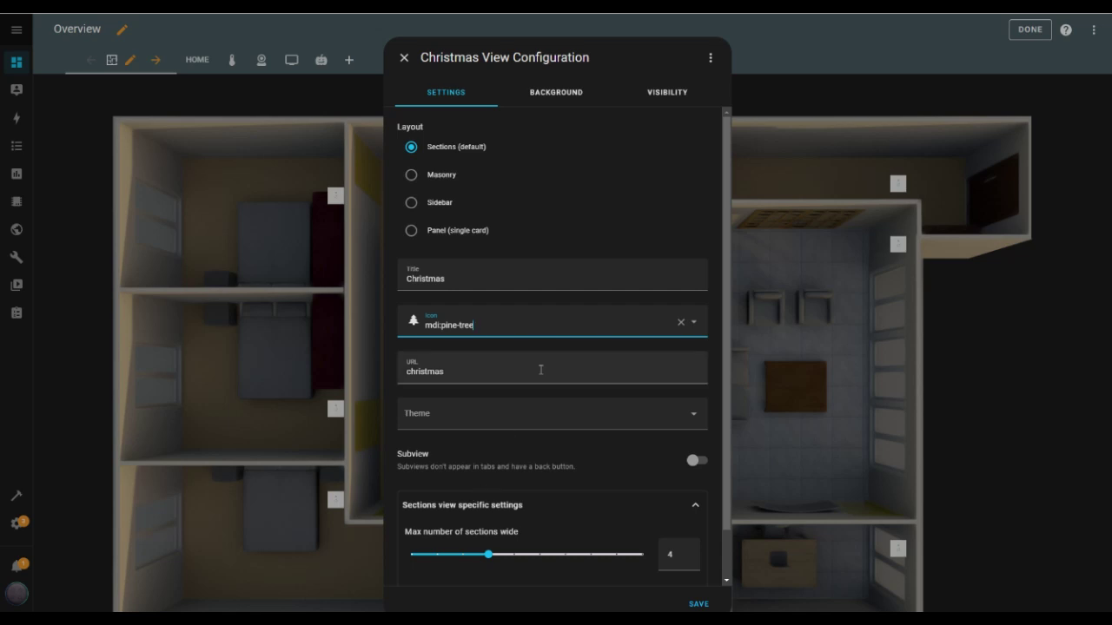
pyautogui.scroll(-1, 642, 547)
pyautogui.scroll(1, 641, 548)
pyautogui.click(414, 232)
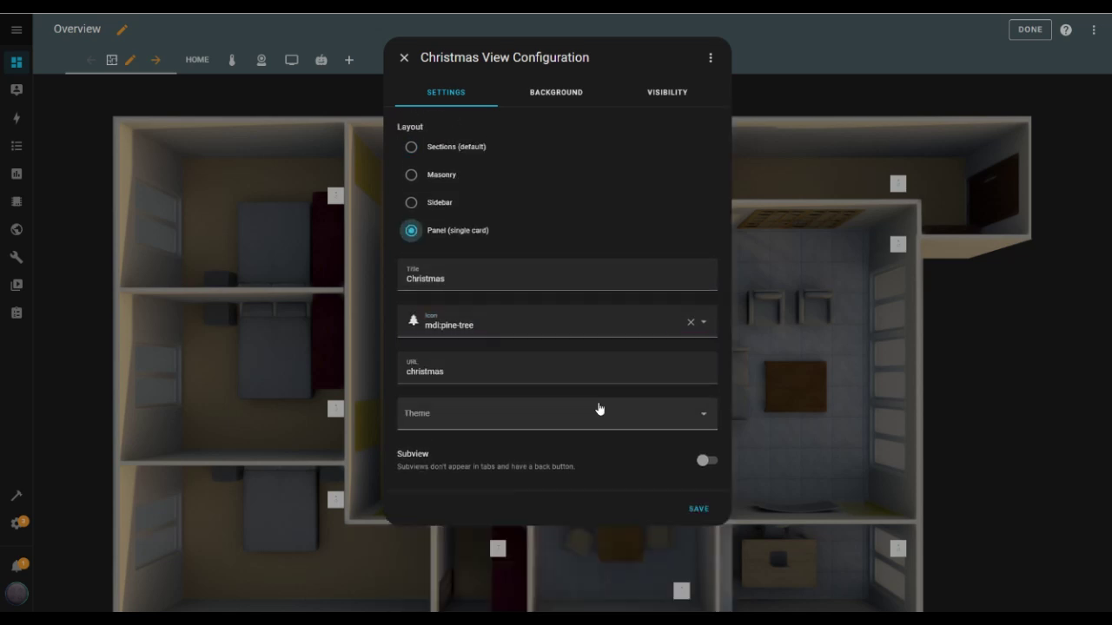
pyautogui.click(698, 510)
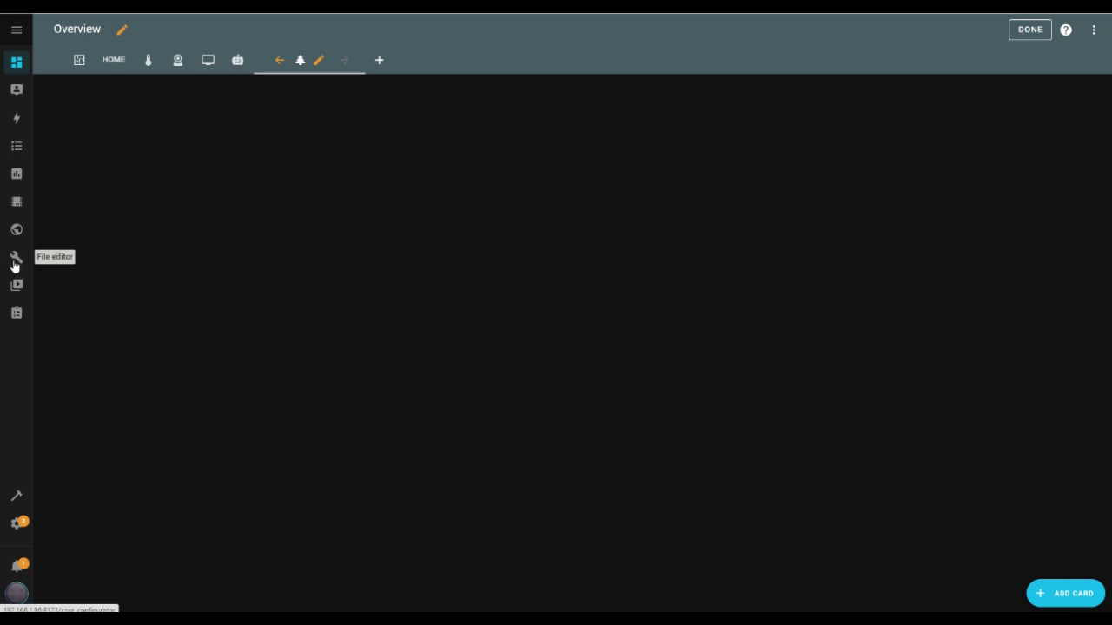
# Browse the file editor's filesystem to the www folder.
pyautogui.click(15, 259)
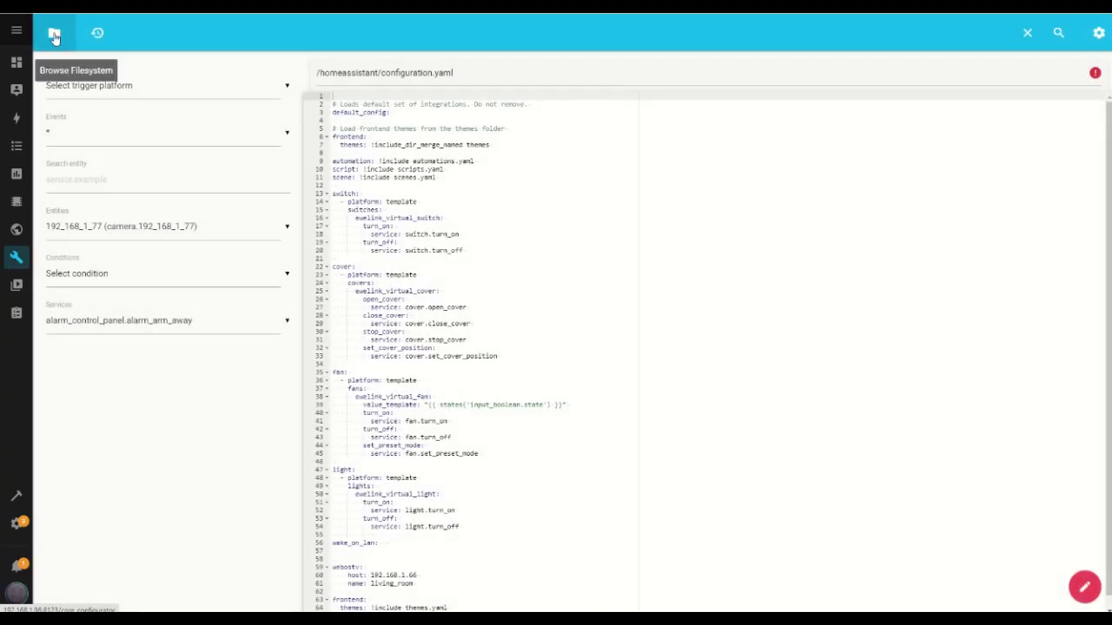
pyautogui.click(54, 34)
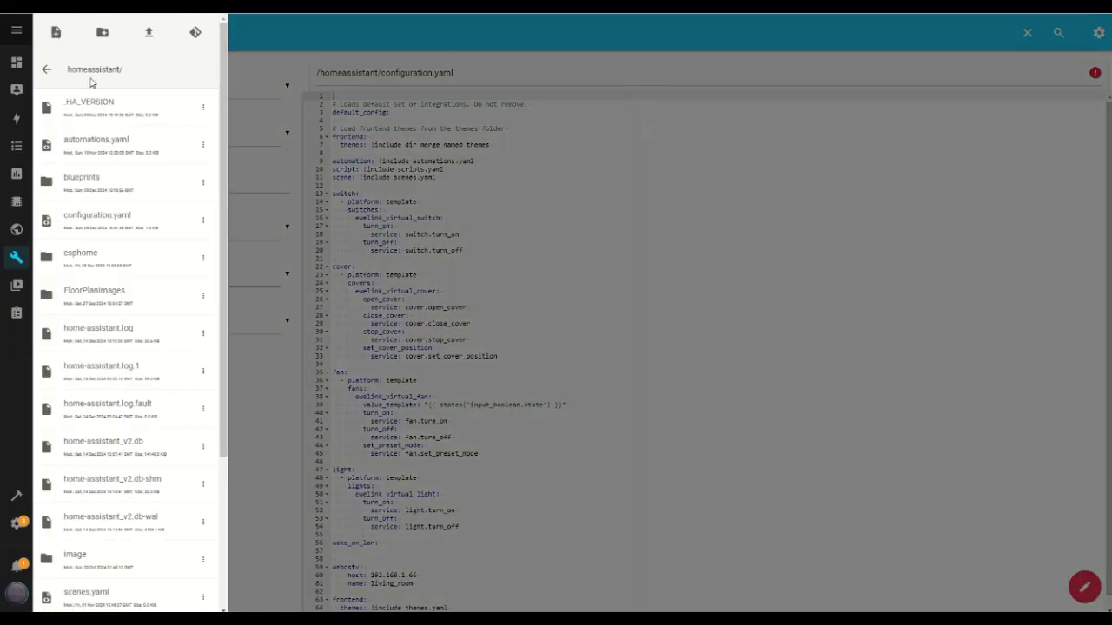
pyautogui.scroll(-3, 121, 465)
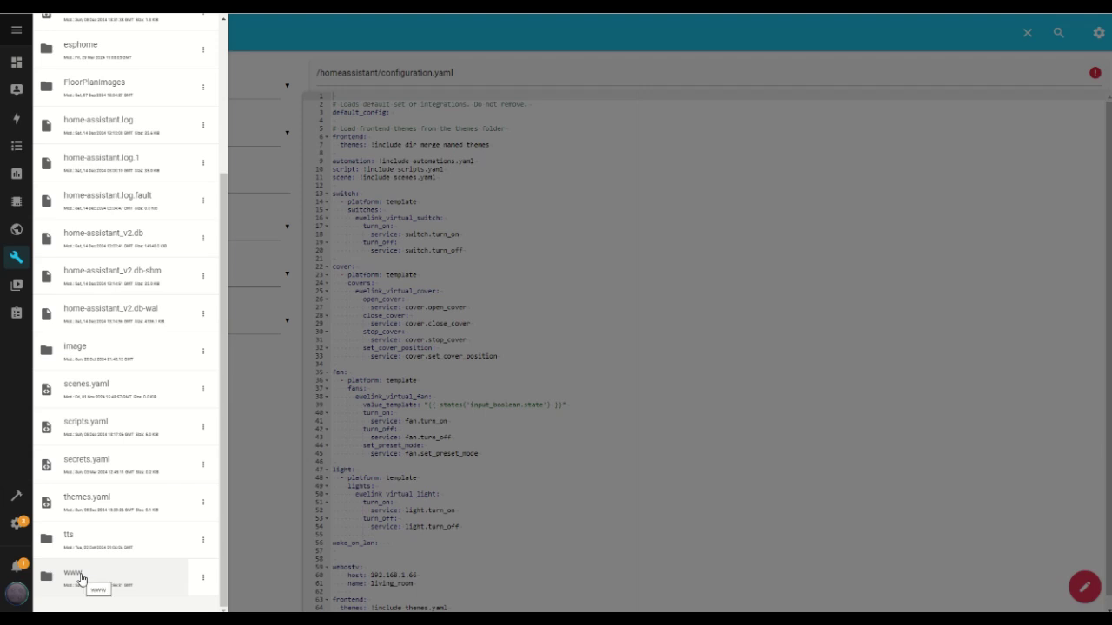
pyautogui.click(79, 577)
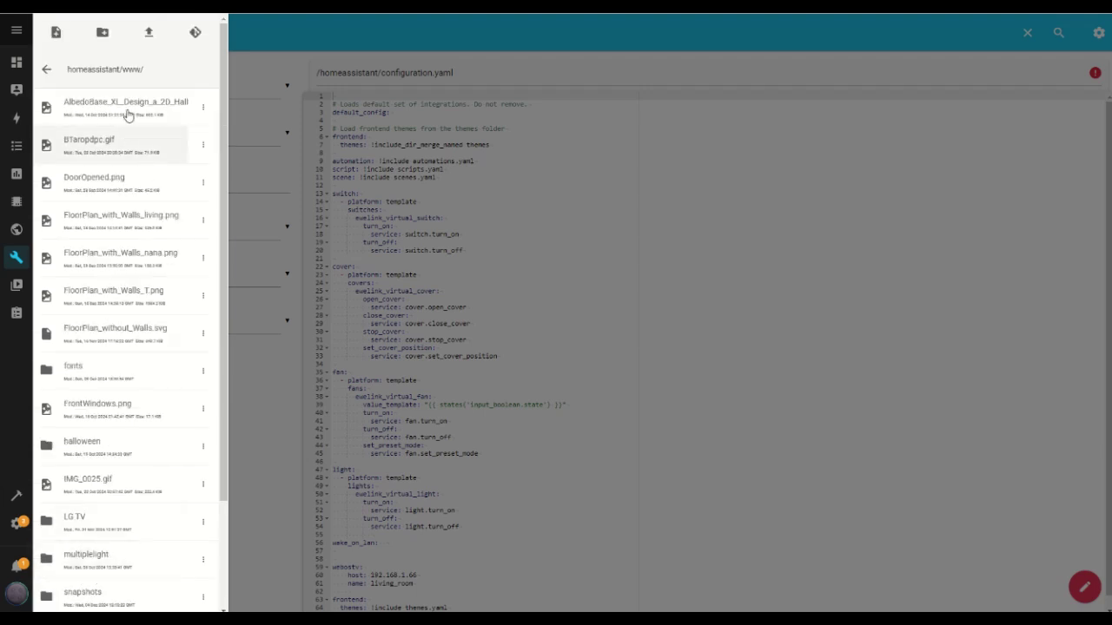
# Create a Christmas folder inside www and open it.
pyautogui.click(103, 33)
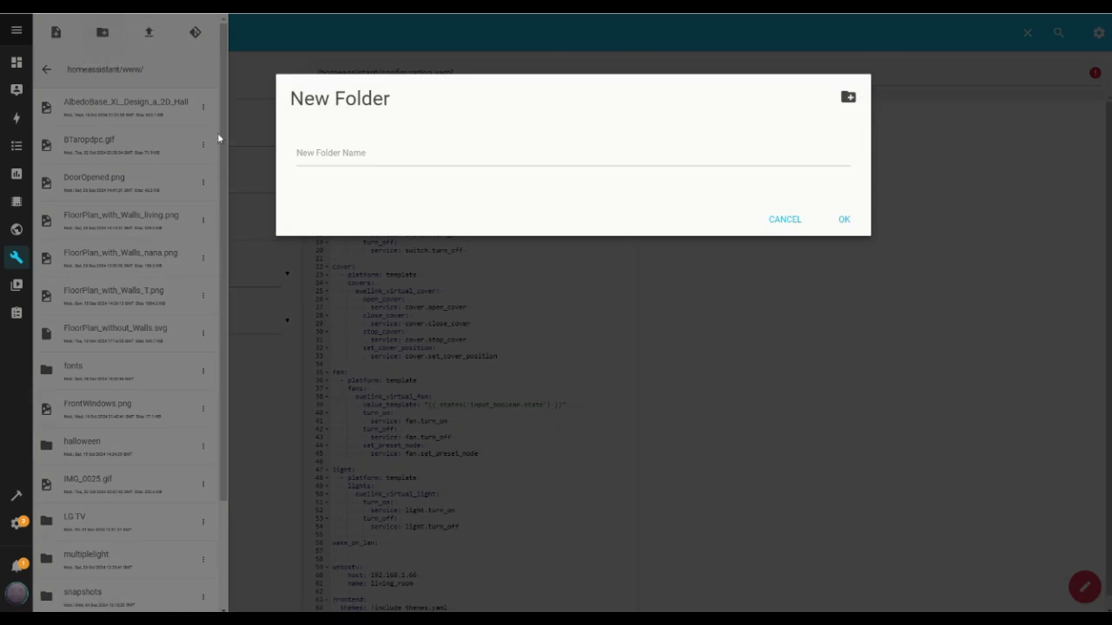
pyautogui.click(312, 161)
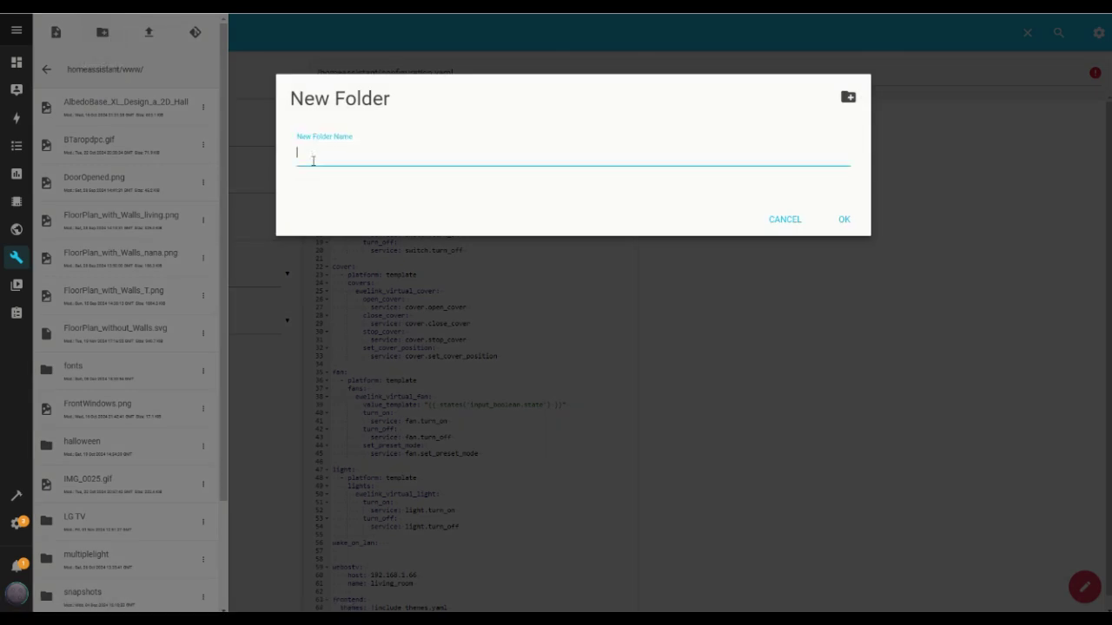
pyautogui.click(845, 221)
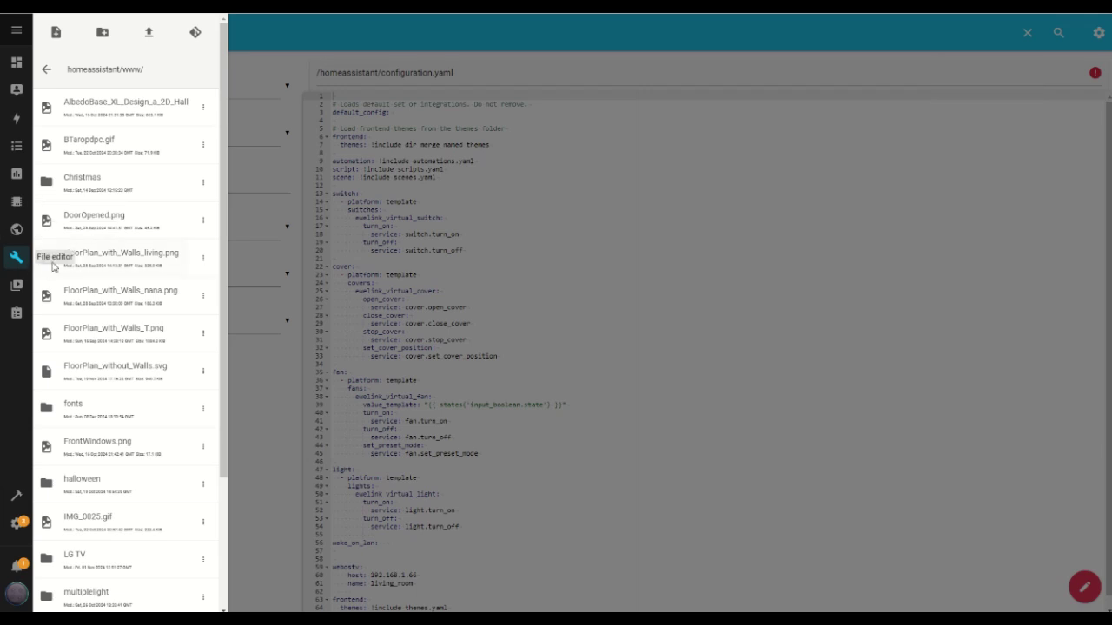
pyautogui.click(81, 190)
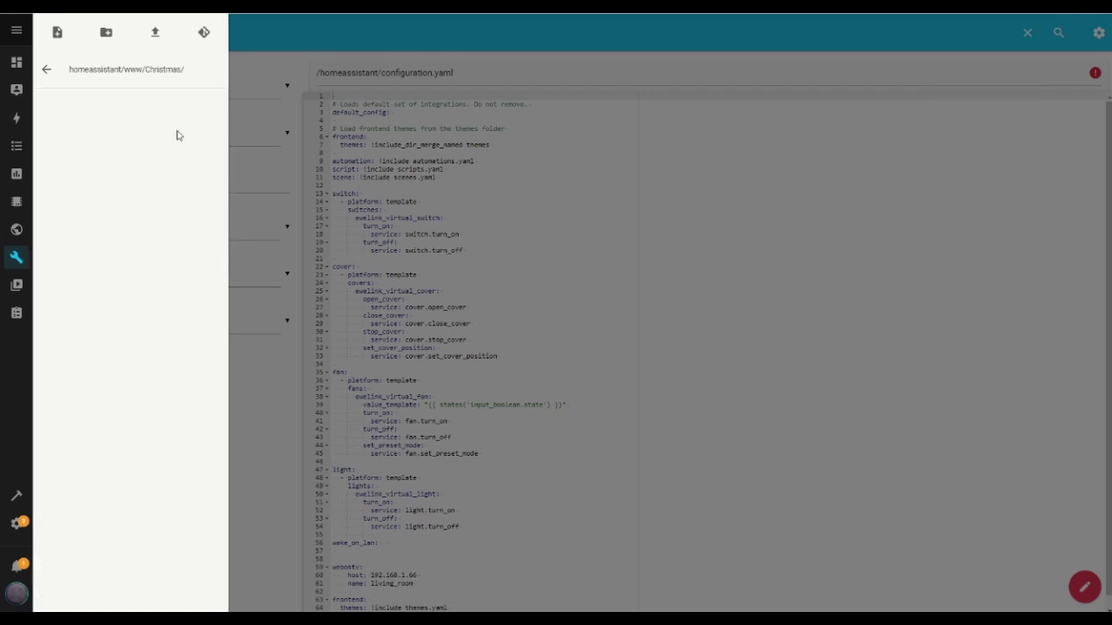
# Upload background.png and sign3off.png into the Christmas folder, then return to Overview.
pyautogui.click(156, 35)
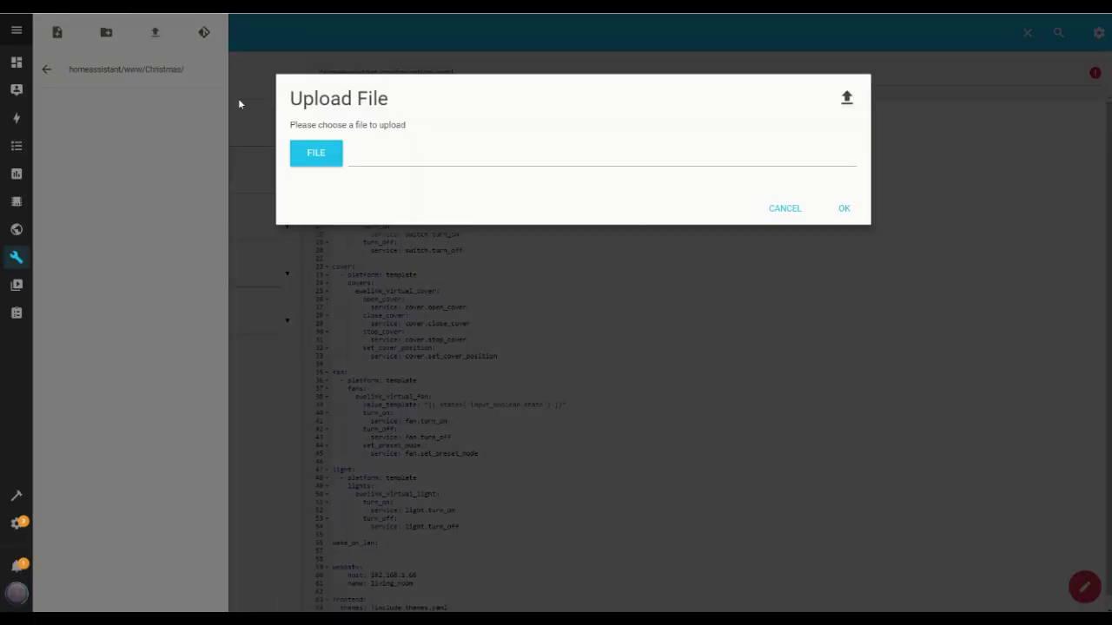
pyautogui.click(315, 154)
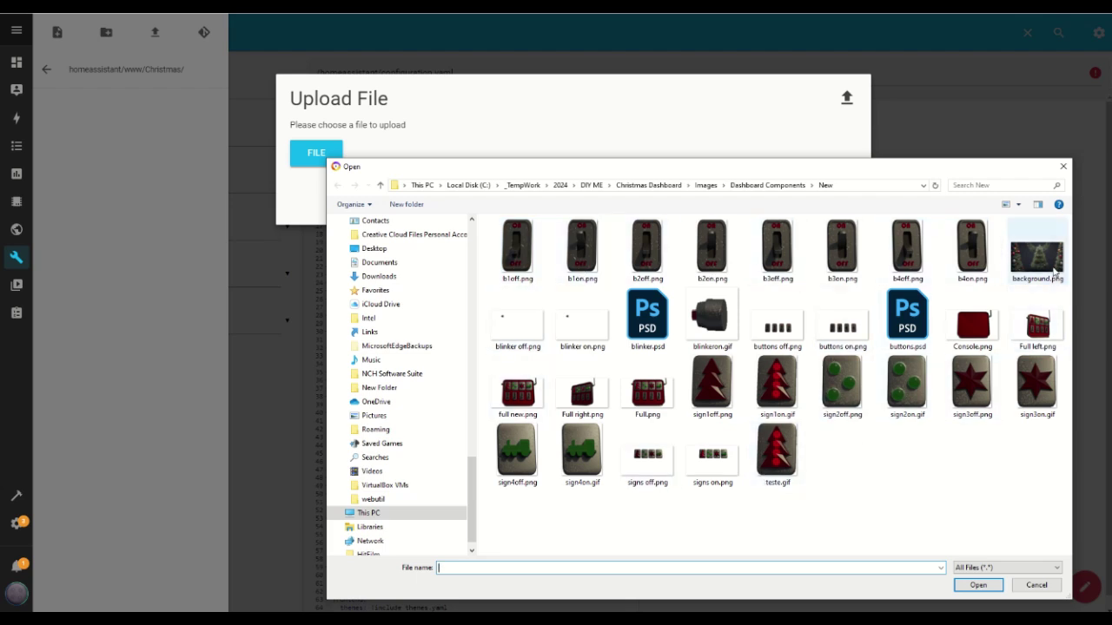
pyautogui.click(1047, 269)
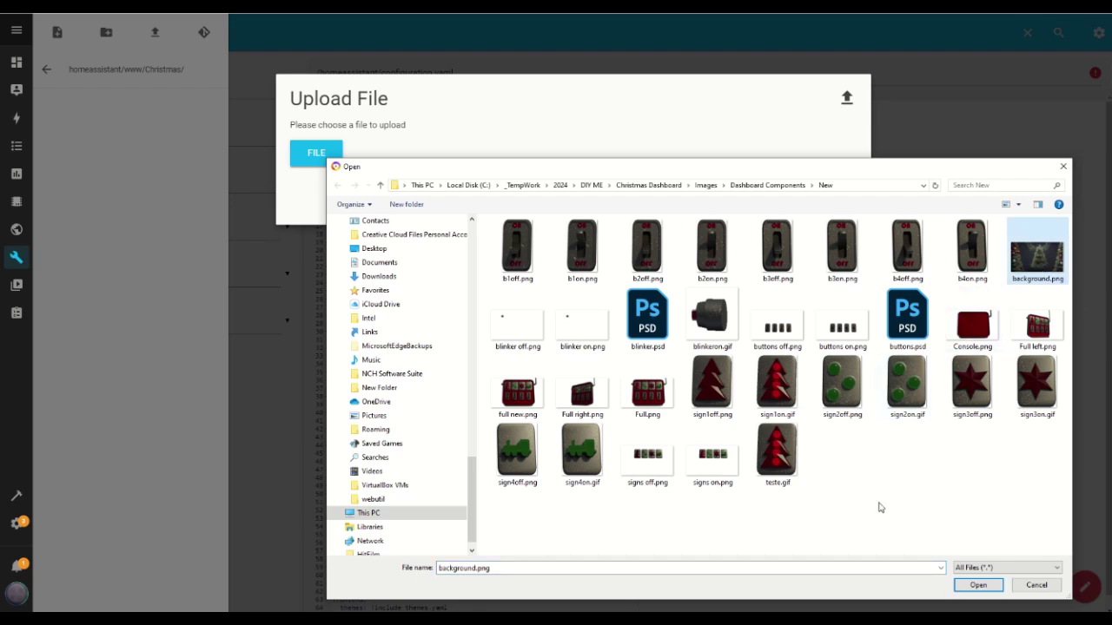
pyautogui.click(970, 587)
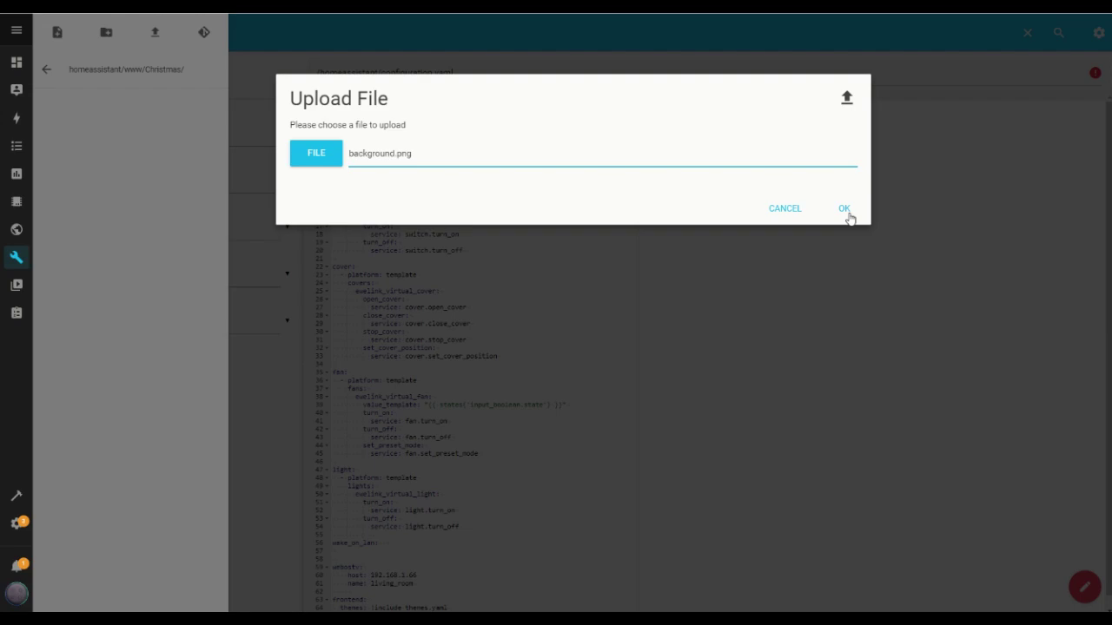
pyautogui.click(844, 208)
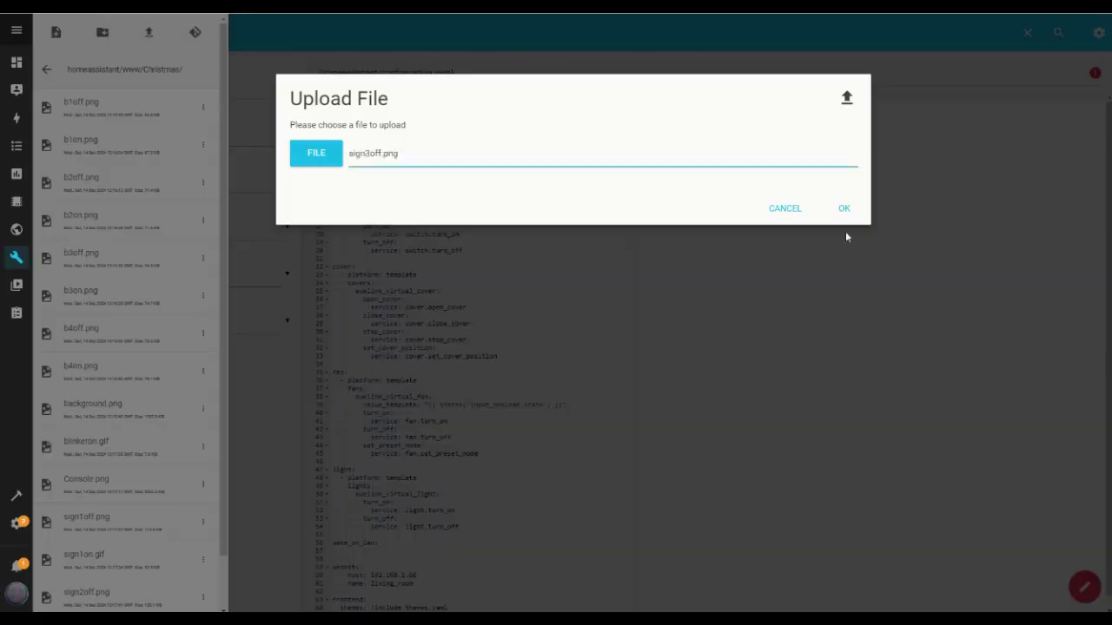
pyautogui.click(844, 209)
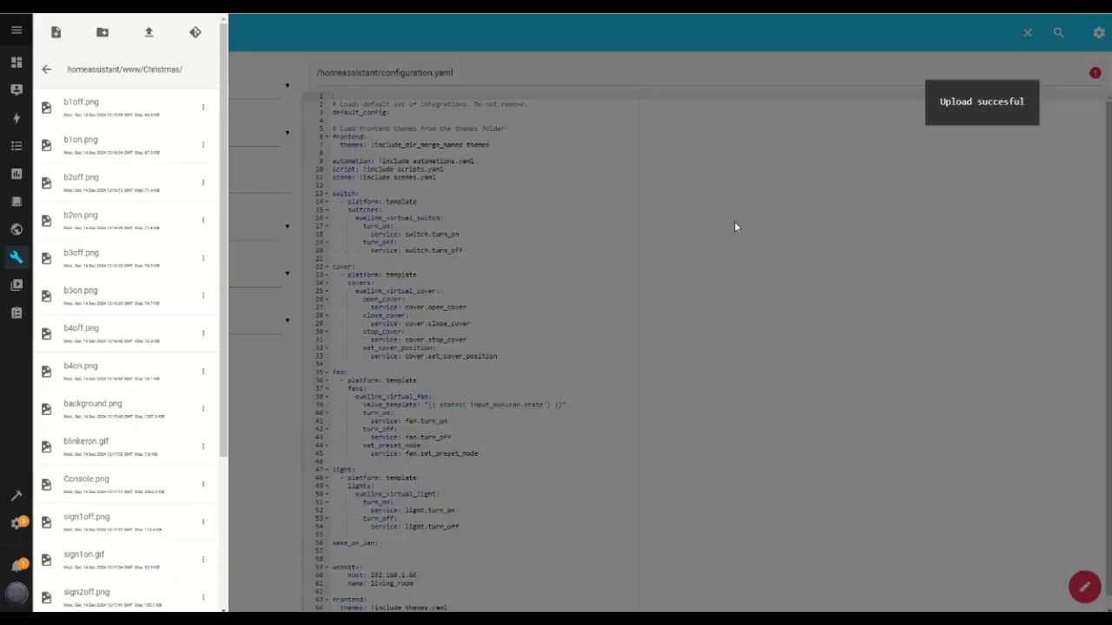
pyautogui.click(16, 62)
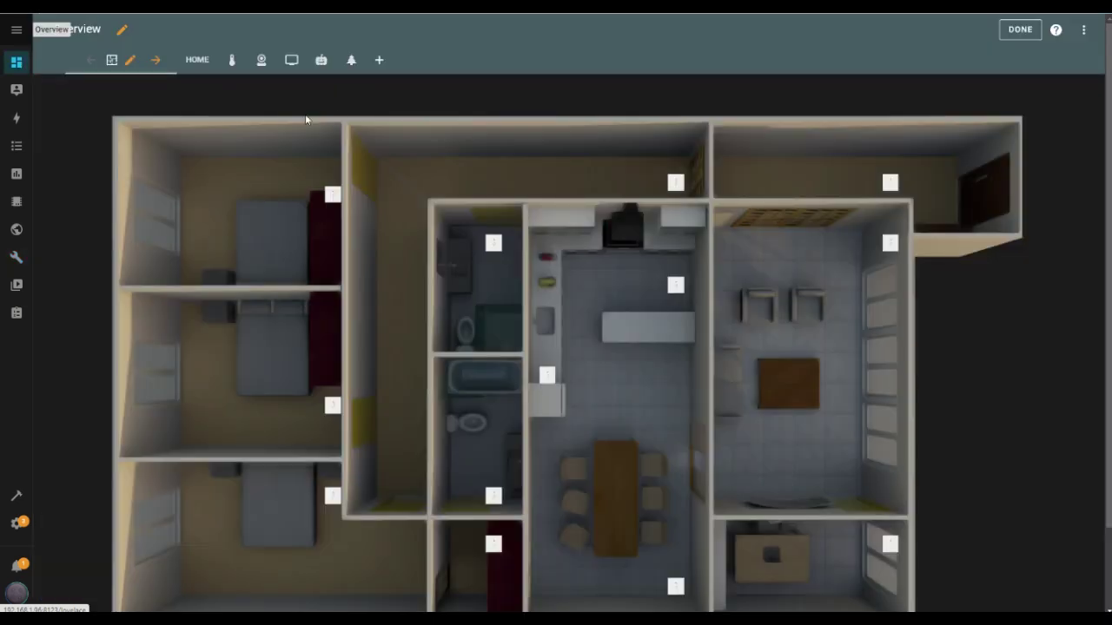
# Add a Picture elements card to the Christmas view and delete its default State badge.
pyautogui.click(351, 60)
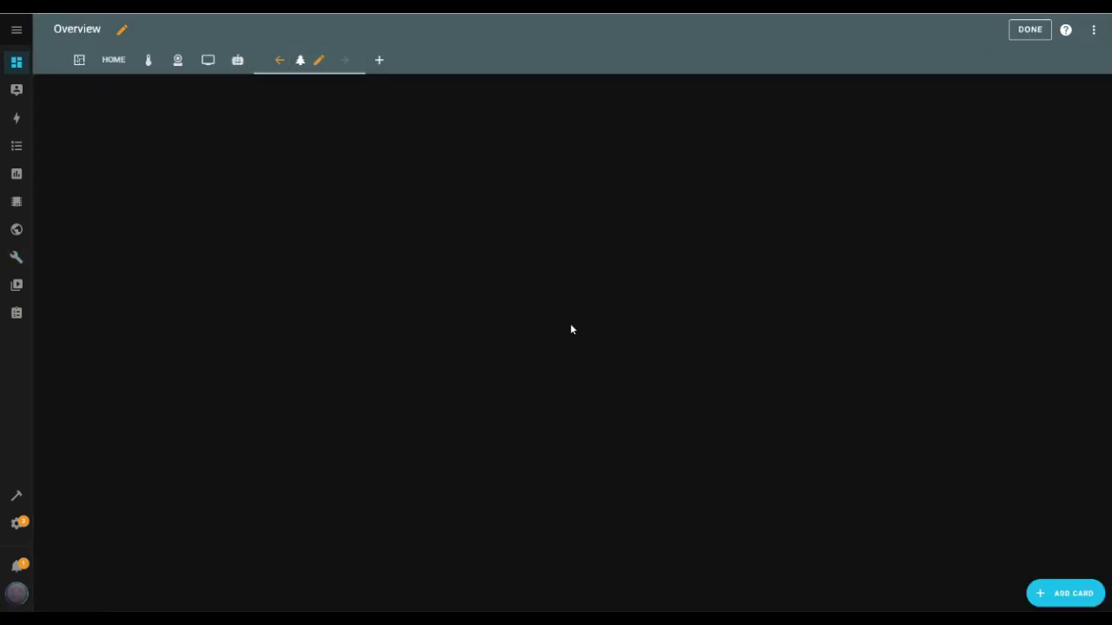
pyautogui.click(1075, 599)
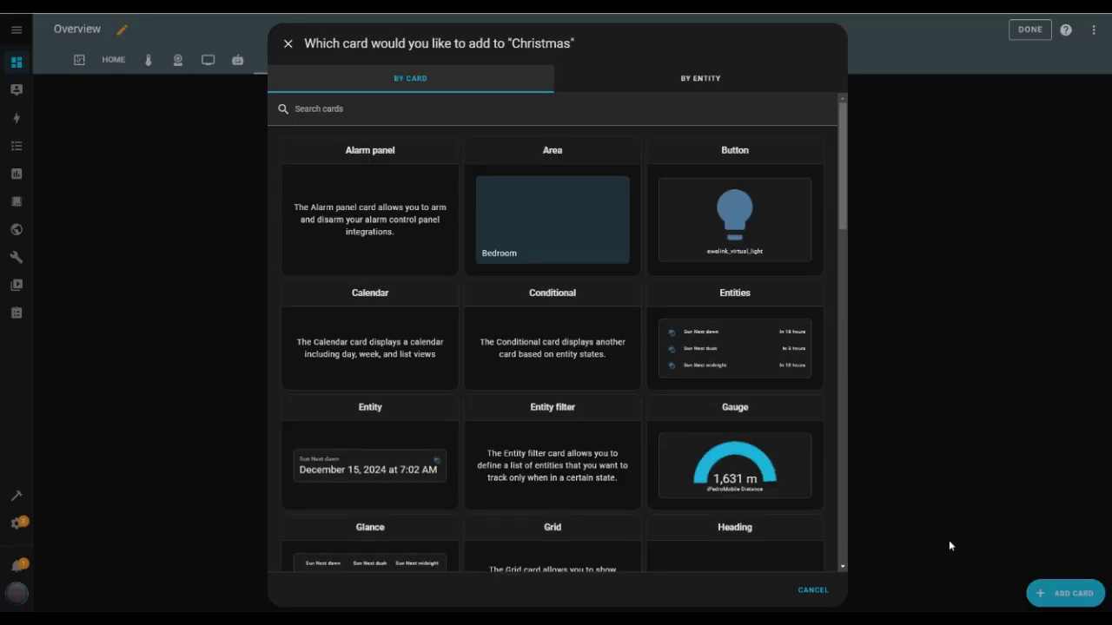
pyautogui.scroll(-10, 368, 334)
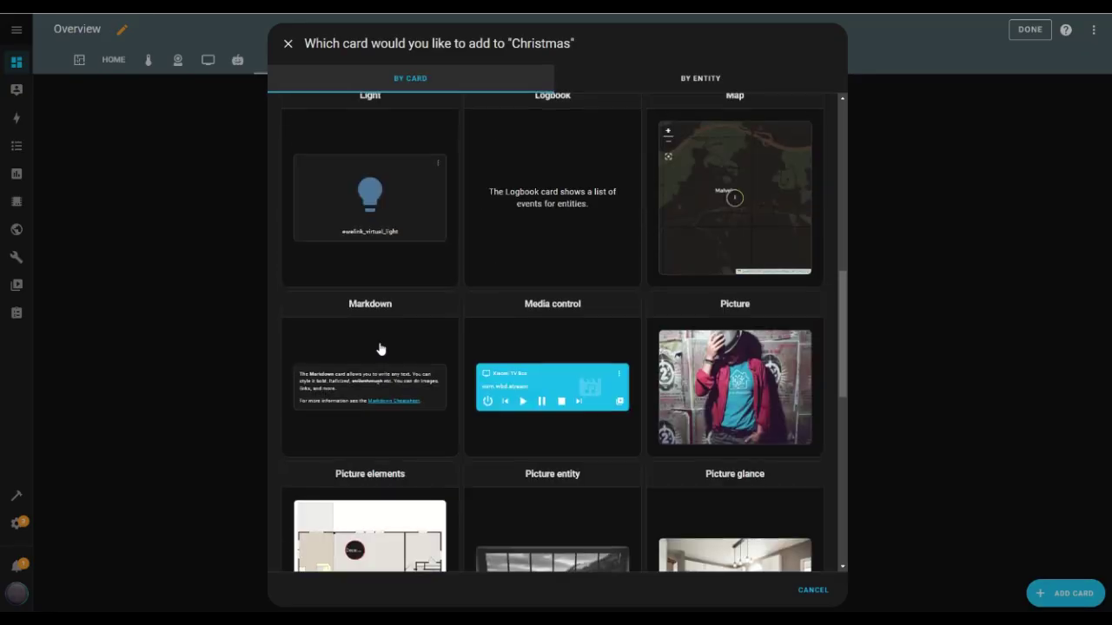
pyautogui.scroll(-2, 379, 348)
pyautogui.click(375, 217)
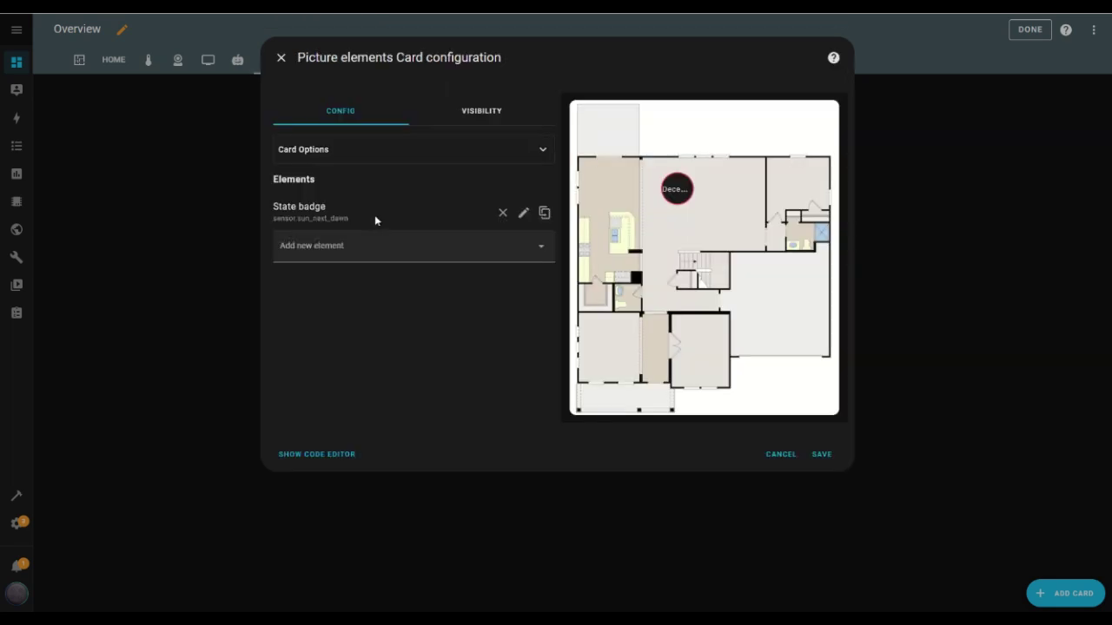
pyautogui.click(502, 212)
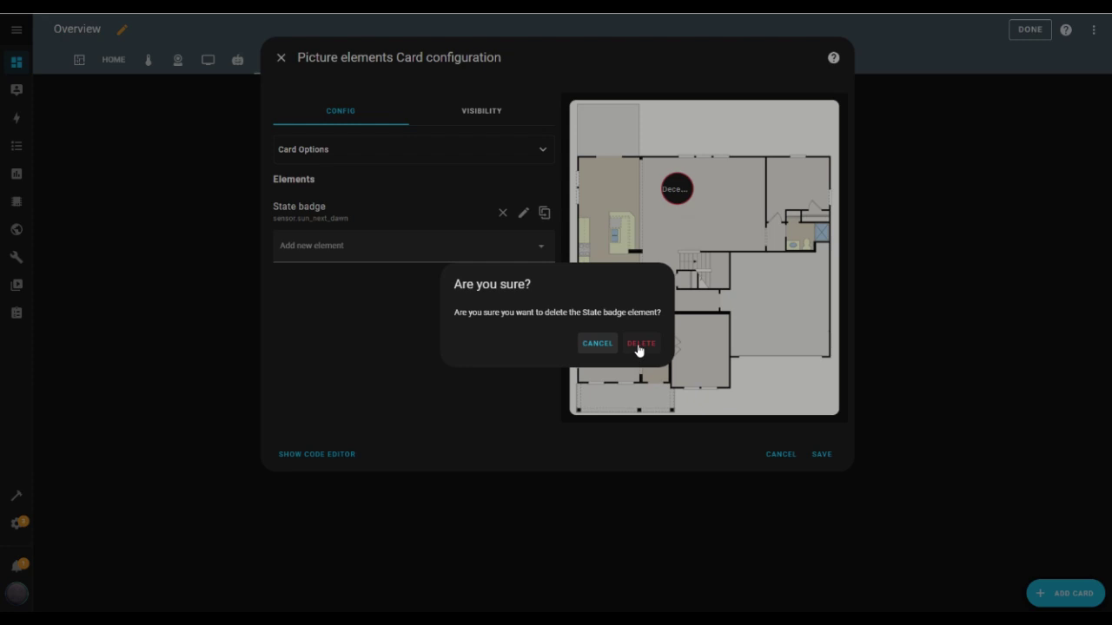
pyautogui.click(641, 344)
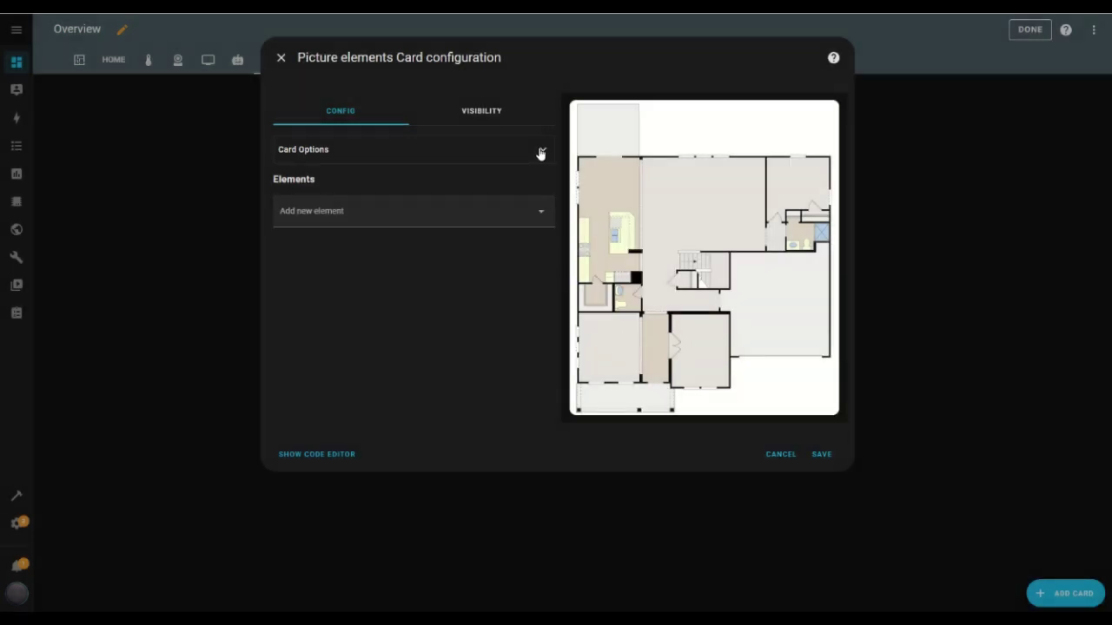
# Set the card image to /local/Christmas/background.png and save the card.
pyautogui.click(540, 152)
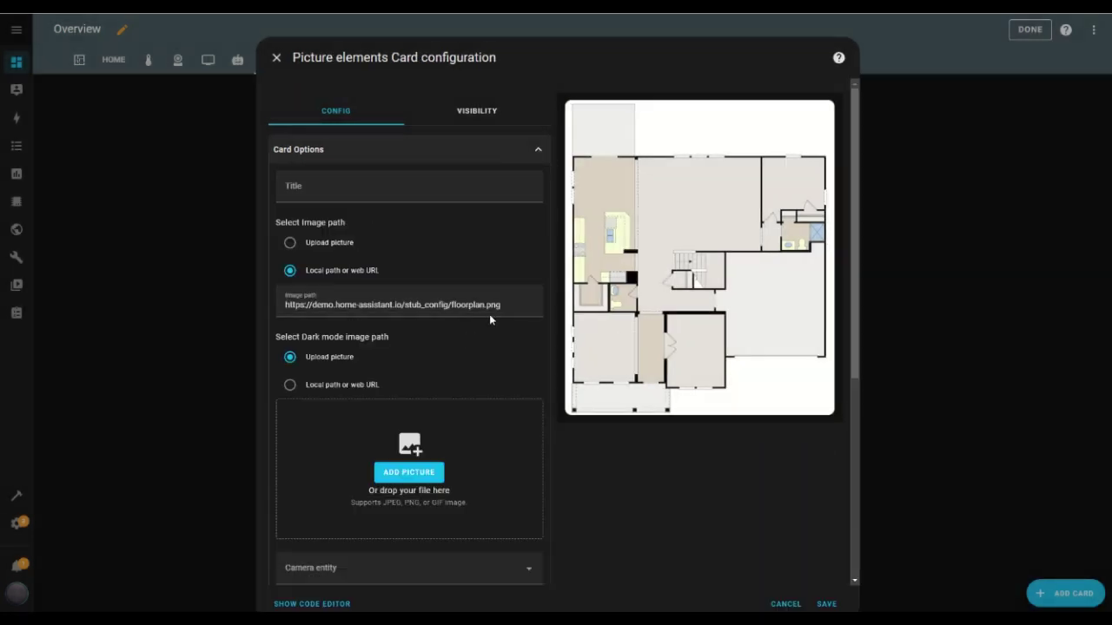
pyautogui.moveTo(503, 305); pyautogui.dragTo(282, 311)
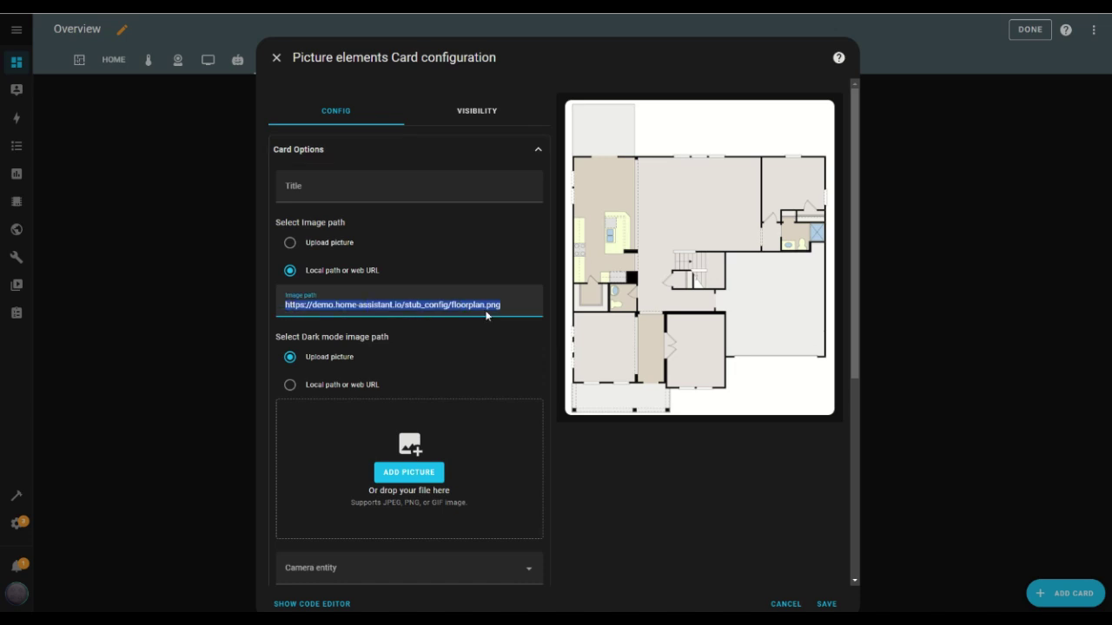
pyautogui.write('/local')
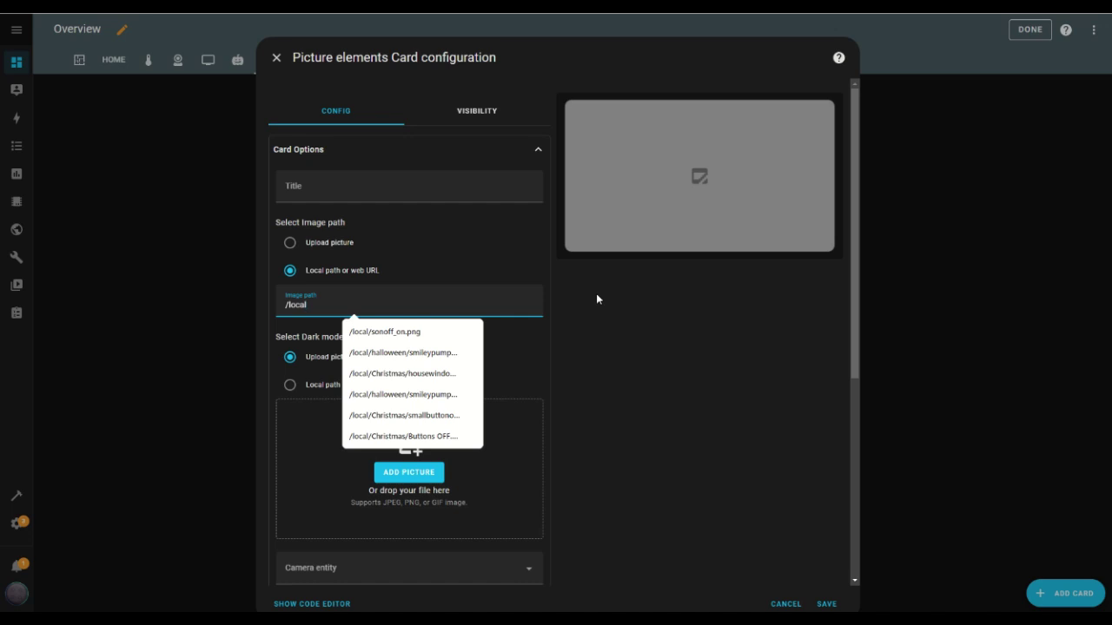
pyautogui.write('/Chri')
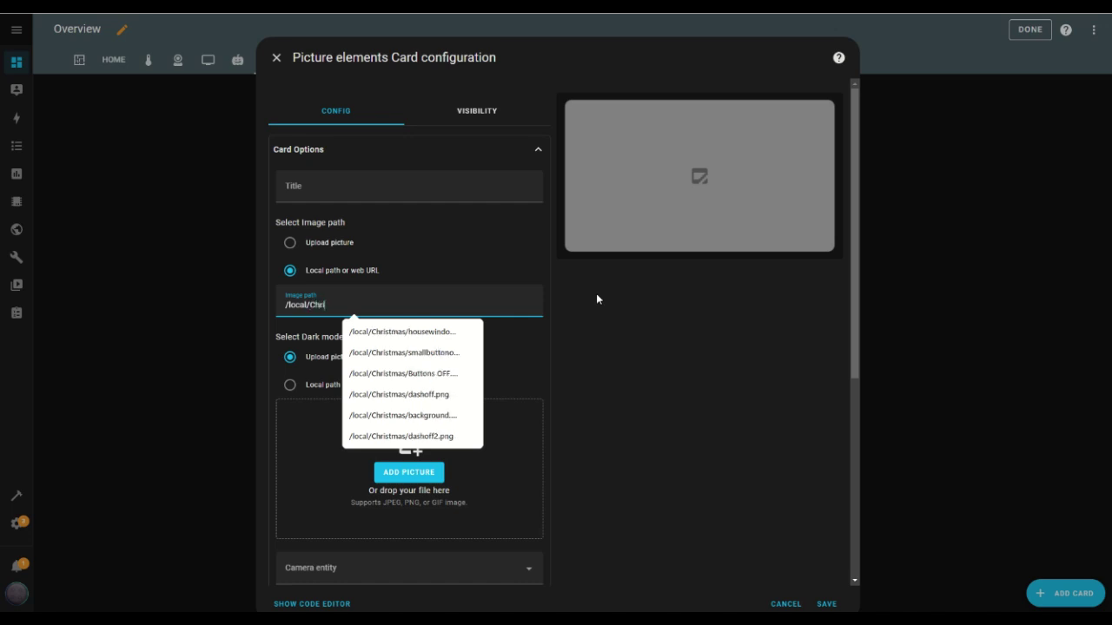
pyautogui.write('symas')
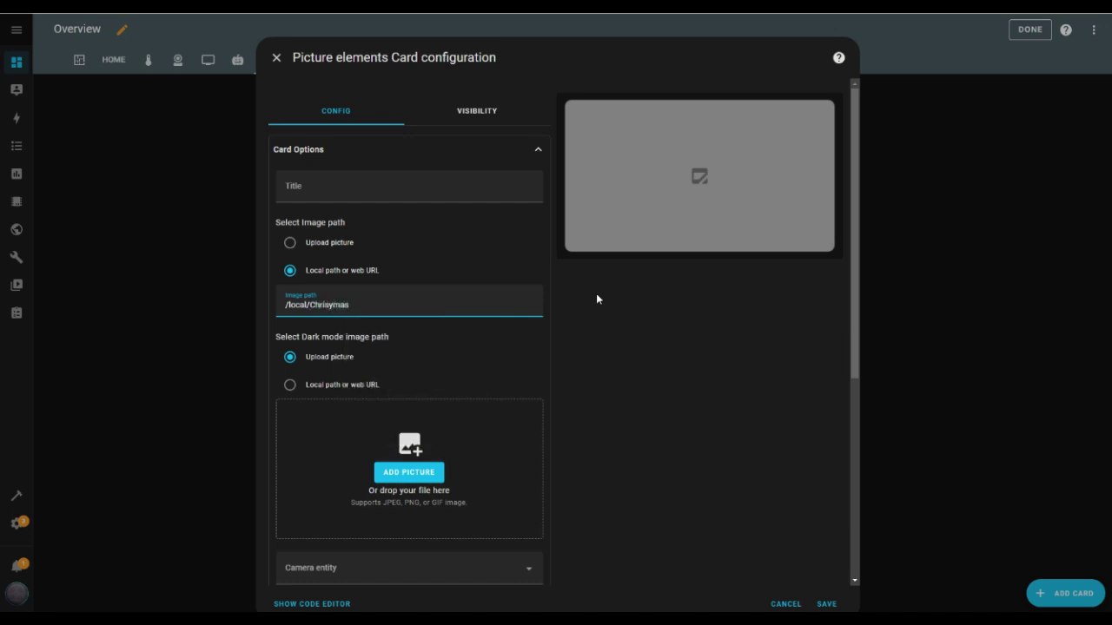
pyautogui.press('BackSpace')
pyautogui.press('BackSpace')
pyautogui.press('BackSpace')
pyautogui.press('BackSpace')
pyautogui.write('tma')
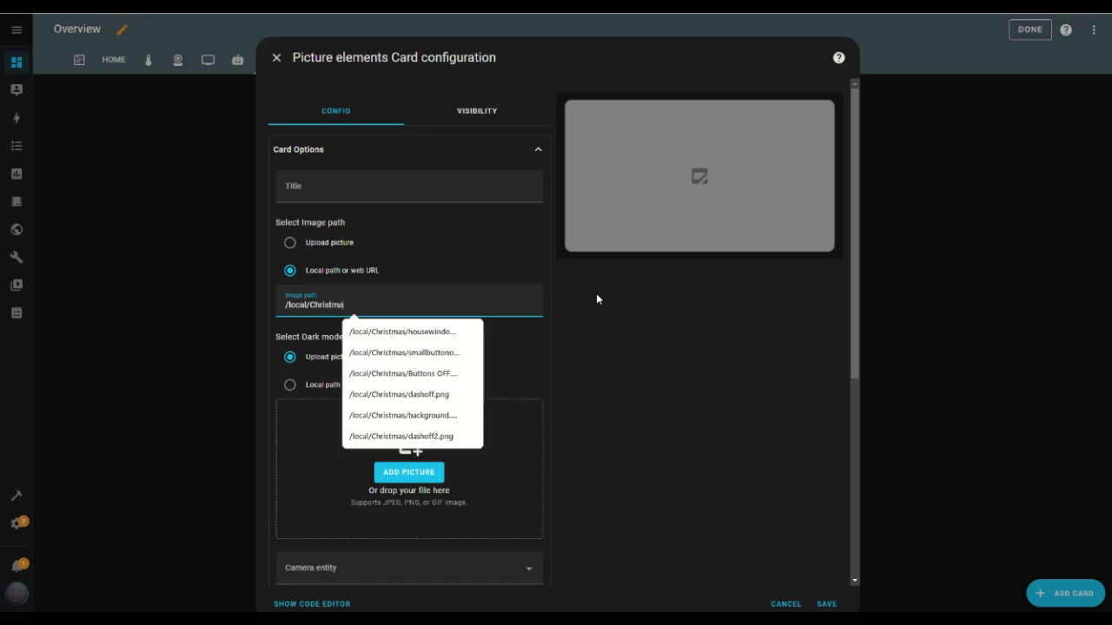
pyautogui.write('s/')
pyautogui.click(422, 415)
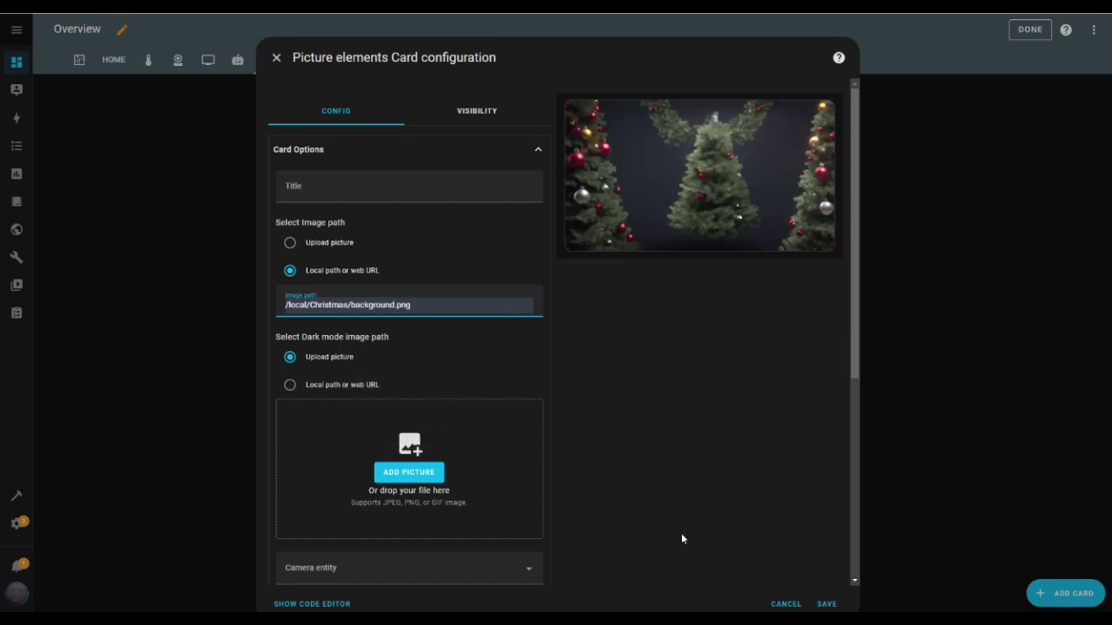
pyautogui.scroll(-1, 651, 482)
pyautogui.scroll(-3, 651, 483)
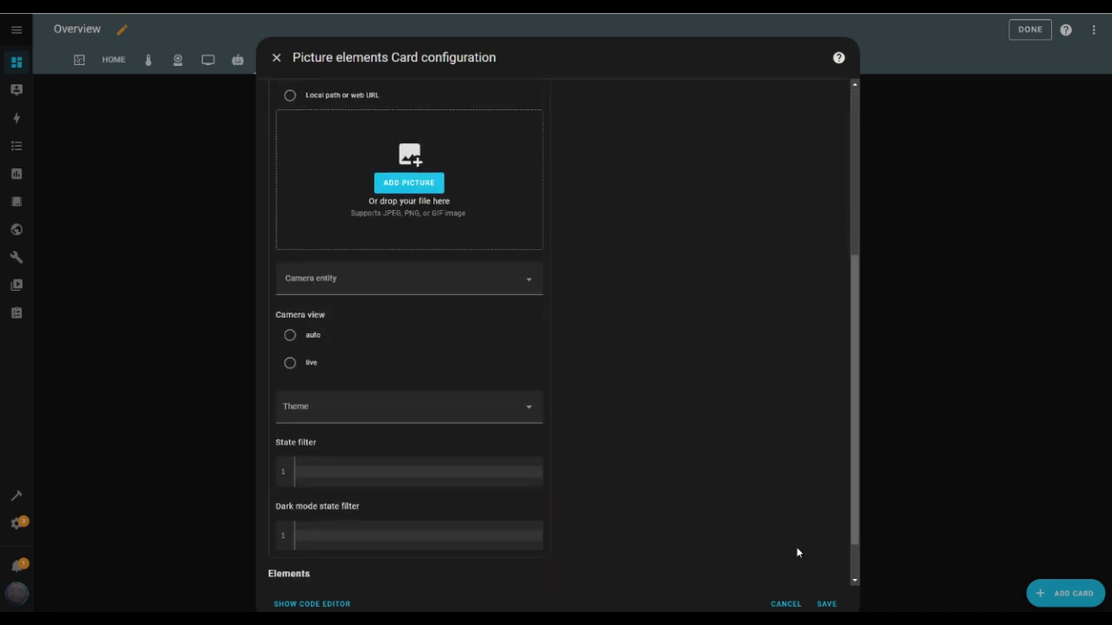
pyautogui.click(825, 603)
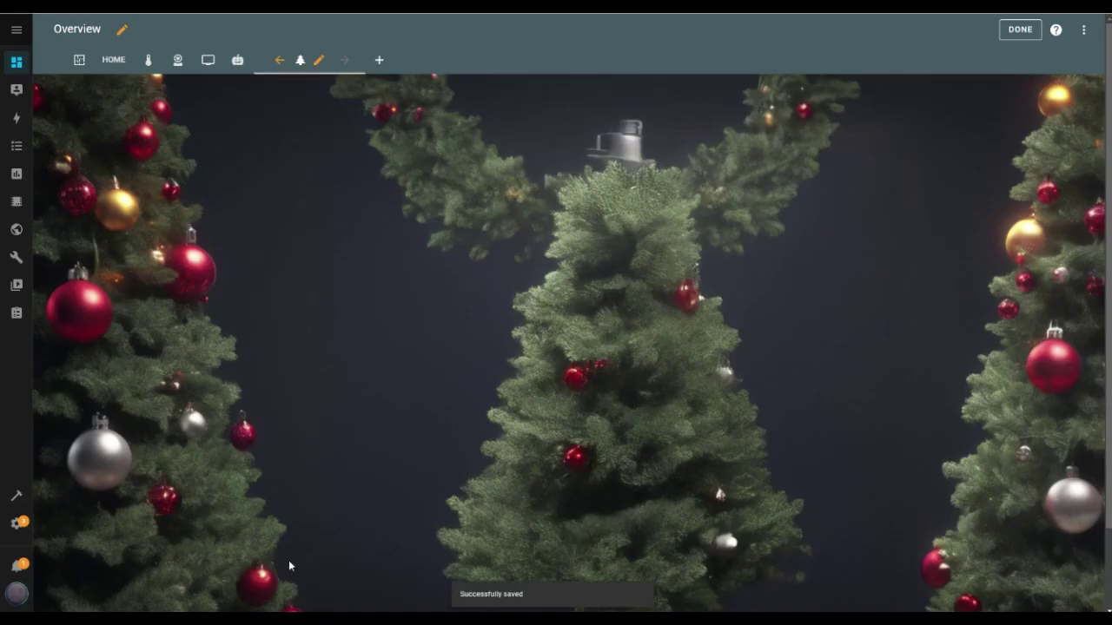
pyautogui.scroll(-1, 288, 561)
# Add an Image element titled blinker to the Christmas card.
pyautogui.click(60, 599)
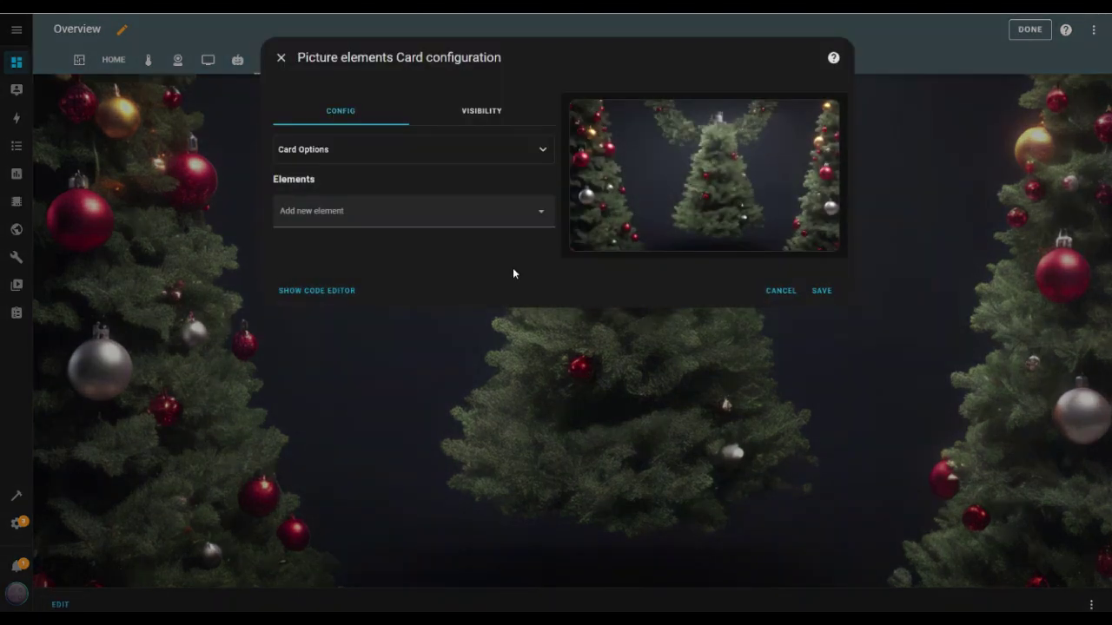
pyautogui.click(539, 219)
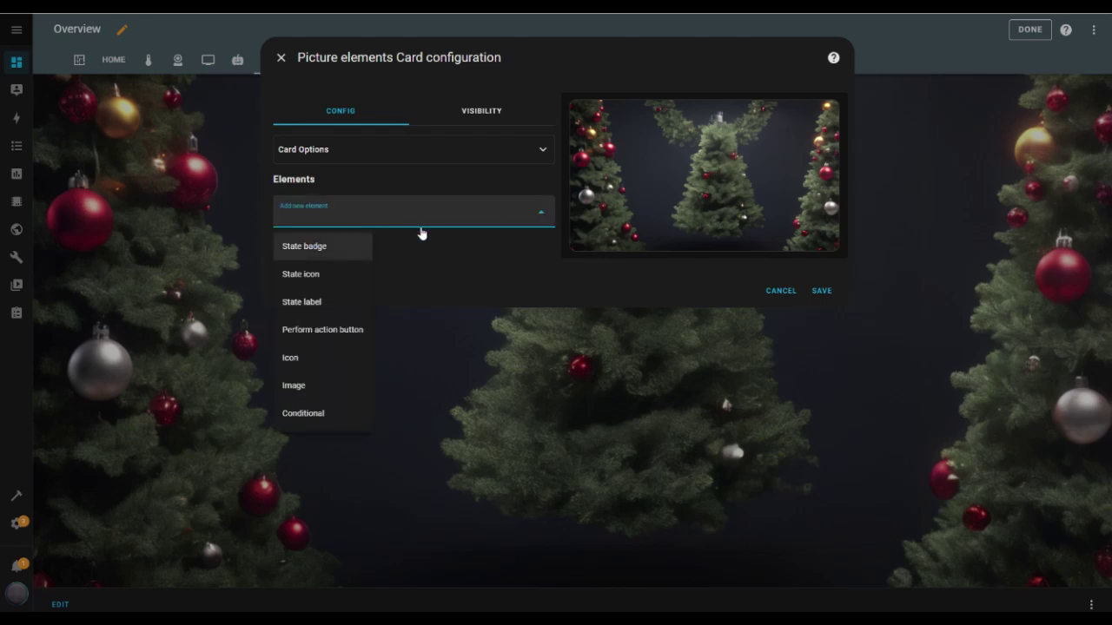
pyautogui.click(292, 387)
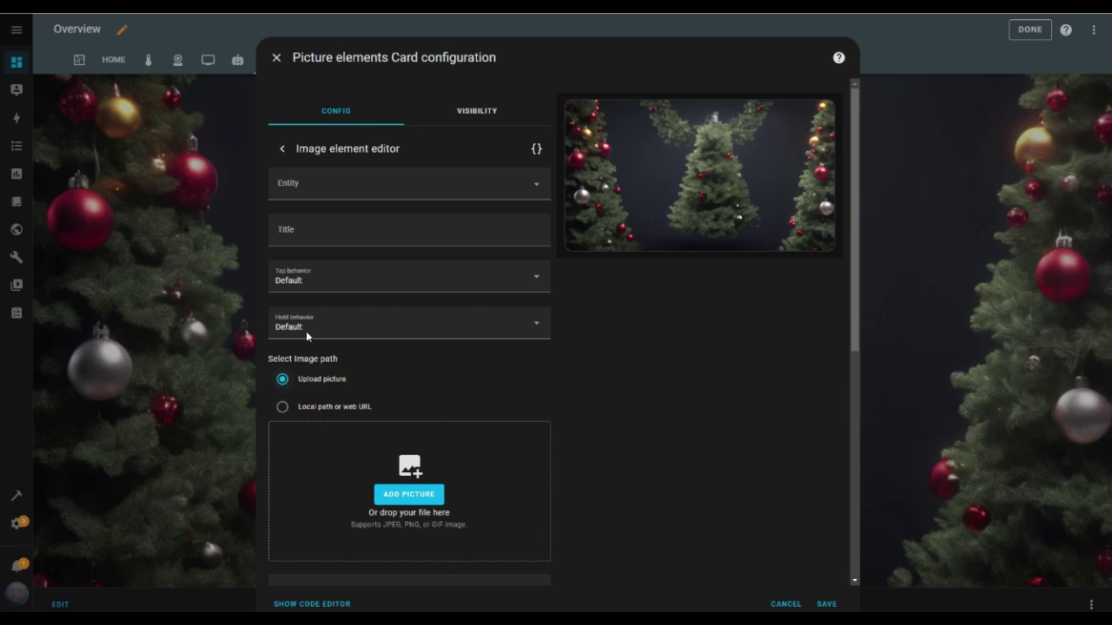
pyautogui.click(326, 235)
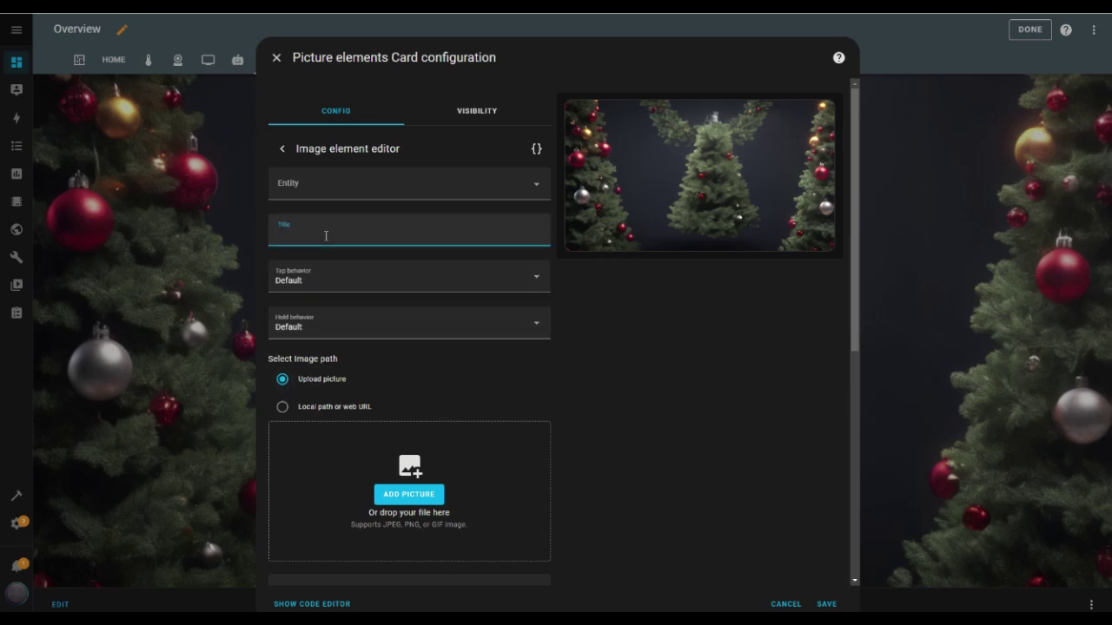
pyautogui.write('blinker')
# Set blinker's tap and hold actions to Nothing and its image to /local/Christmas/blinkeron.gif.
pyautogui.click(451, 288)
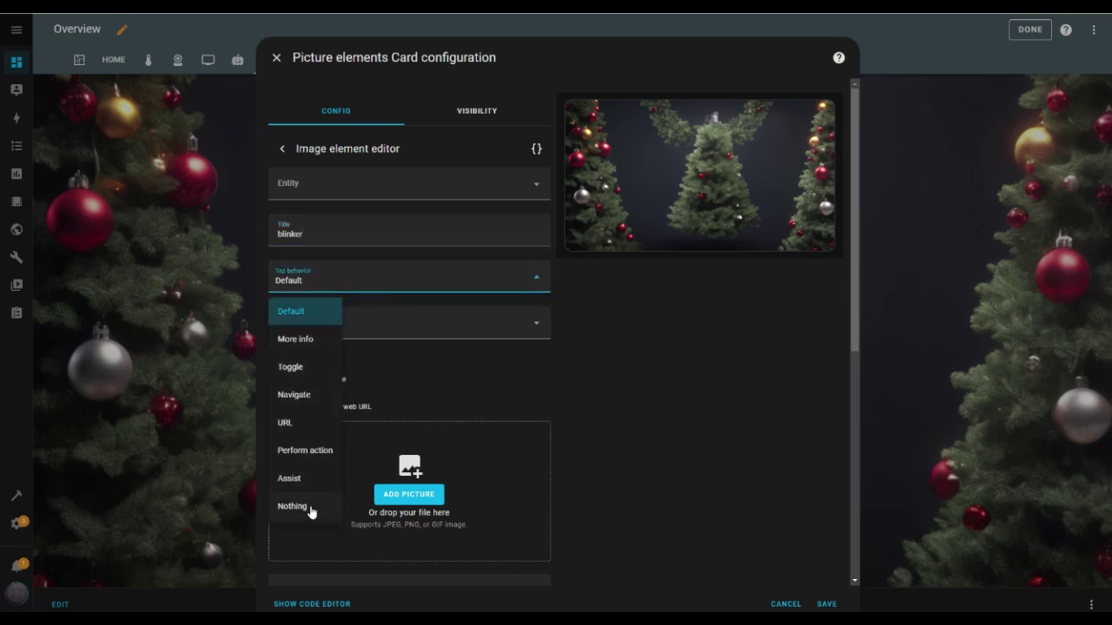
pyautogui.click(311, 513)
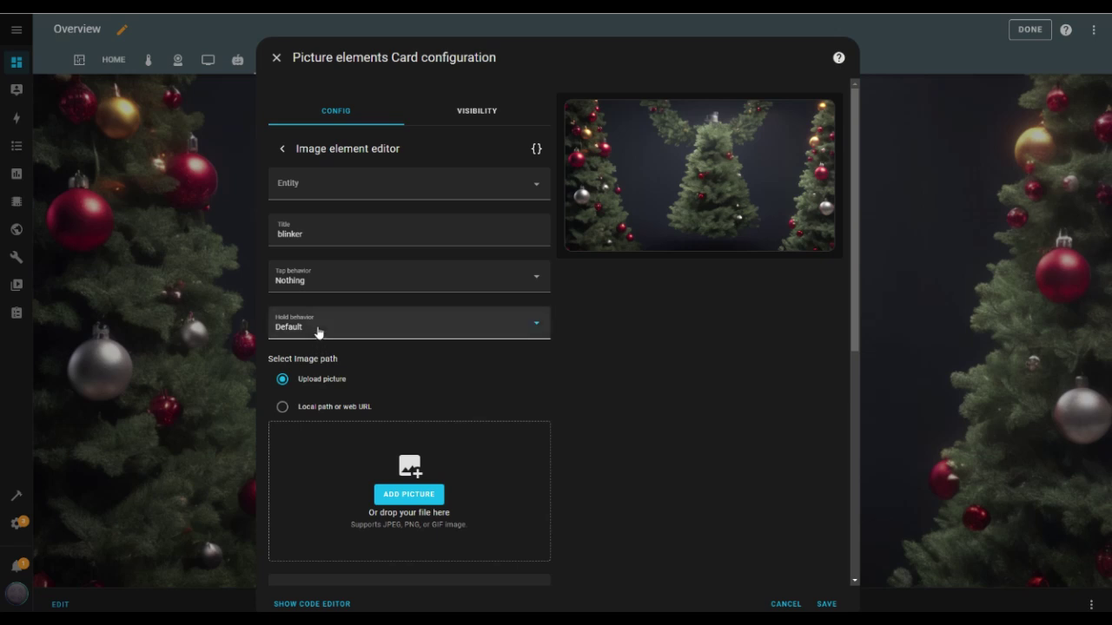
pyautogui.click(317, 332)
pyautogui.click(306, 552)
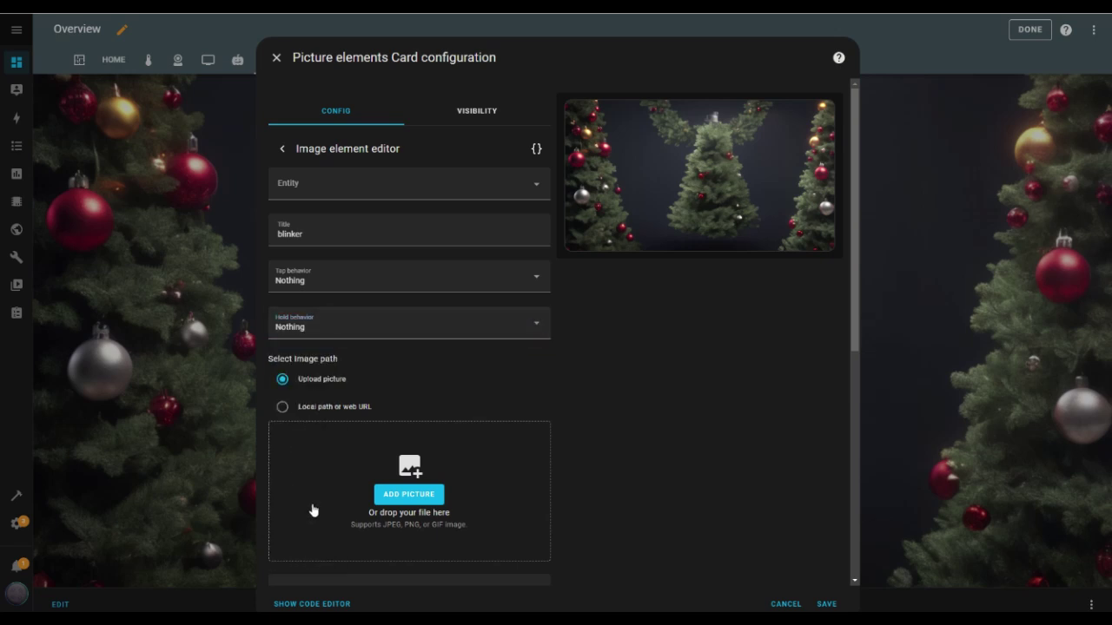
pyautogui.click(283, 408)
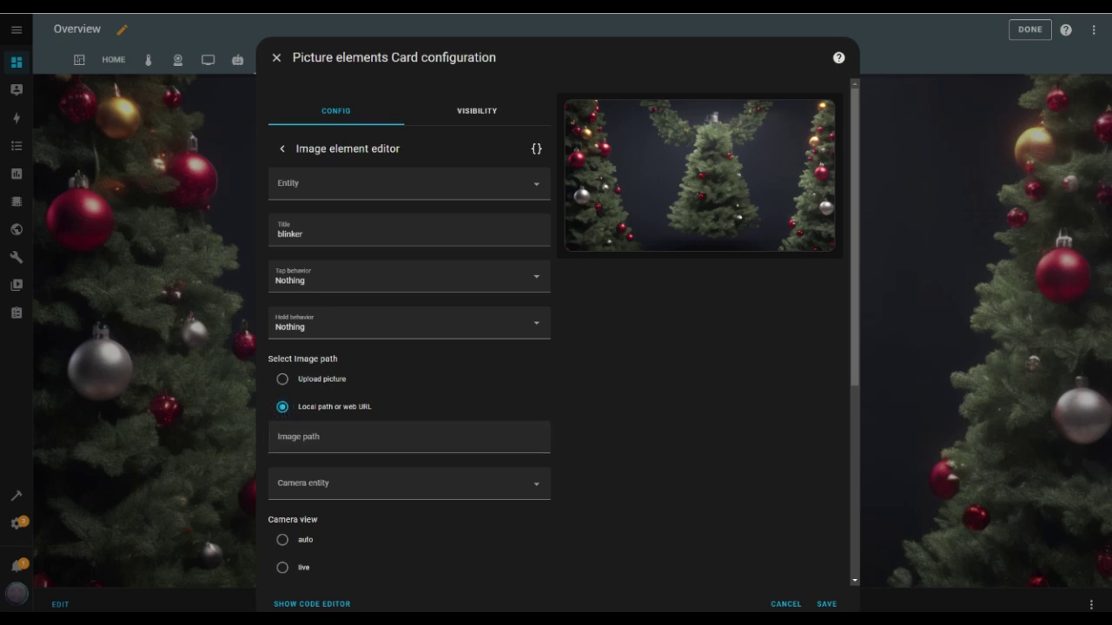
pyautogui.click(337, 437)
pyautogui.write('/local/Christmas/blinkeron.gif')
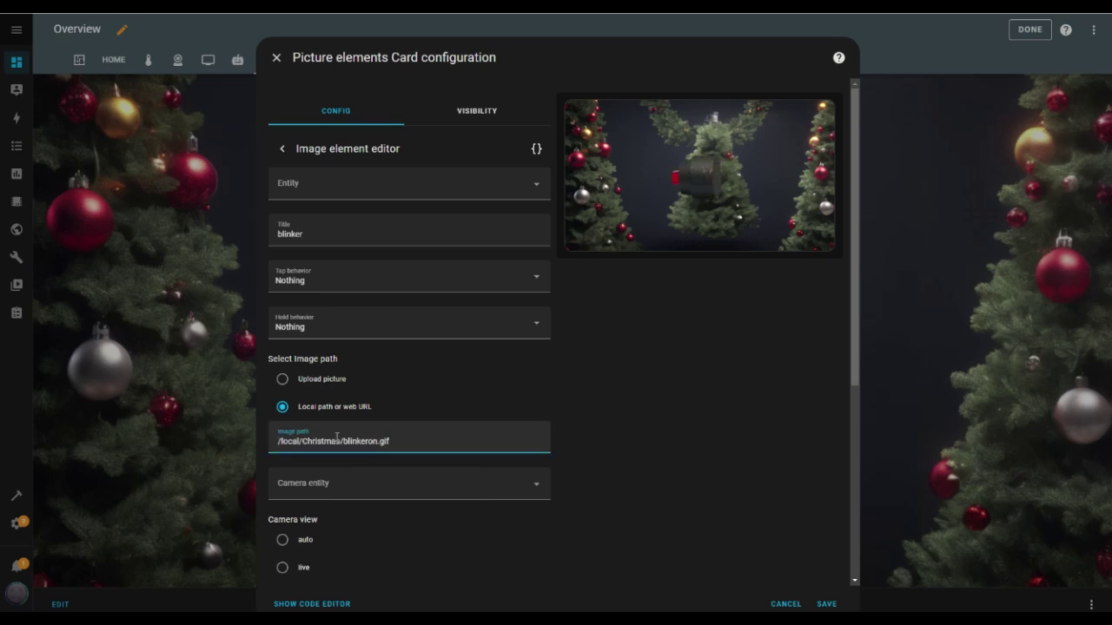
# Style blinker at top 21%, left 23%, width 6% and save the card.
pyautogui.scroll(-1, 700, 401)
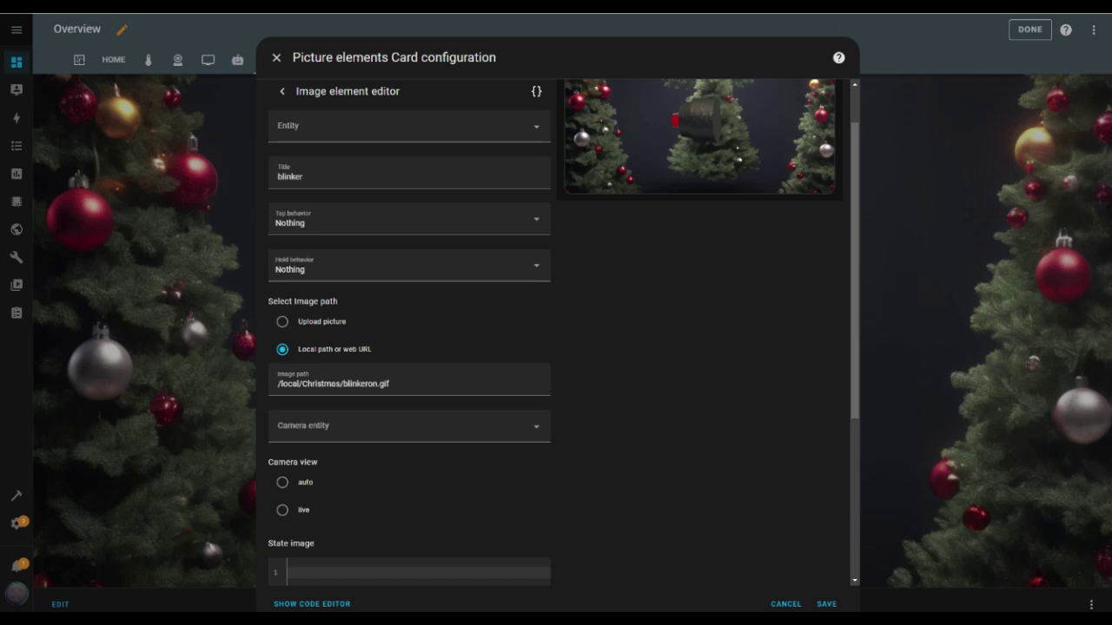
pyautogui.scroll(-4, 343, 448)
pyautogui.scroll(-1, 342, 449)
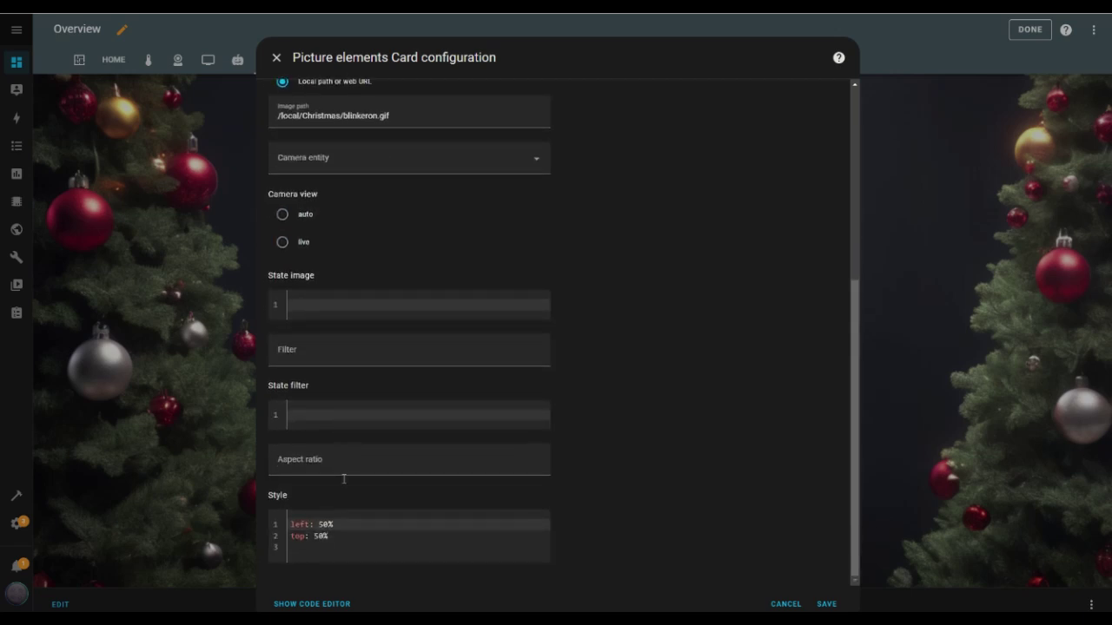
pyautogui.moveTo(338, 542); pyautogui.dragTo(270, 526)
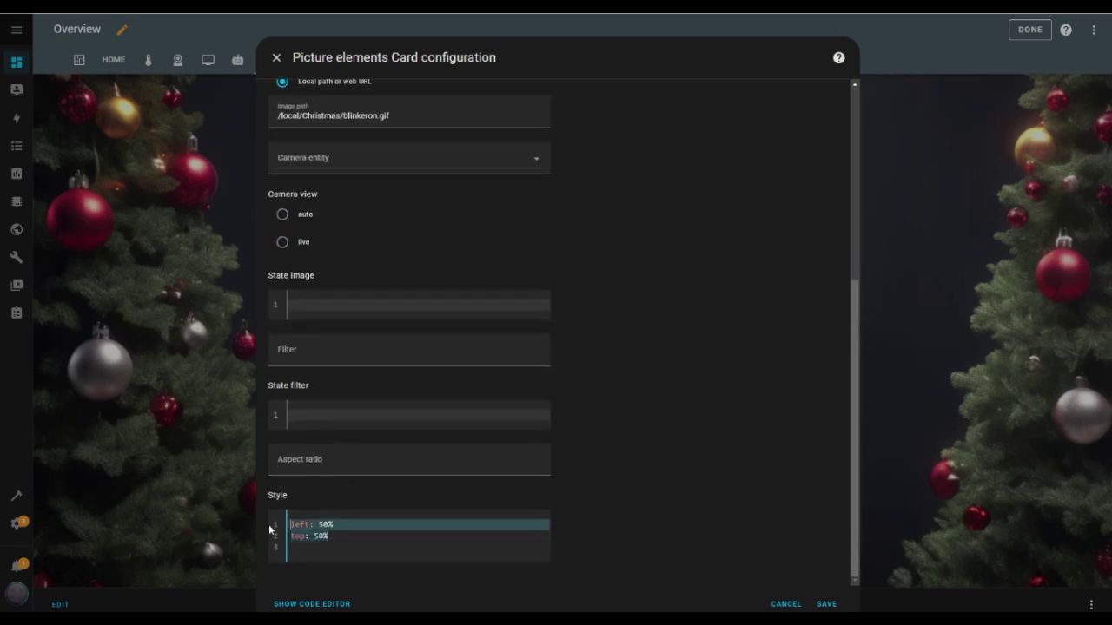
pyautogui.write('top: 21%       left: 23%       width: 6%')
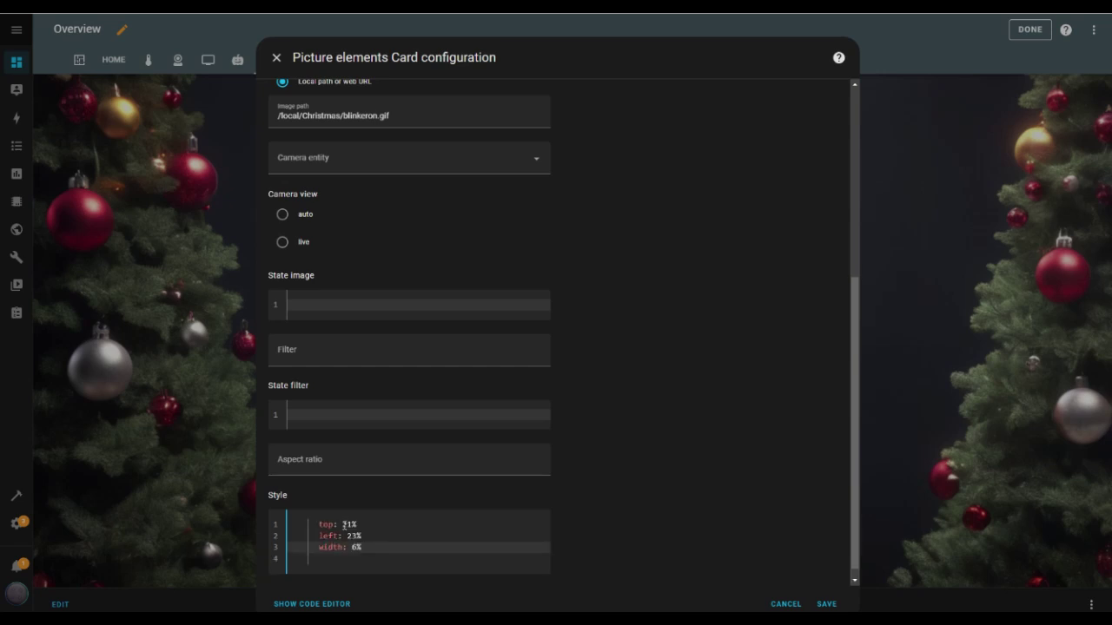
pyautogui.moveTo(319, 557); pyautogui.dragTo(287, 515)
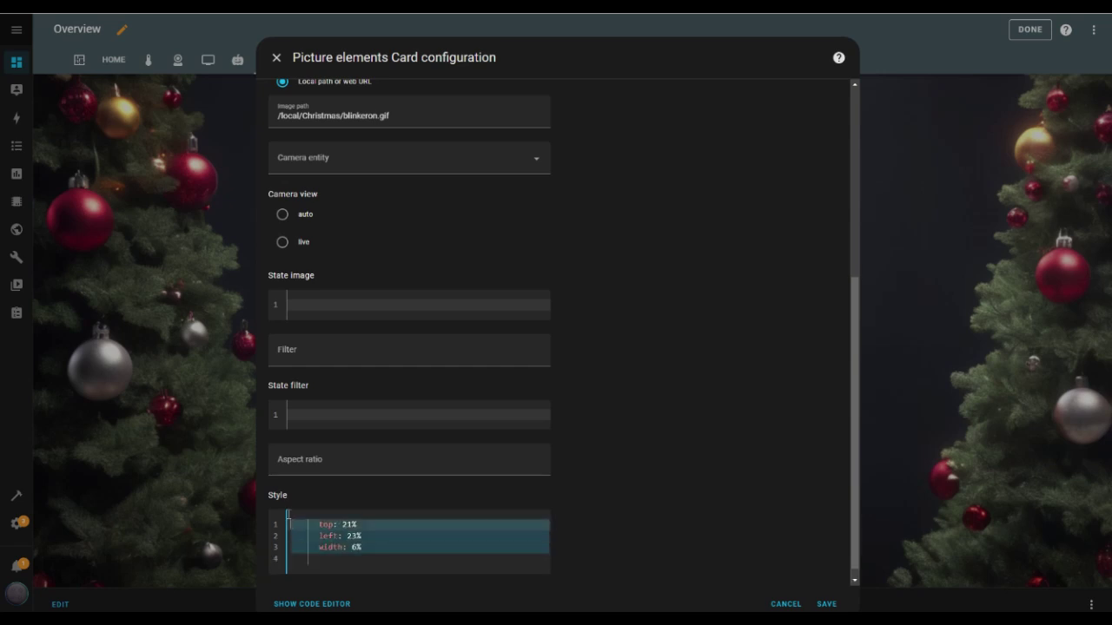
pyautogui.click(731, 422)
pyautogui.scroll(5, 730, 422)
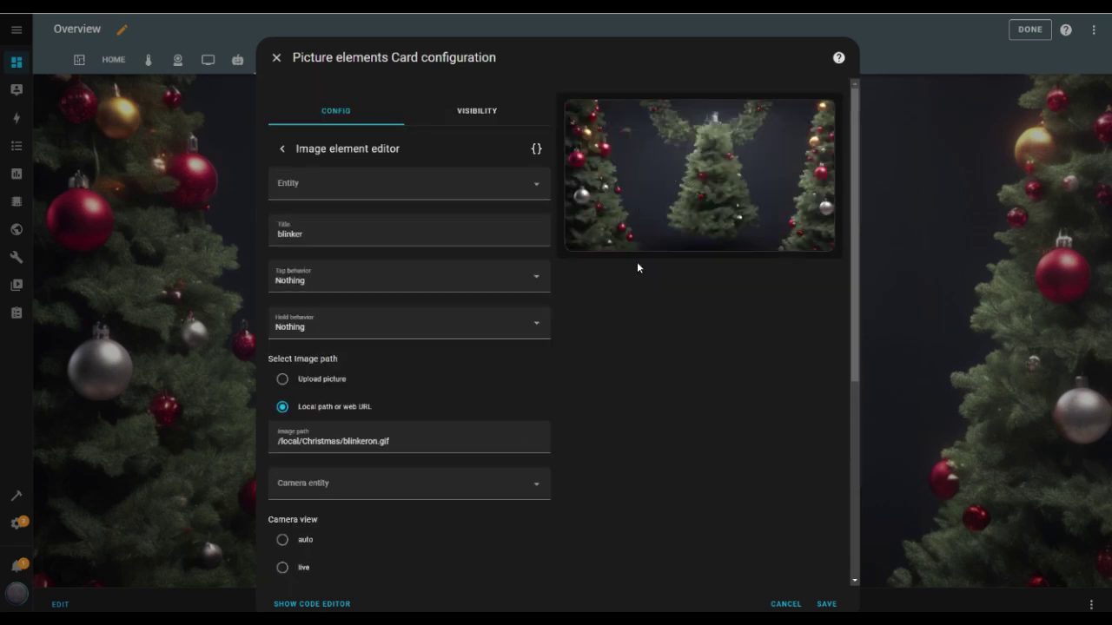
pyautogui.click(825, 604)
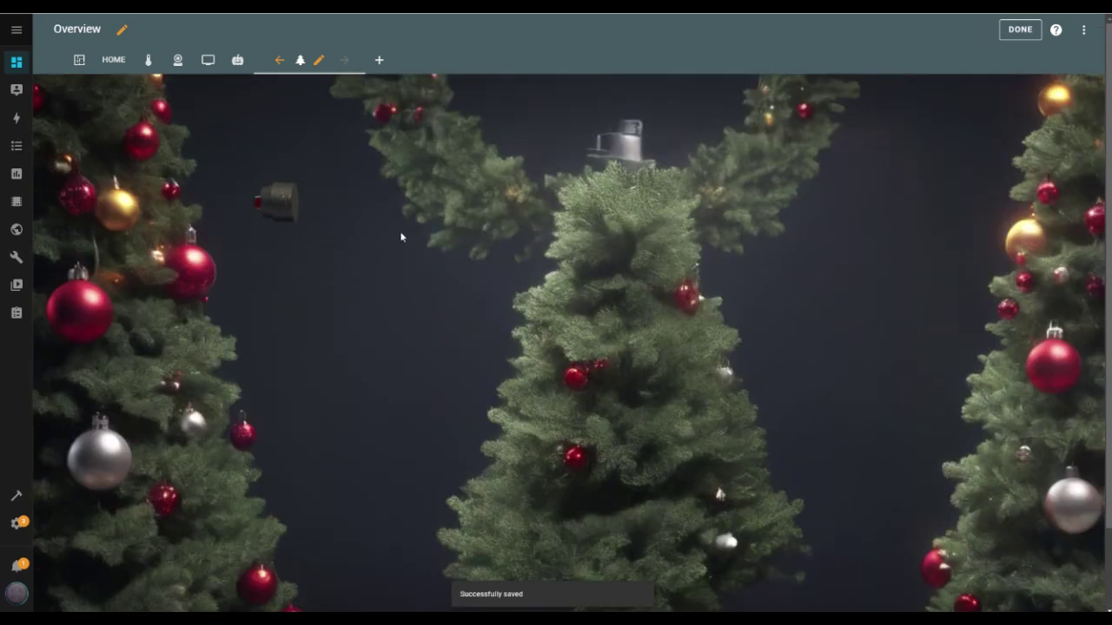
# Duplicate the blinker element and retitle the copy Console.
pyautogui.scroll(-1, 402, 236)
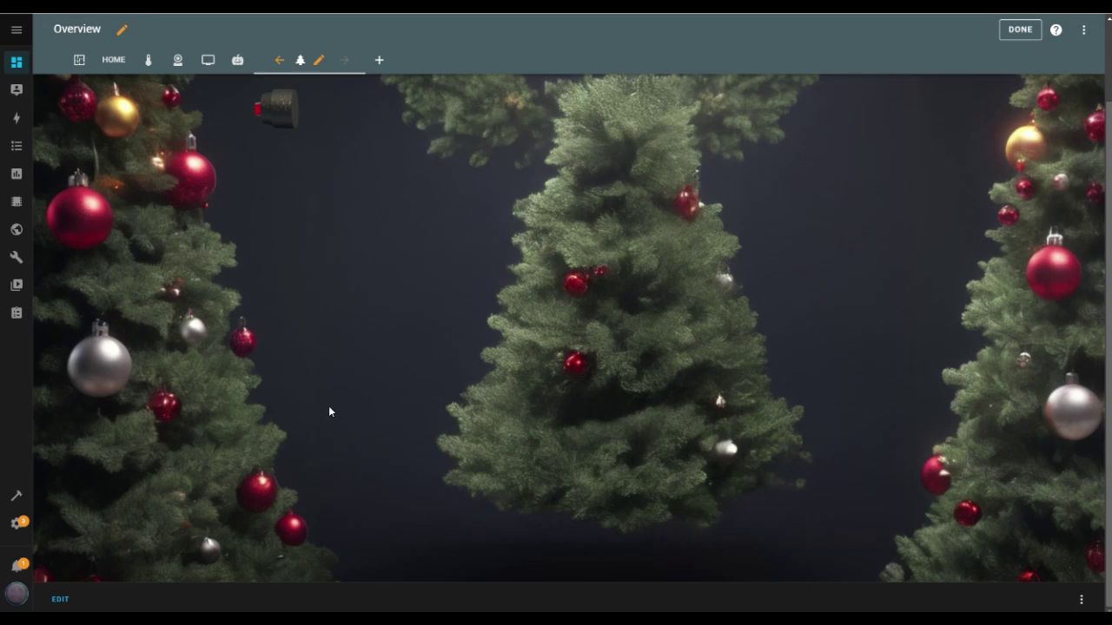
pyautogui.click(60, 599)
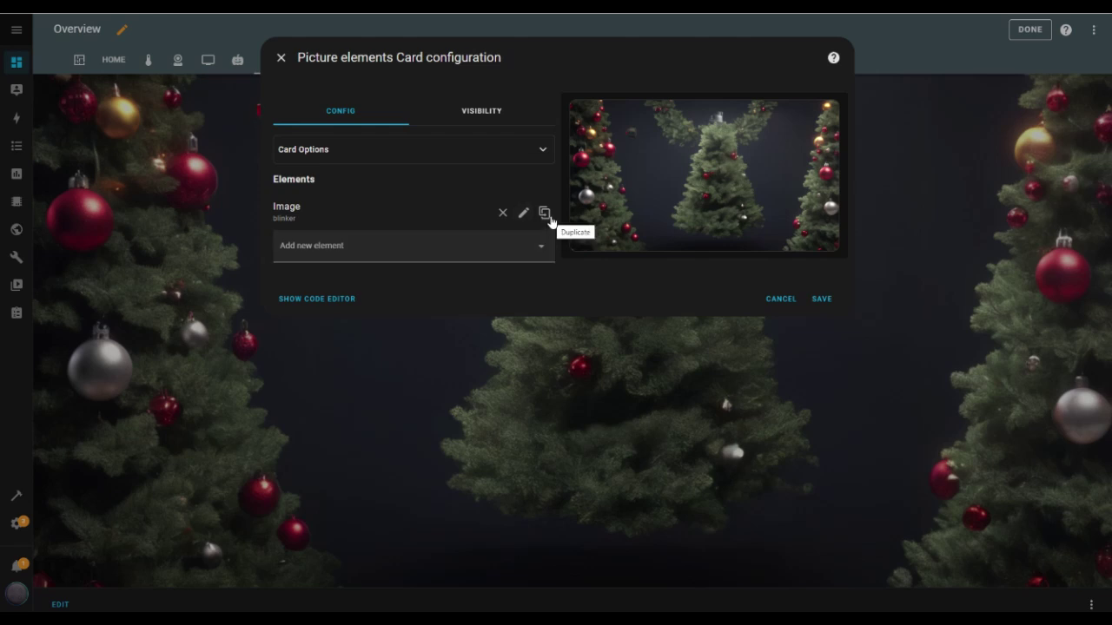
pyautogui.click(545, 216)
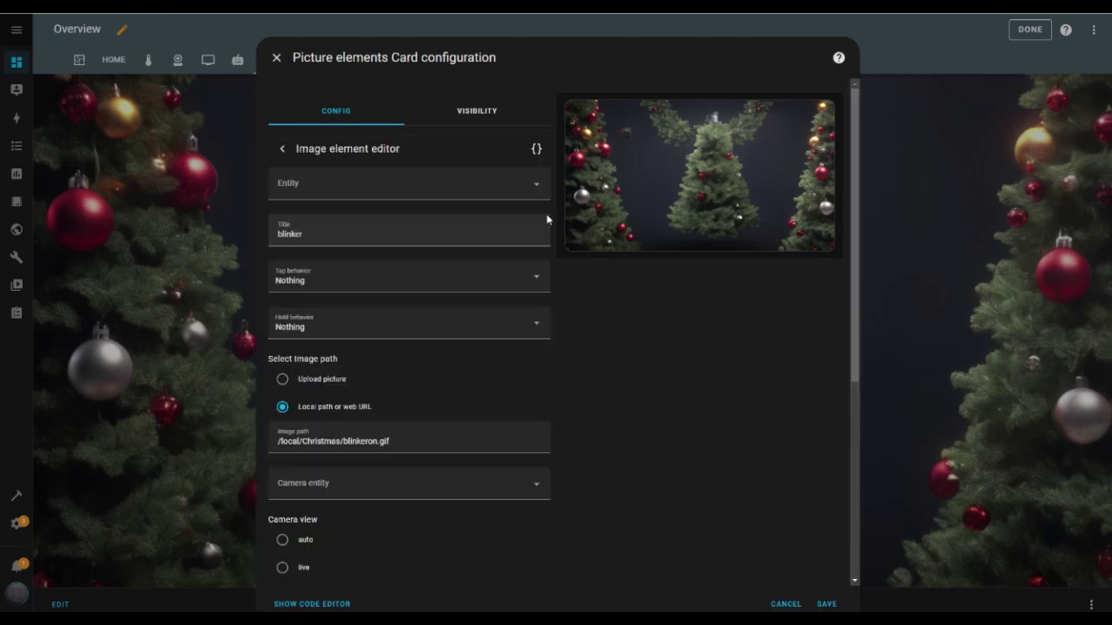
pyautogui.moveTo(334, 235); pyautogui.dragTo(278, 244)
pyautogui.write('C')
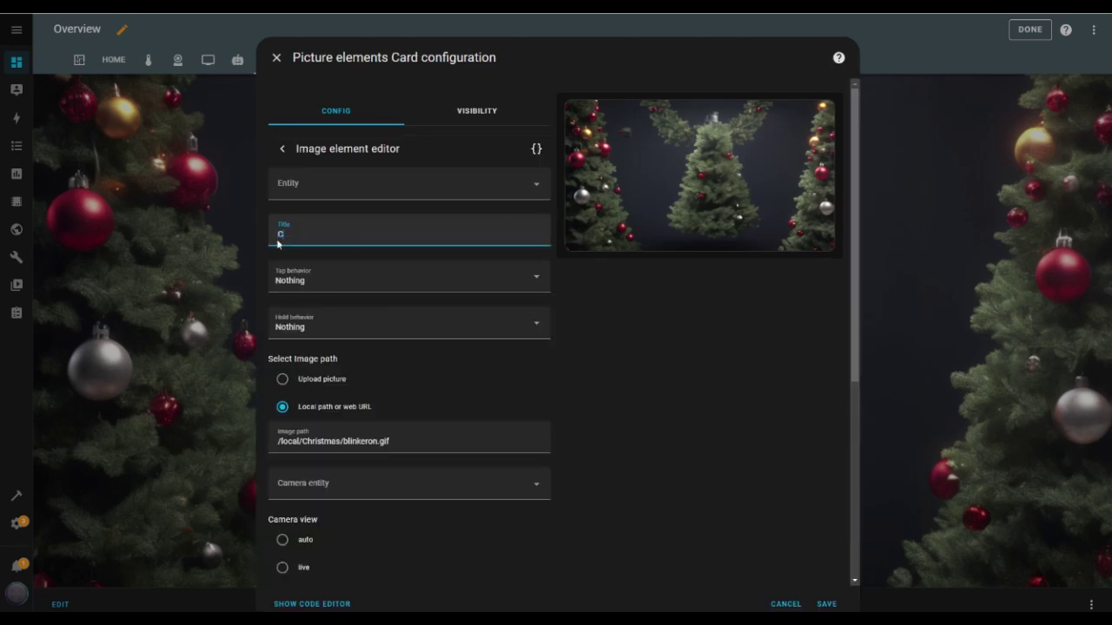
pyautogui.write('onsole')
# Point Console at /local/Christmas/Console.png, adjust its style, and return to the elements list.
pyautogui.scroll(-3, 447, 343)
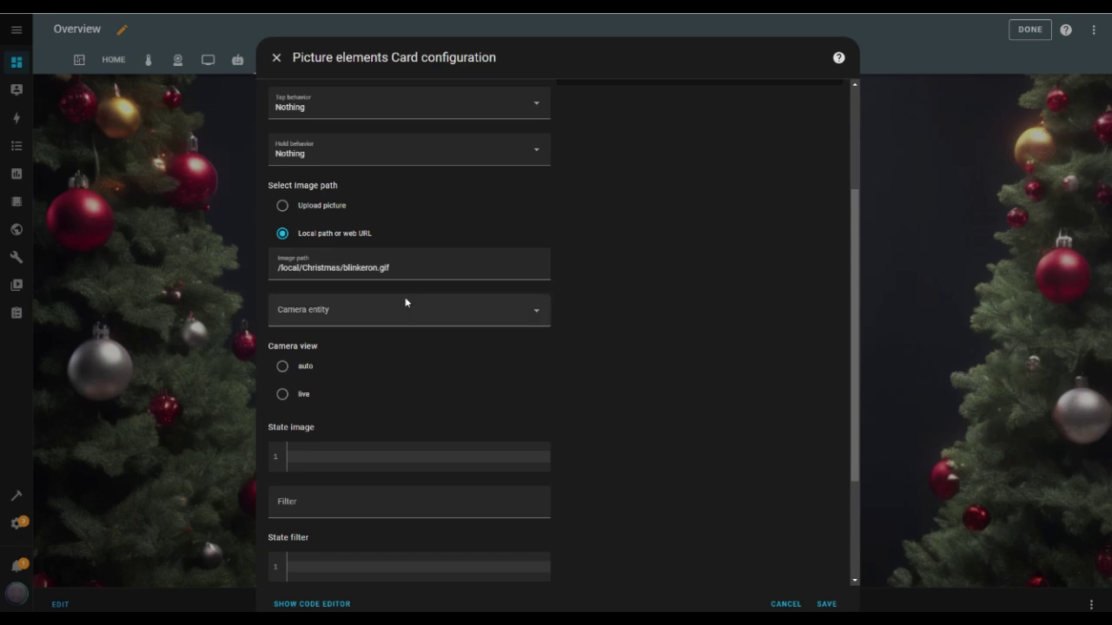
pyautogui.moveTo(394, 268); pyautogui.dragTo(263, 268)
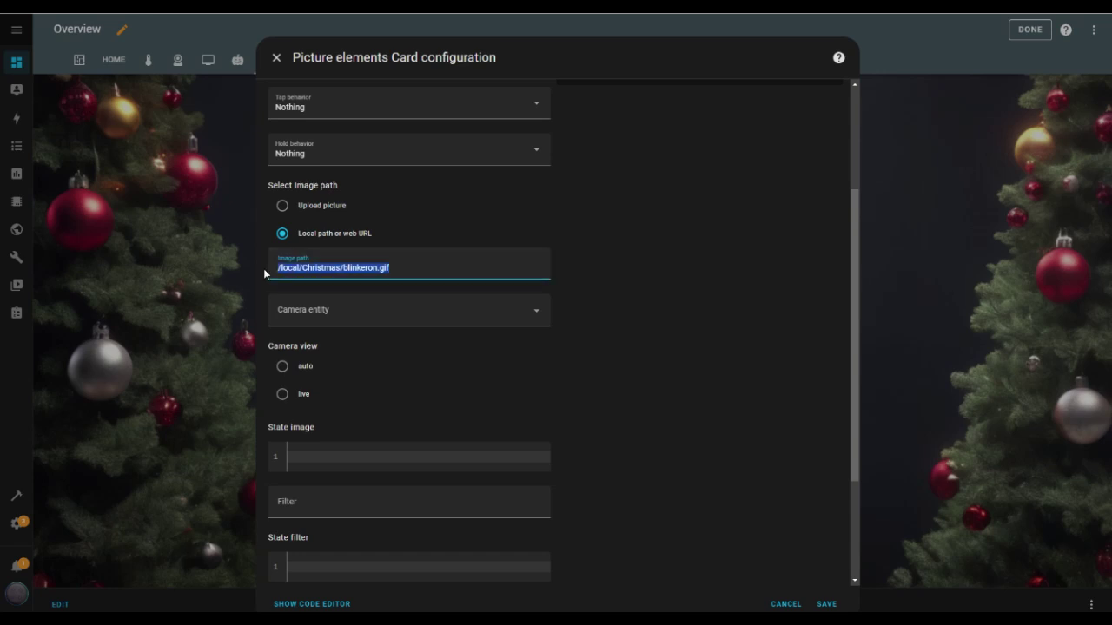
pyautogui.write('/local/Christmas/Console.png')
pyautogui.scroll(3, 616, 279)
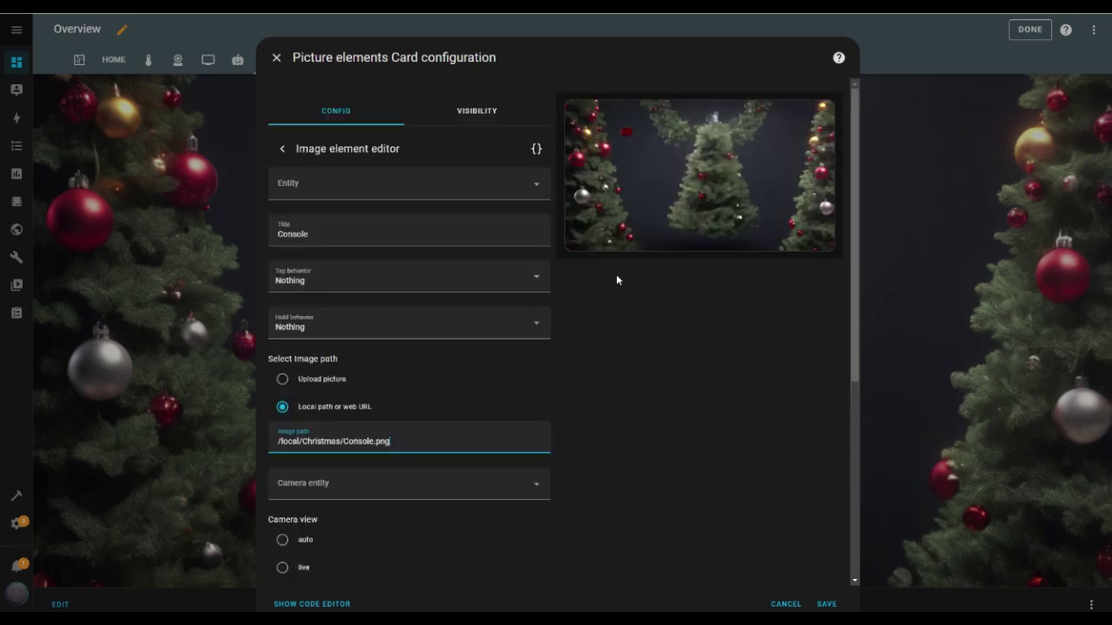
pyautogui.scroll(-5, 617, 280)
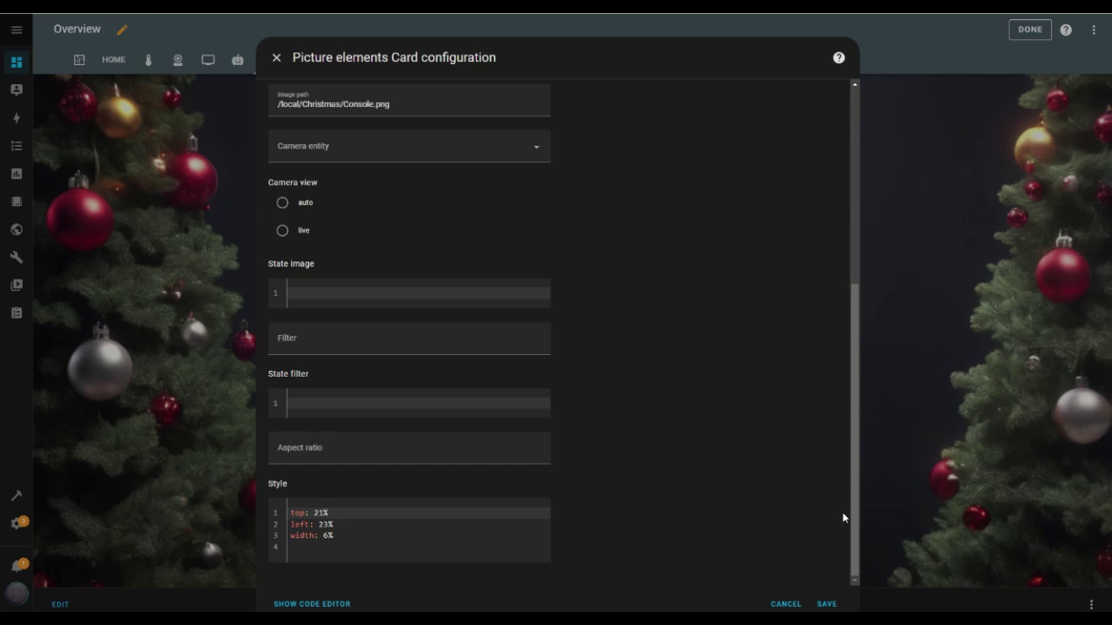
pyautogui.moveTo(360, 528); pyautogui.dragTo(287, 520)
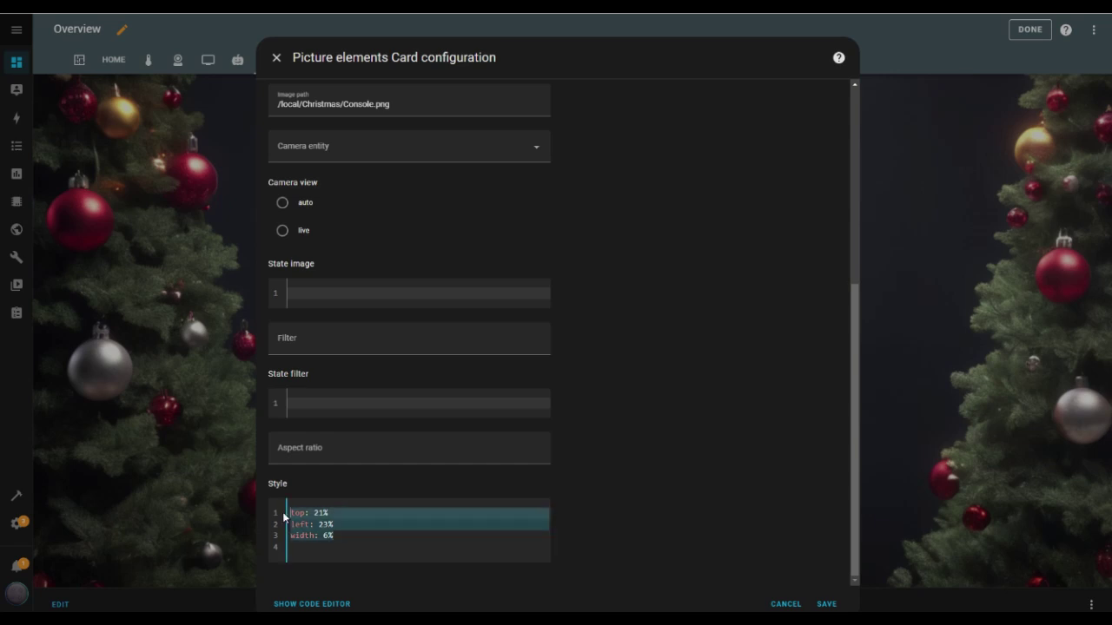
pyautogui.click(282, 512)
pyautogui.scroll(2, 698, 386)
pyautogui.scroll(2, 698, 386)
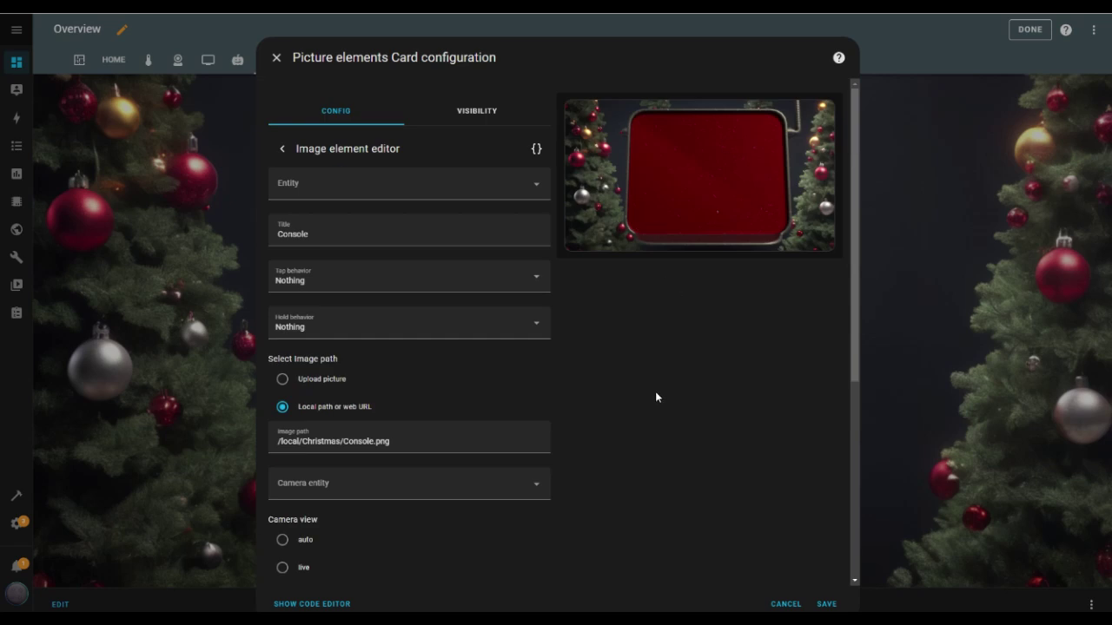
pyautogui.click(283, 151)
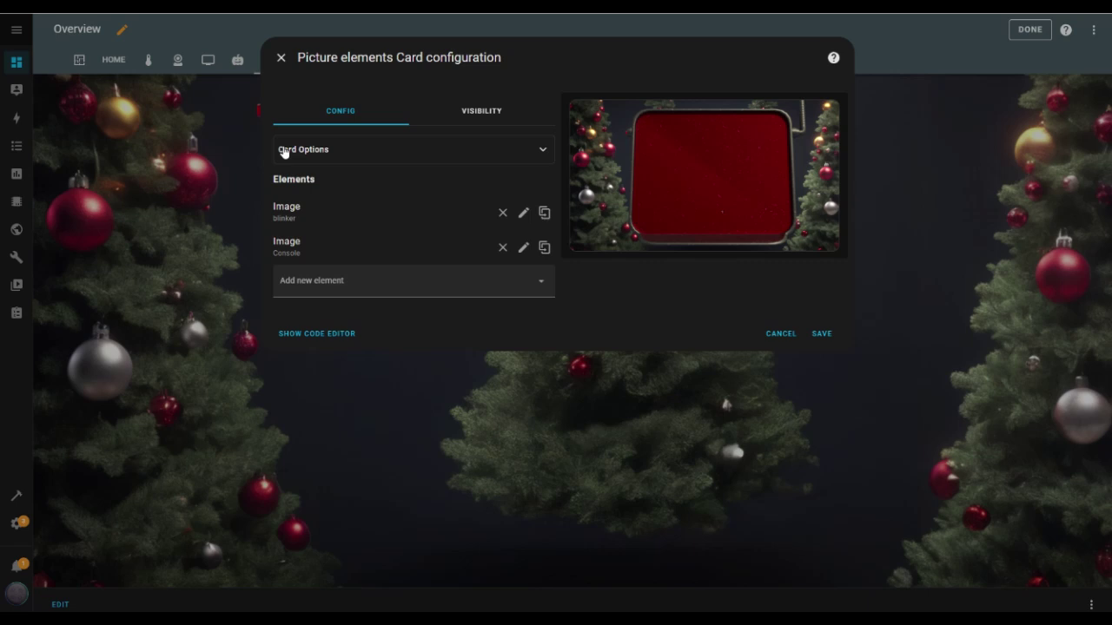
# Duplicate Console as a Tree element linked to the Christmas-Tree switch.
pyautogui.click(545, 249)
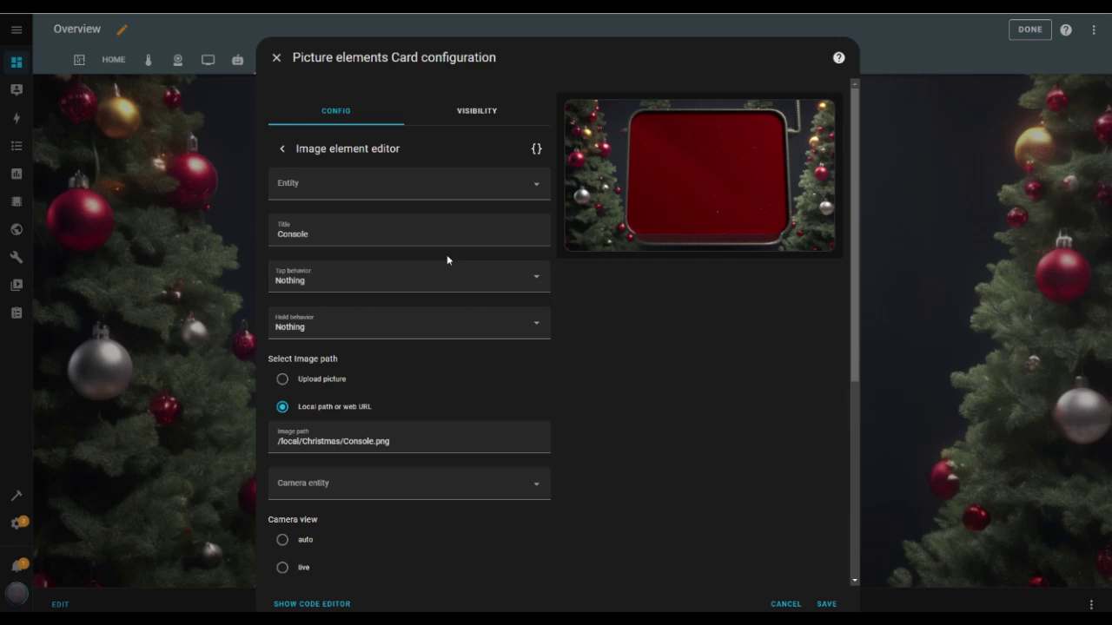
pyautogui.click(538, 186)
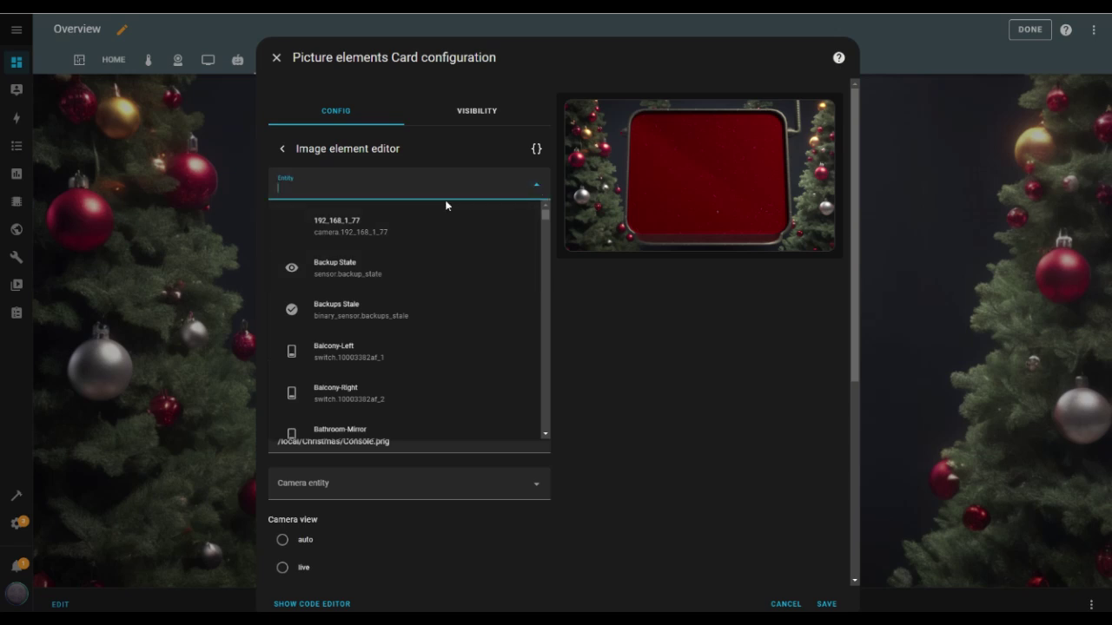
pyautogui.write('chris')
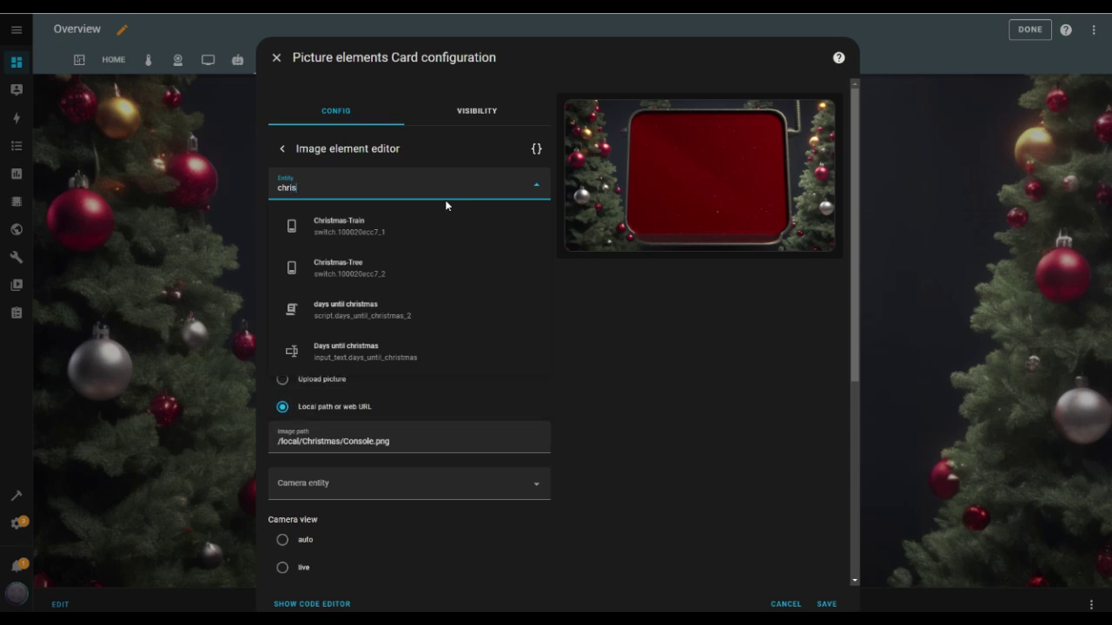
pyautogui.click(340, 269)
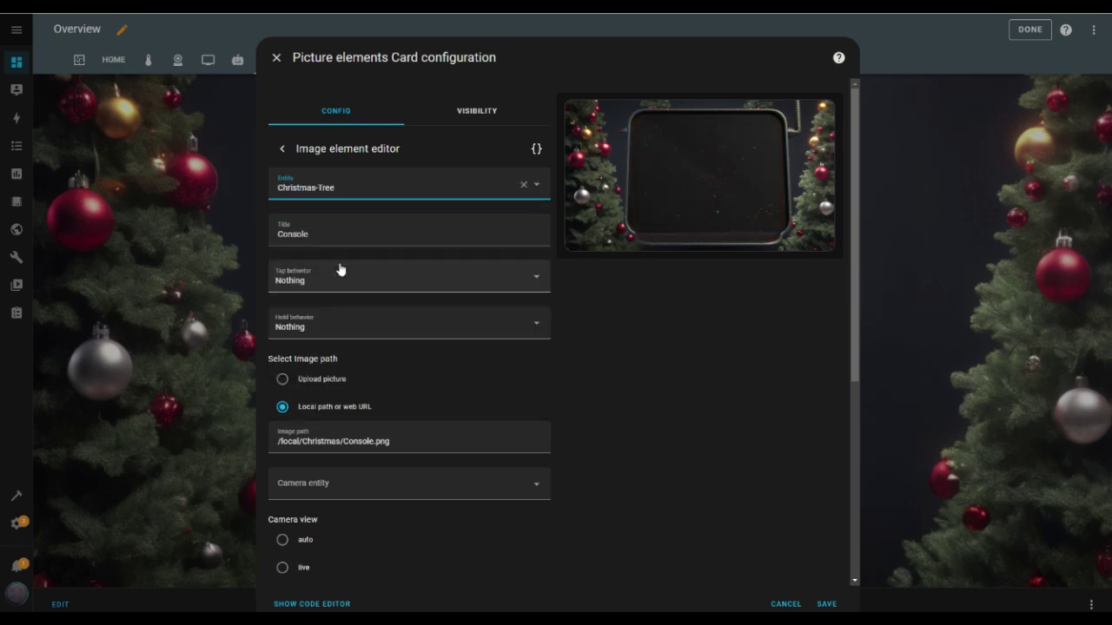
pyautogui.moveTo(318, 236); pyautogui.dragTo(276, 237)
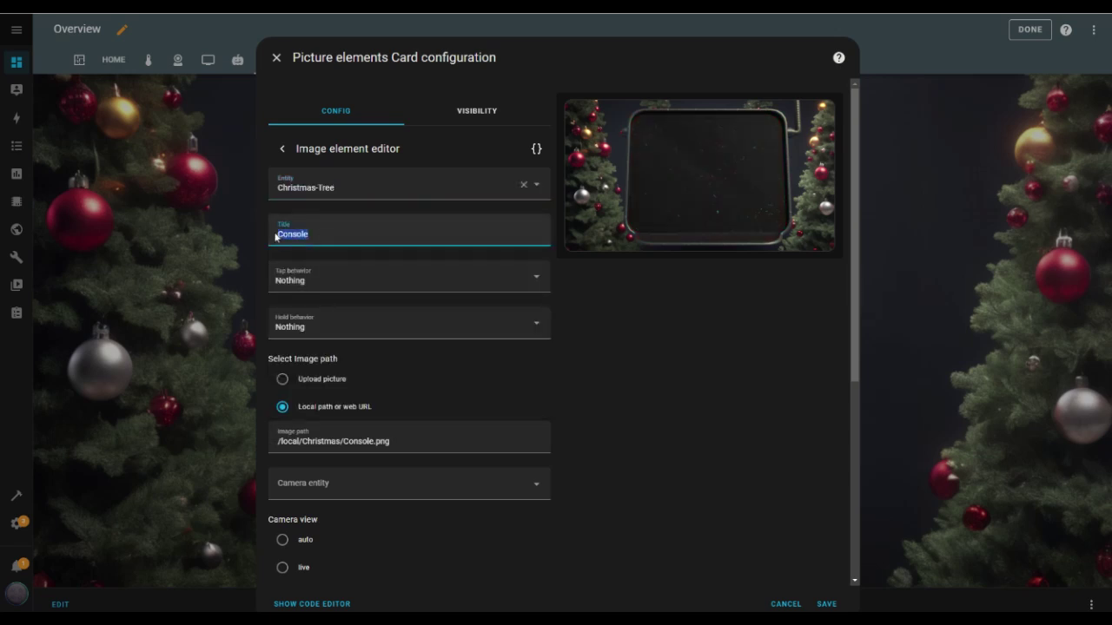
pyautogui.write('Tree')
pyautogui.press('BackSpace')
pyautogui.press('BackSpace')
pyautogui.write('ee')
# Clear Tree's image path and add sign1on.gif/sign1off.png as its on/off state images.
pyautogui.scroll(-1, 568, 313)
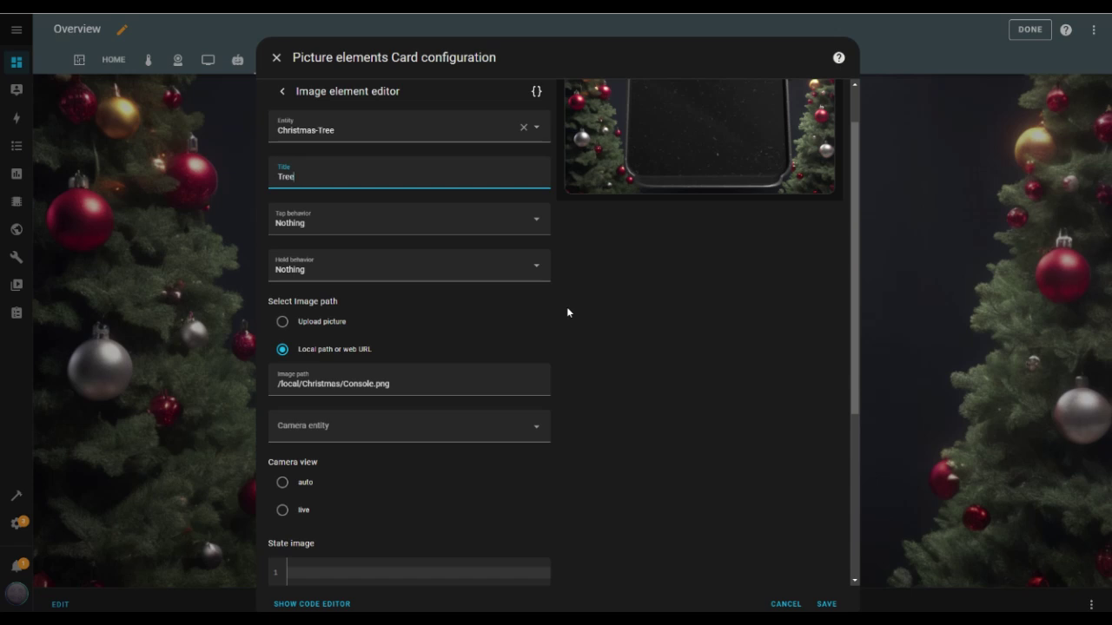
pyautogui.scroll(-1, 567, 313)
pyautogui.scroll(-2, 568, 313)
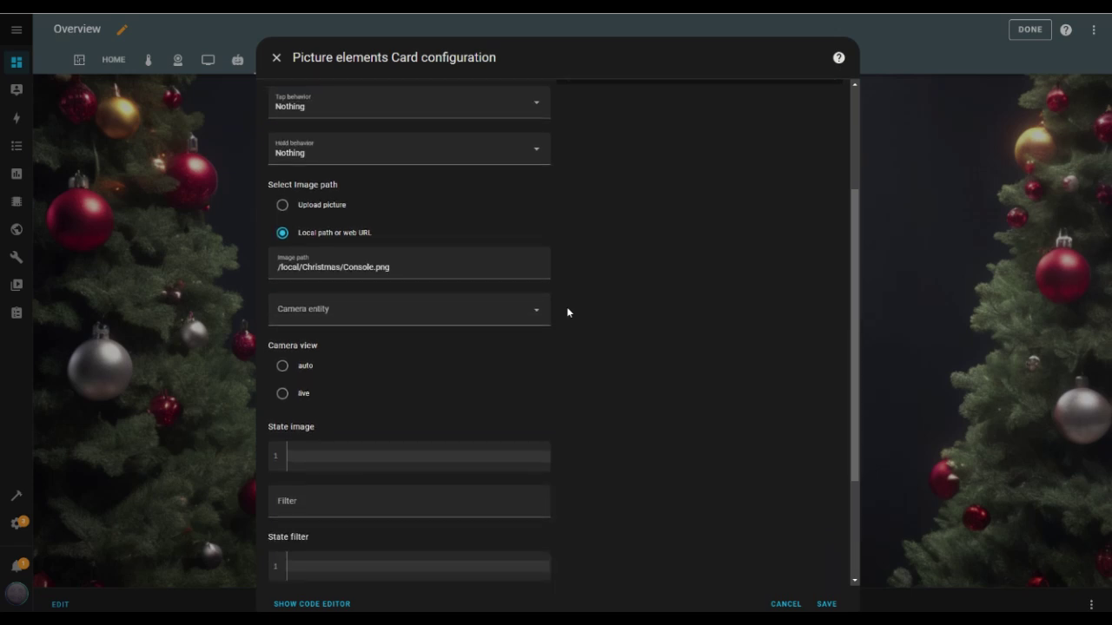
pyautogui.moveTo(408, 209); pyautogui.dragTo(257, 211)
pyautogui.press('BackSpace')
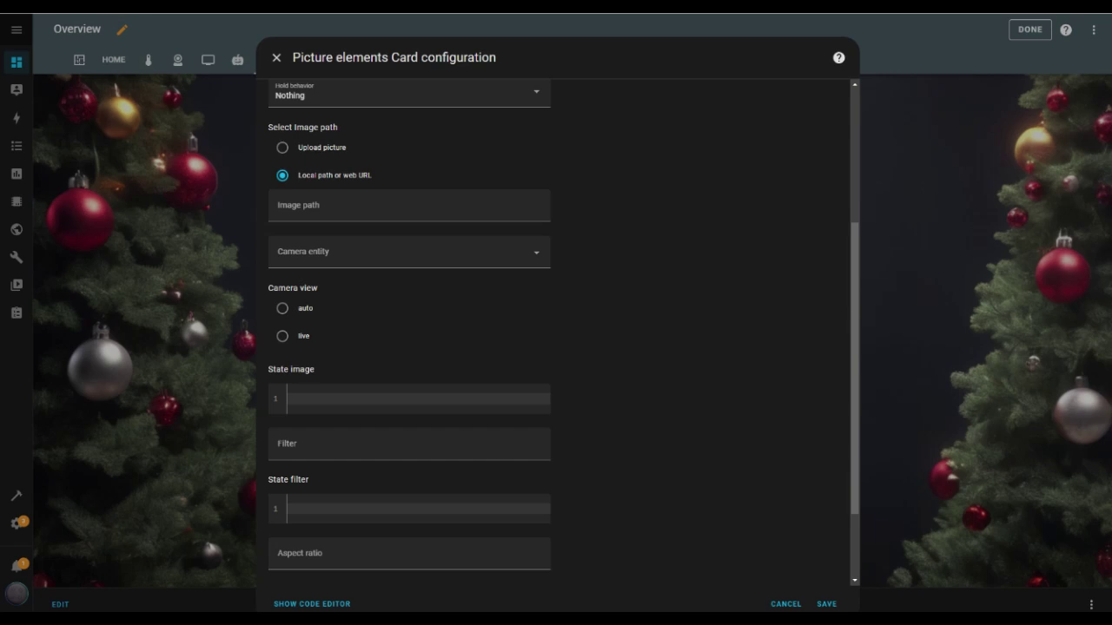
pyautogui.click(389, 396)
pyautogui.hotkey('ctrl', 'v')
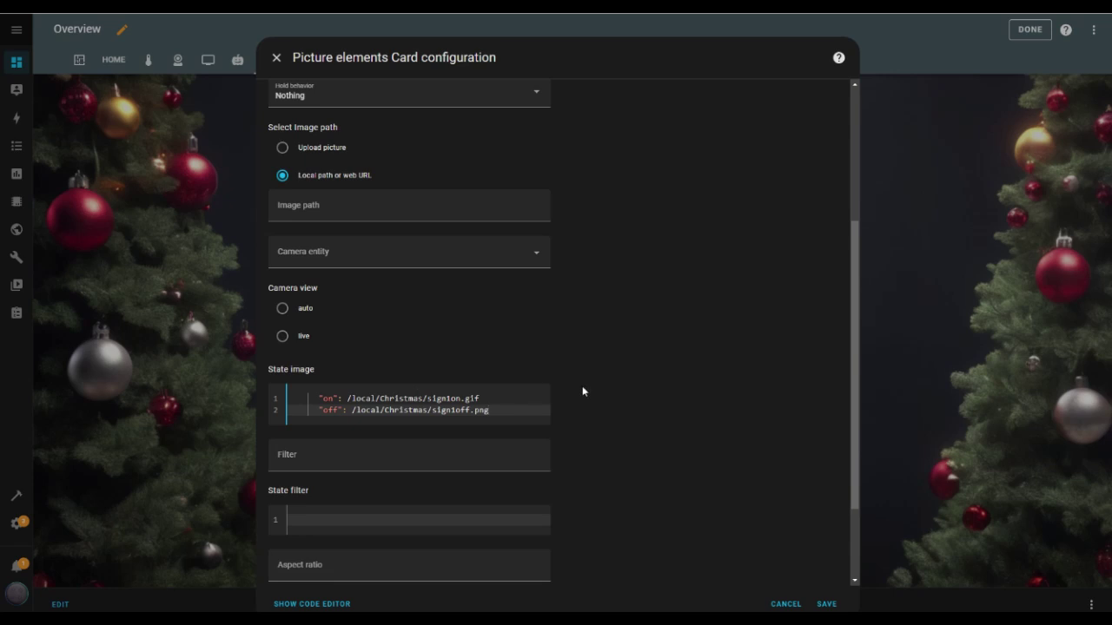
# Style Tree at top 30%, left 32%, width 12% and save the card.
pyautogui.scroll(3, 582, 390)
pyautogui.scroll(-5, 581, 391)
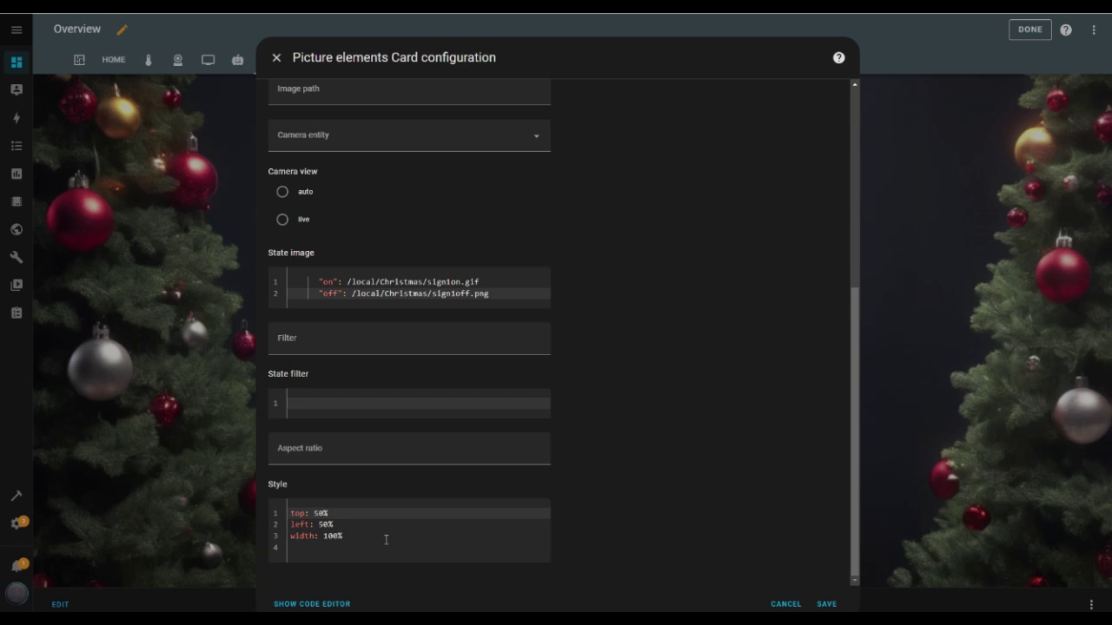
pyautogui.moveTo(385, 540); pyautogui.dragTo(287, 519)
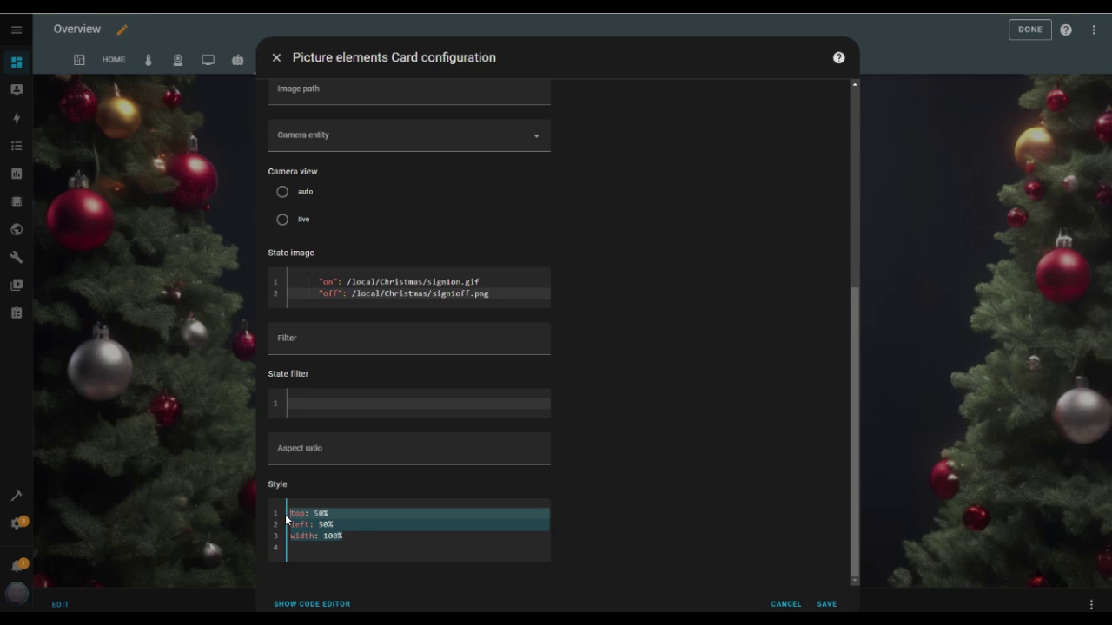
pyautogui.scroll(4, 608, 469)
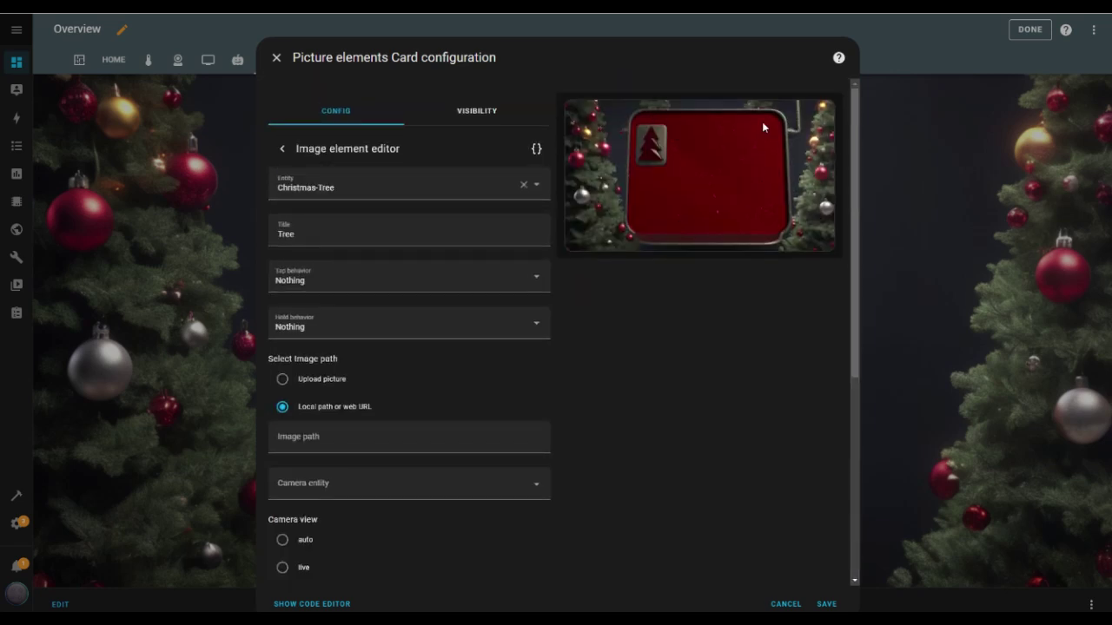
pyautogui.scroll(-4, 663, 379)
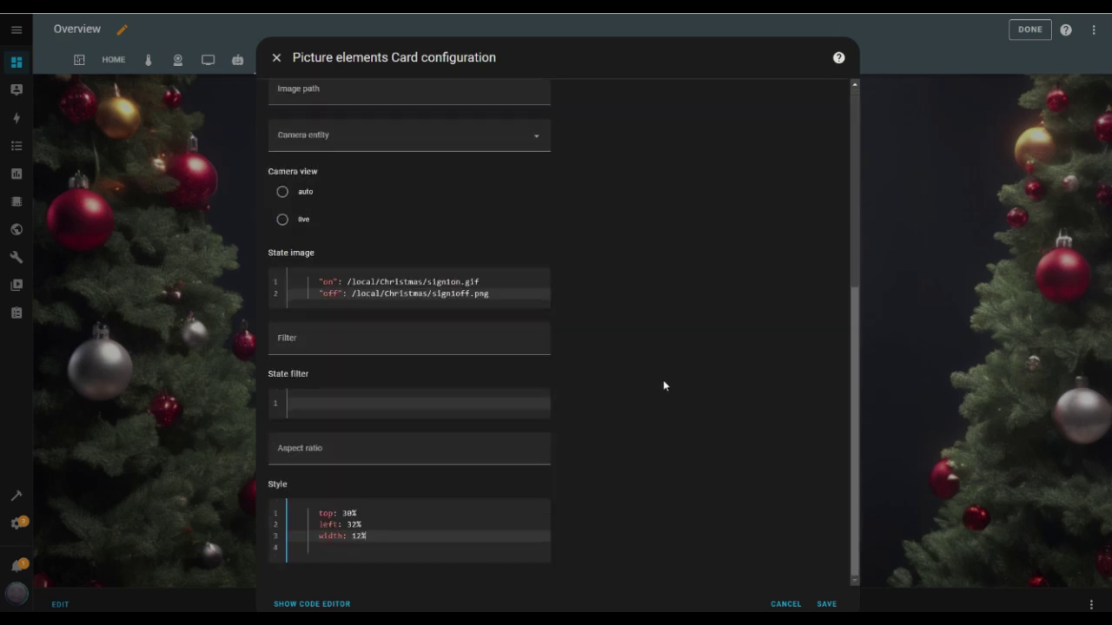
pyautogui.click(826, 603)
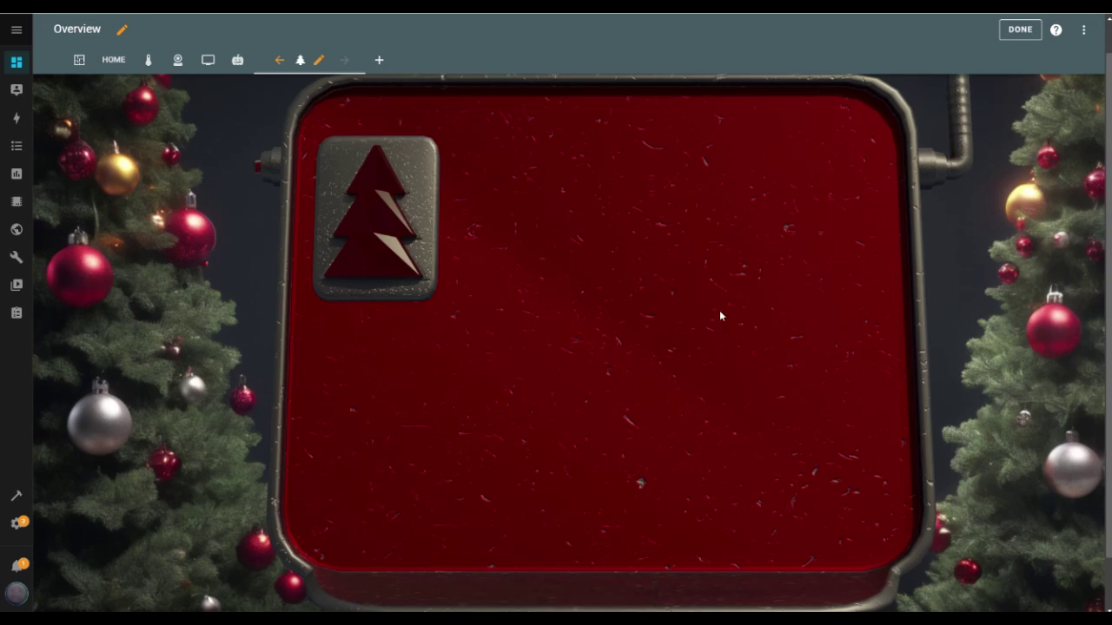
# Duplicate Tree as a Window lights element linked to the Window-Left switch.
pyautogui.scroll(-2, 549, 257)
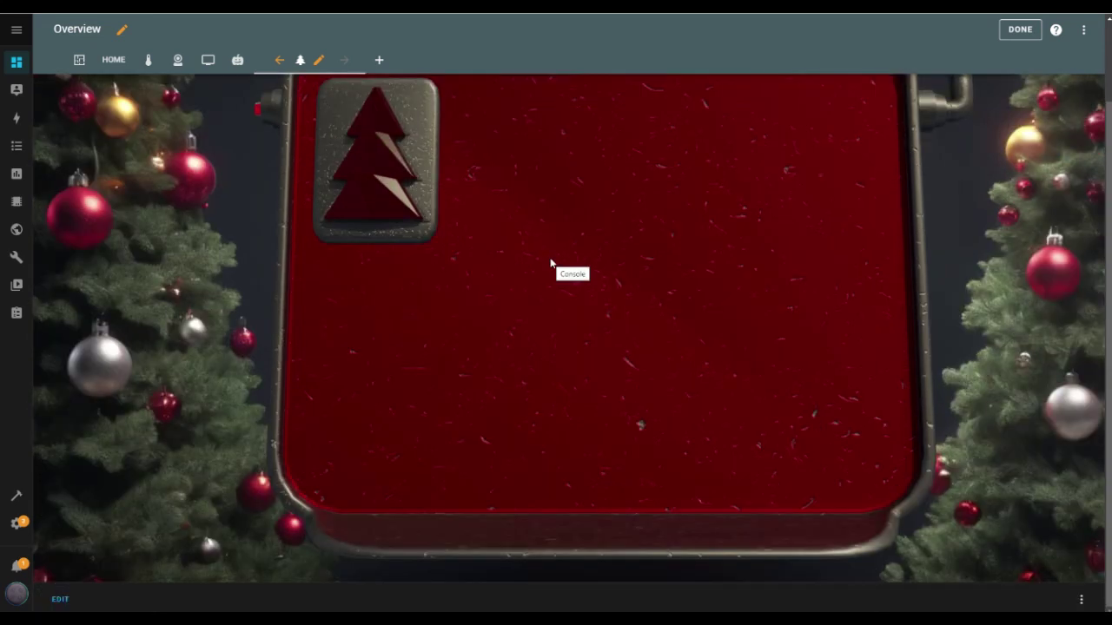
pyautogui.click(60, 599)
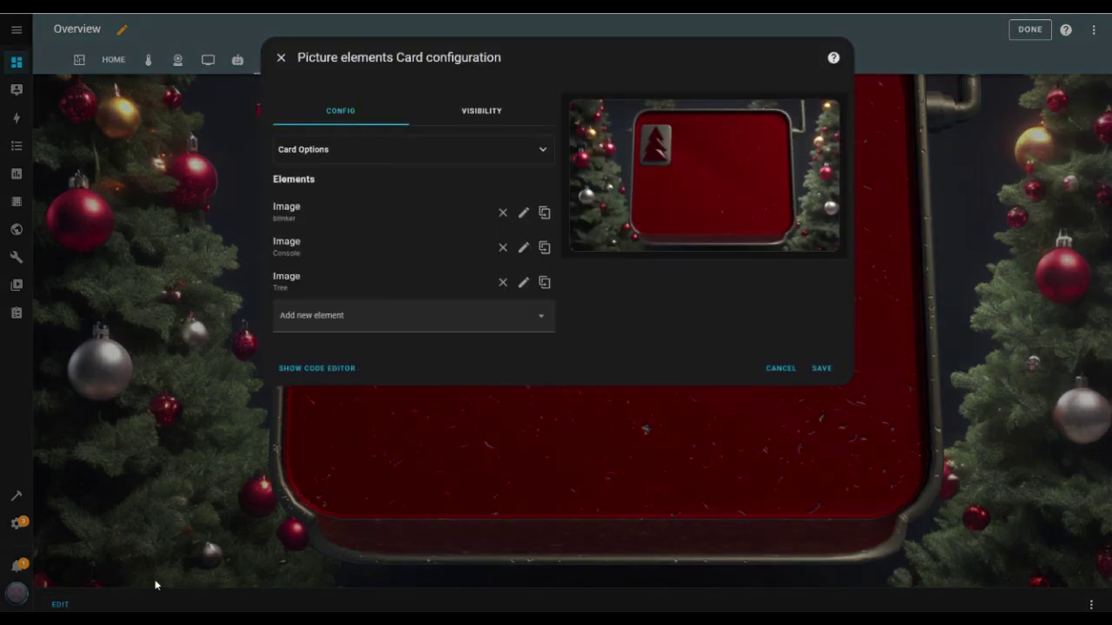
pyautogui.click(538, 282)
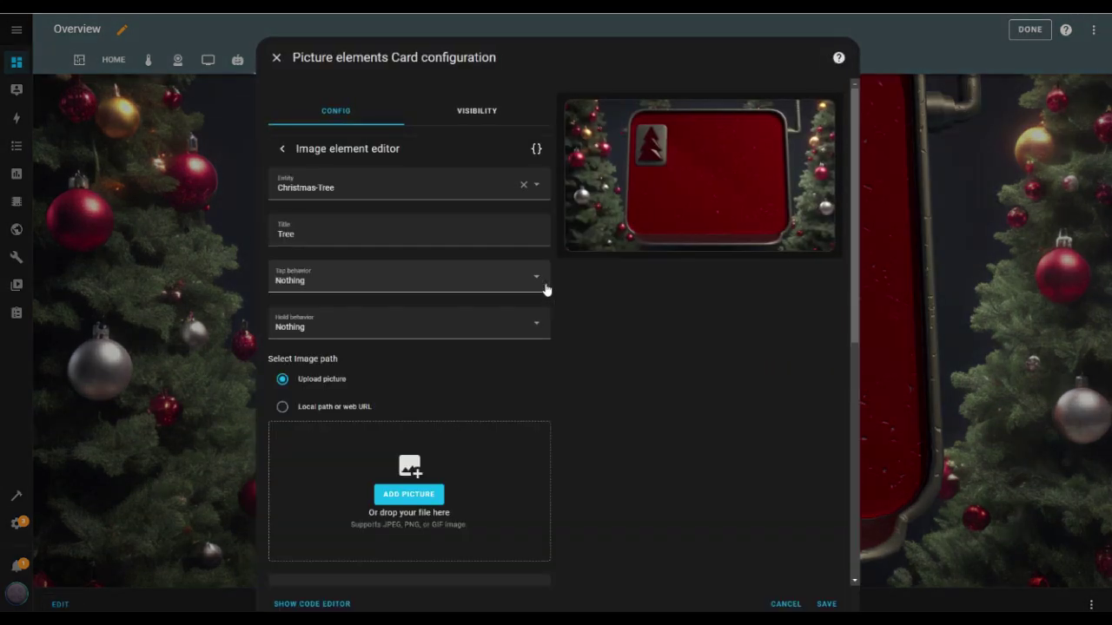
pyautogui.click(538, 190)
pyautogui.write('win')
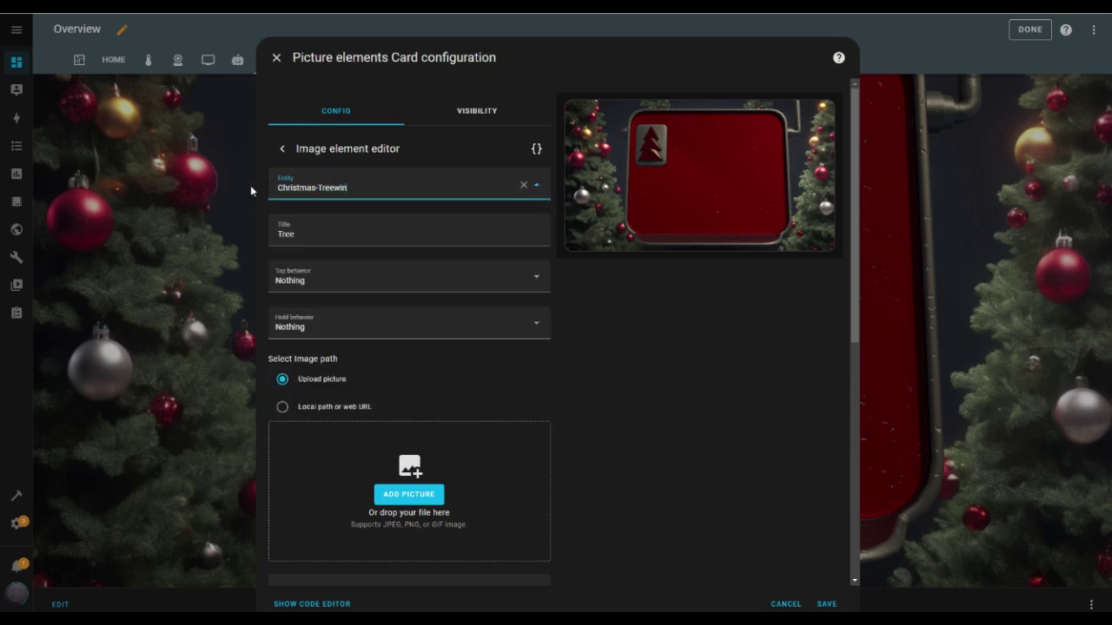
pyautogui.click(523, 187)
pyautogui.click(345, 258)
pyautogui.doubleClick(283, 235)
pyautogui.write('Window')
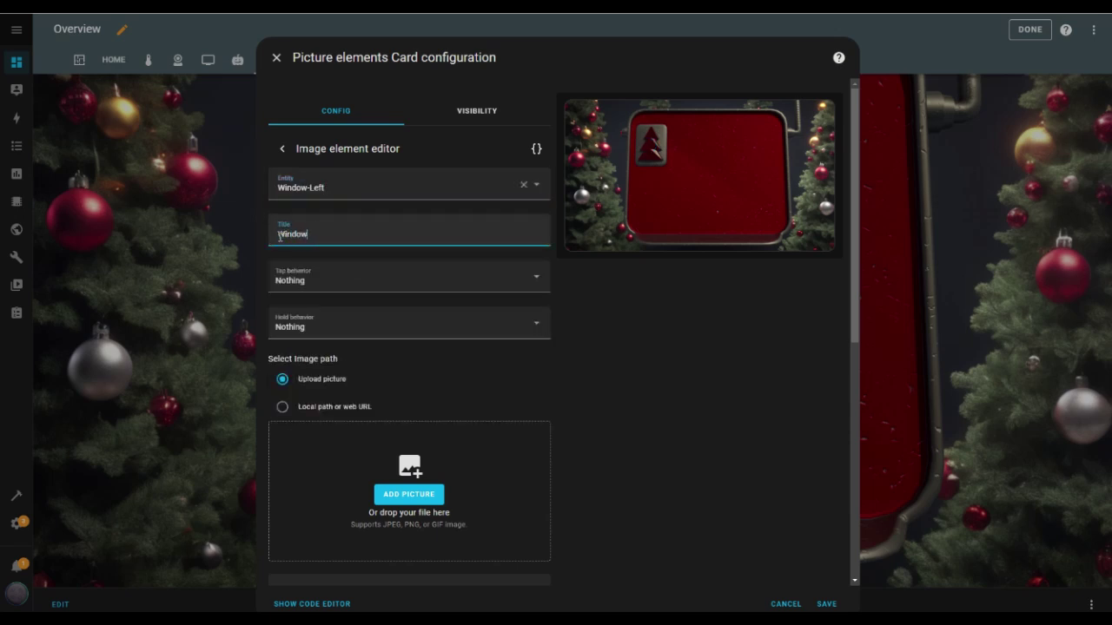
pyautogui.write(' lights')
# Change Window lights' state images to sign2on.gif/sign2off.png.
pyautogui.scroll(-5, 569, 368)
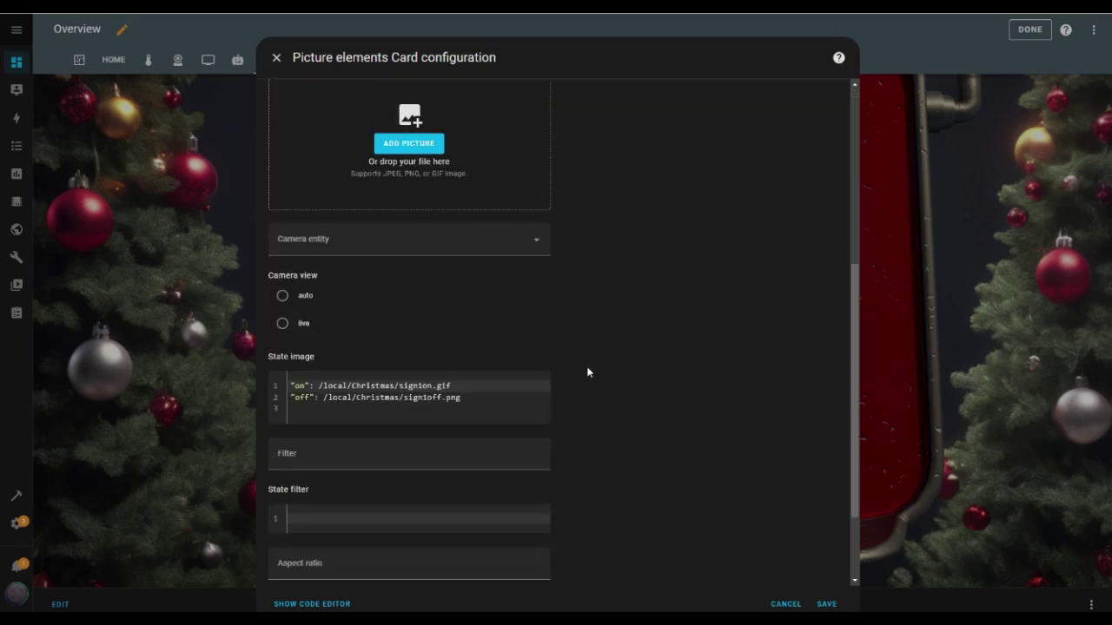
pyautogui.click(424, 331)
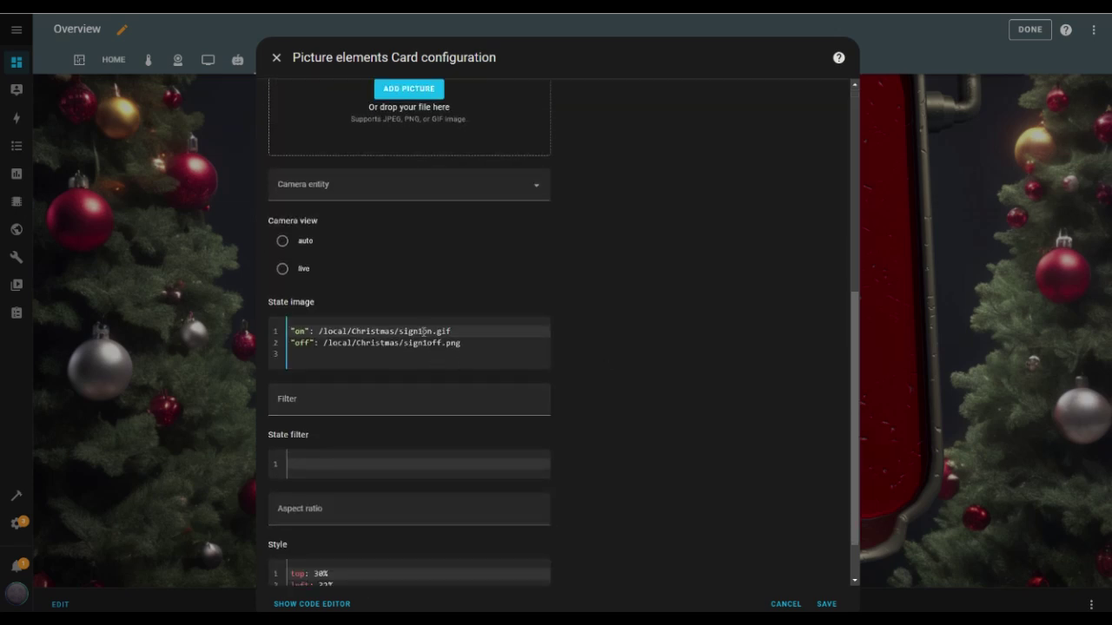
pyautogui.press('BackSpace')
pyautogui.write('2')
pyautogui.click(427, 345)
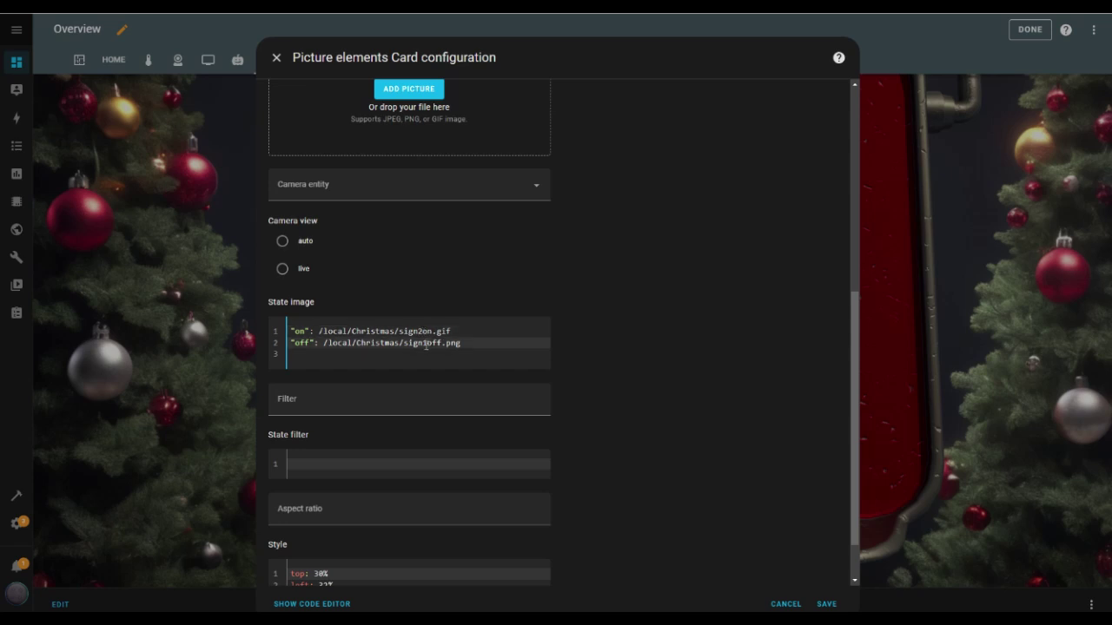
# Position Window lights at left 46% and return to the elements list.
pyautogui.scroll(-1, 548, 371)
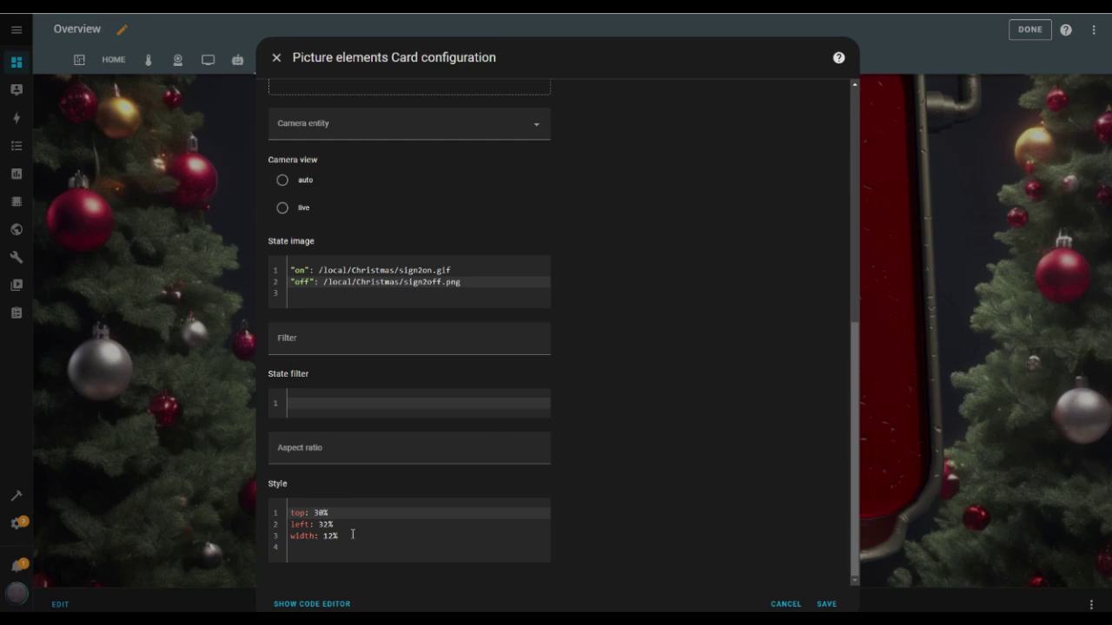
pyautogui.moveTo(353, 534); pyautogui.dragTo(286, 515)
pyautogui.write('top: 30%       left: 46%       width: 12%')
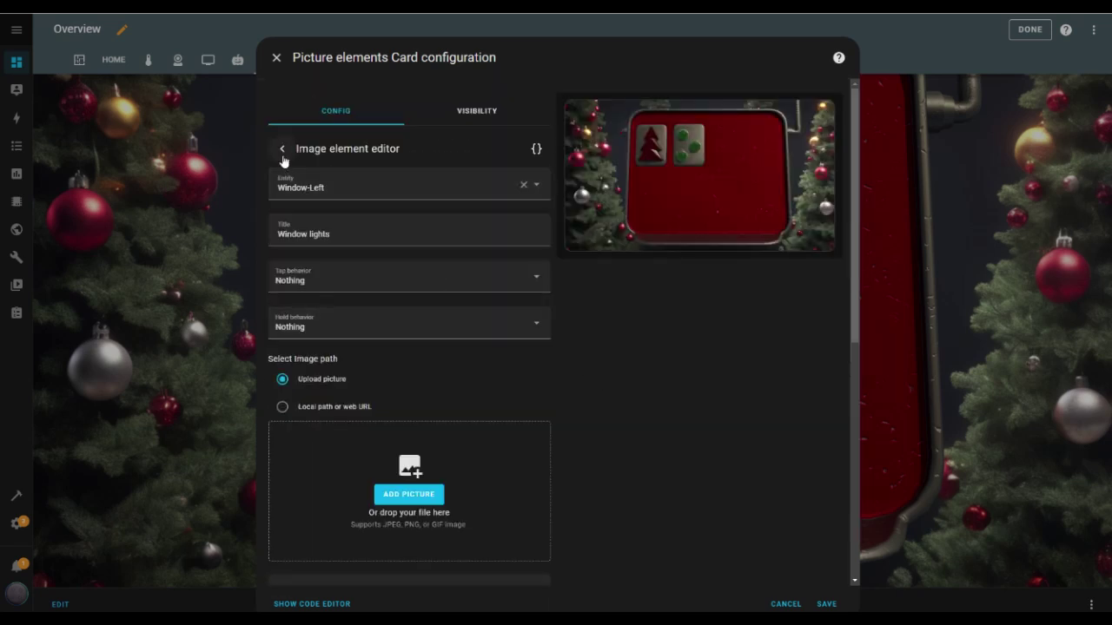
pyautogui.click(281, 149)
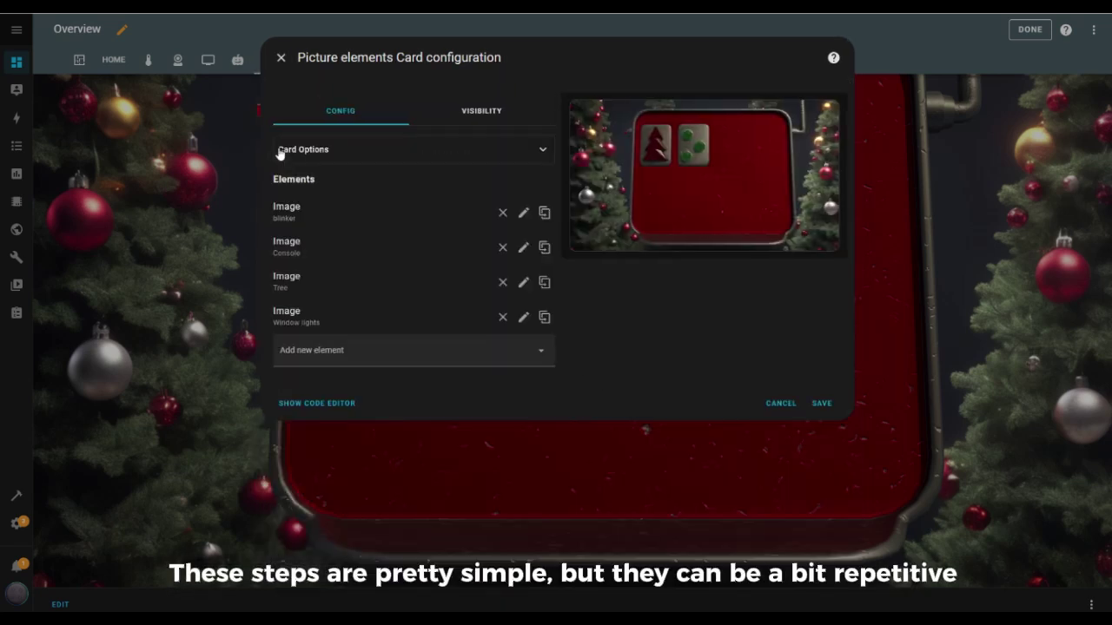
# Duplicate Window lights as a Star element linked to Console-Star.
pyautogui.click(545, 318)
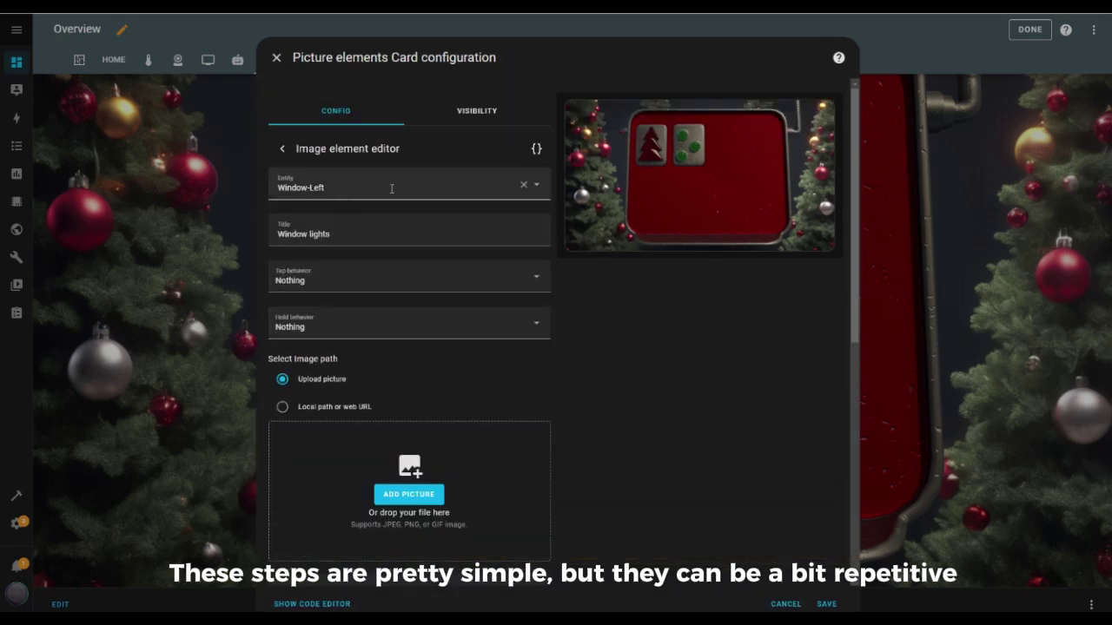
pyautogui.click(524, 185)
pyautogui.write('st')
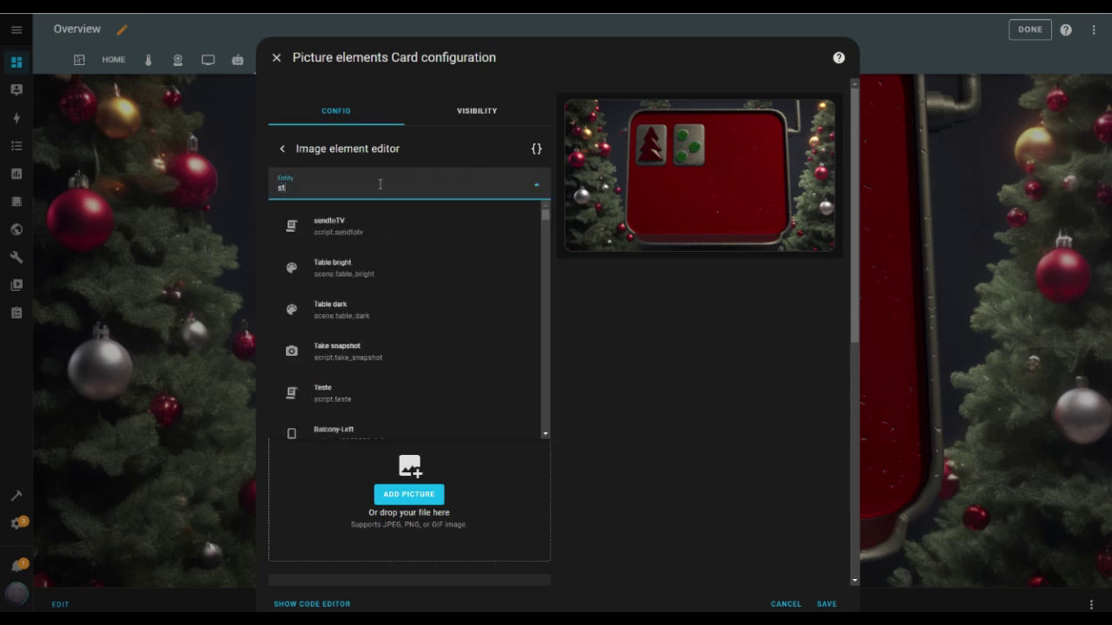
pyautogui.write('ar')
pyautogui.click(347, 223)
pyautogui.moveTo(332, 243); pyautogui.dragTo(277, 236)
pyautogui.write('Star')
# Change Star's state images to sign3on.gif/sign3off.png.
pyautogui.scroll(-5, 528, 384)
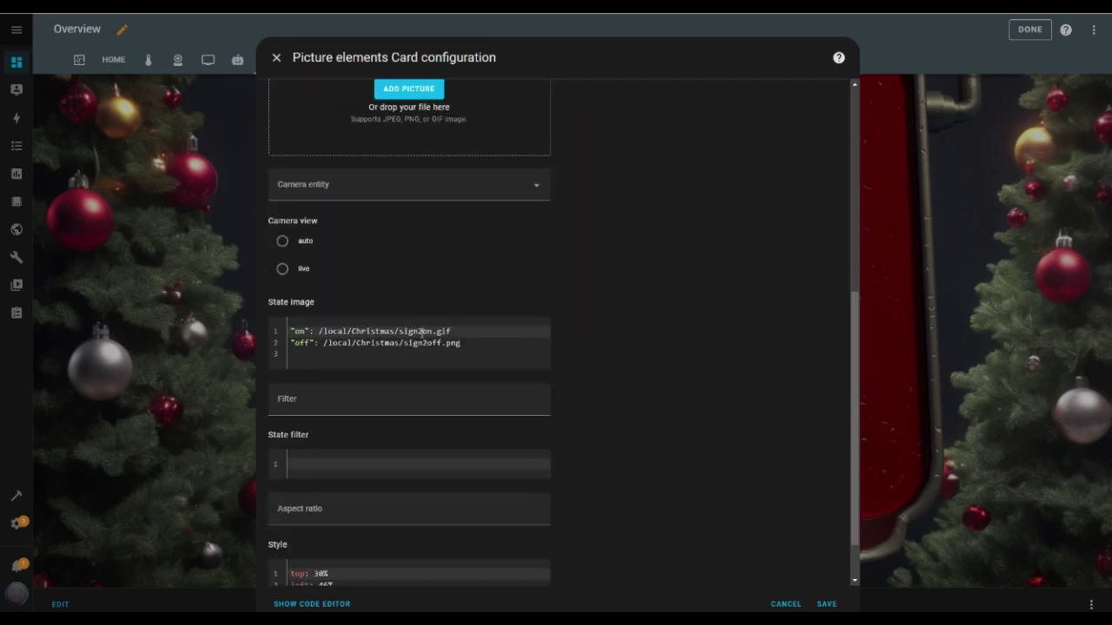
pyautogui.click(425, 343)
pyautogui.click(426, 343)
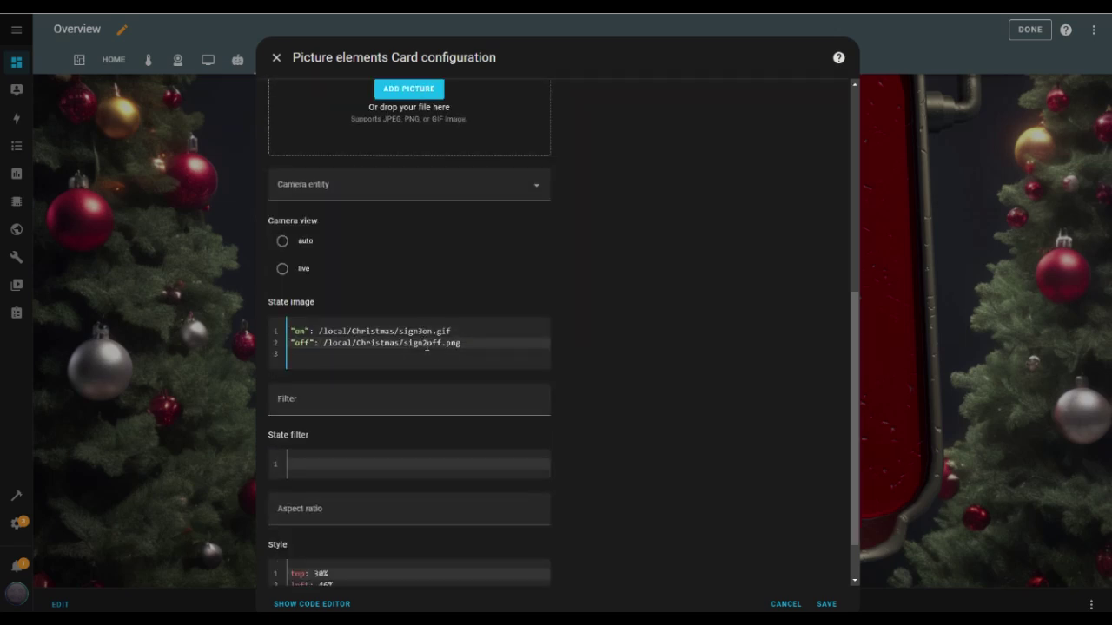
pyautogui.scroll(6, 582, 266)
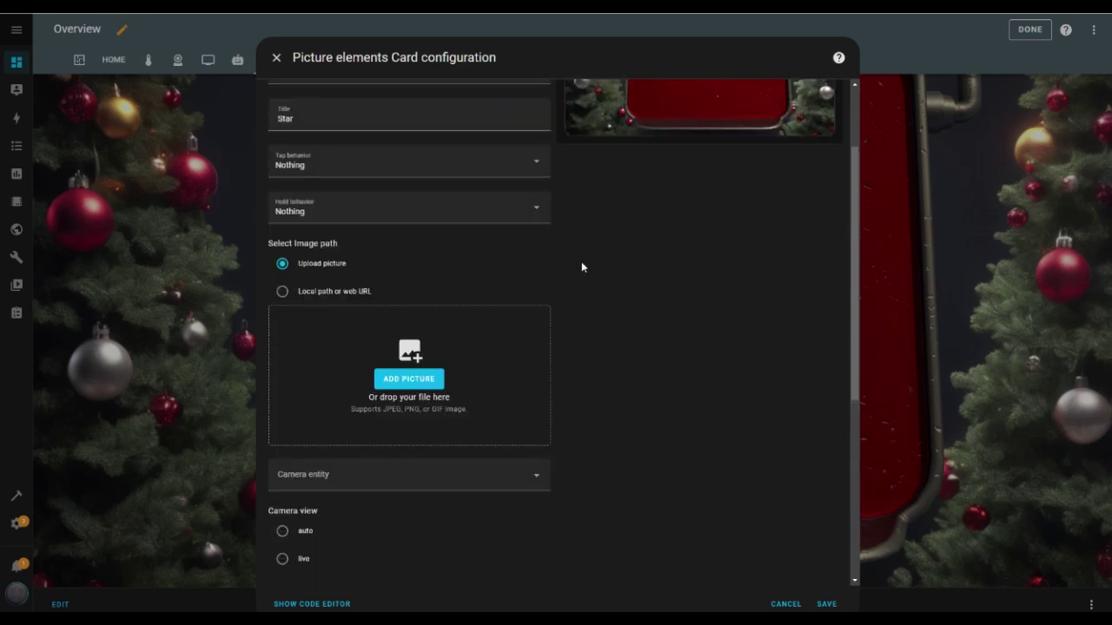
pyautogui.scroll(-10, 582, 267)
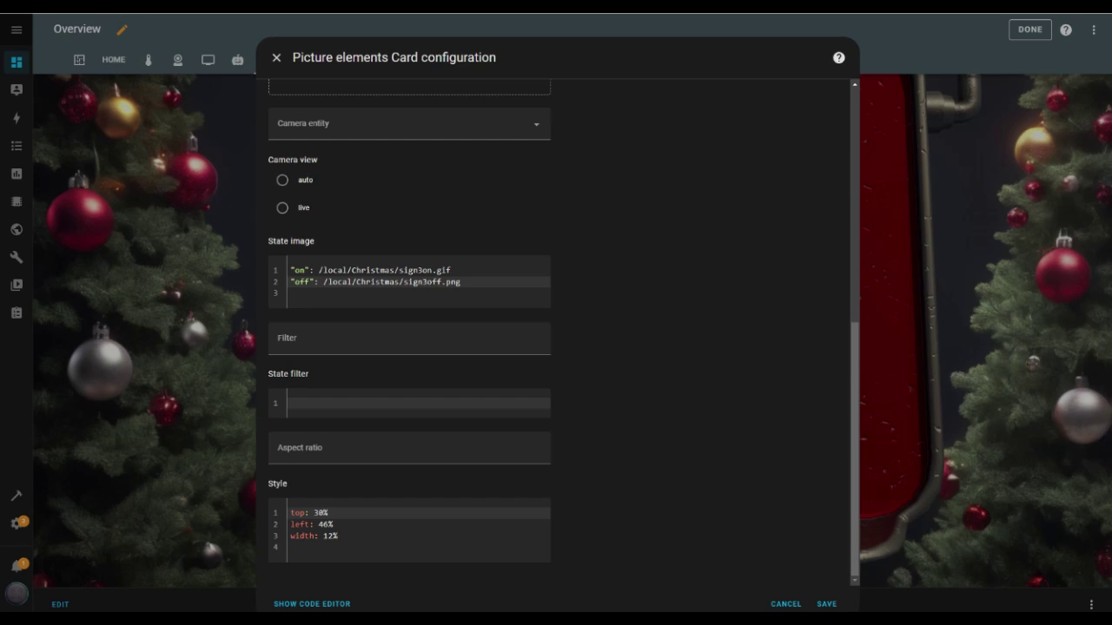
# Position Star at top 30%, left 60%, width 12%.
pyautogui.moveTo(359, 538); pyautogui.dragTo(292, 513)
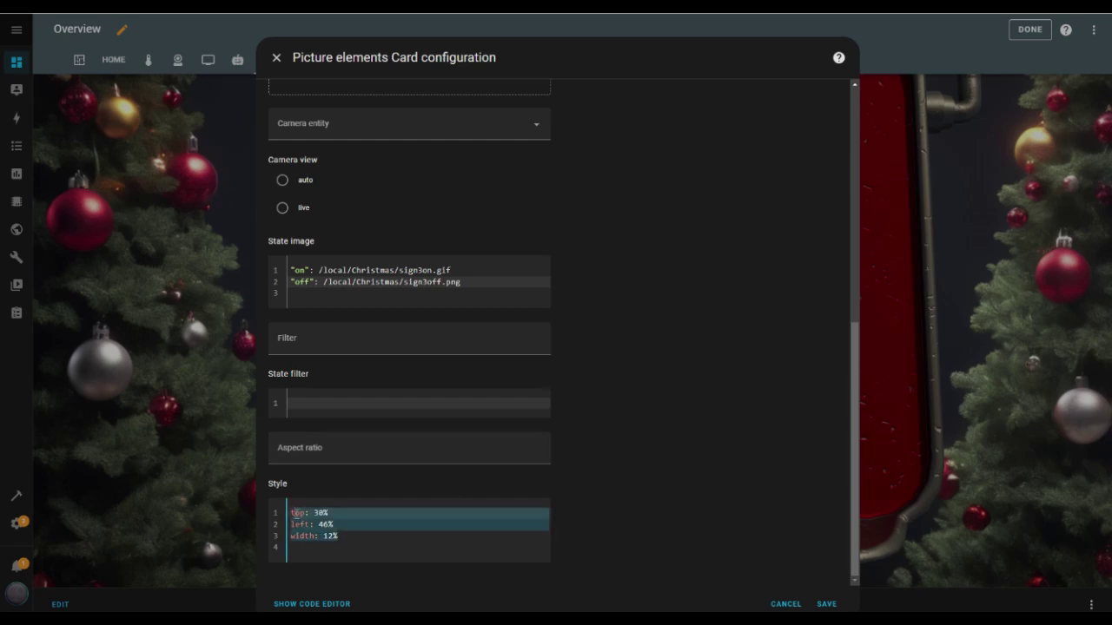
pyautogui.write('top: 30%       left: 60%       width: 12%     hold_action:')
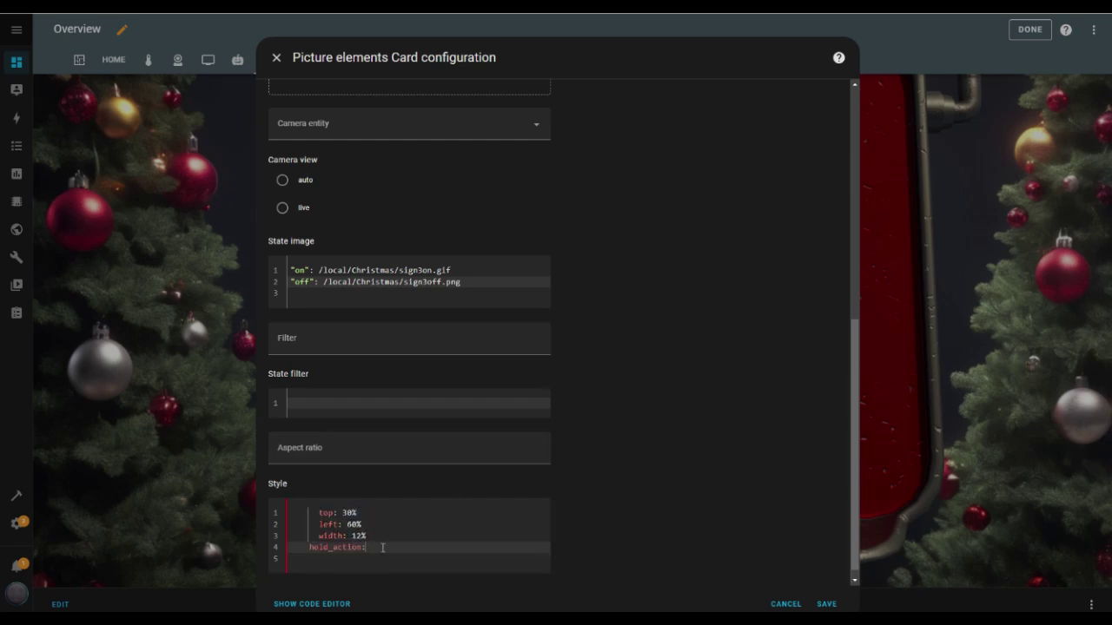
pyautogui.moveTo(383, 548); pyautogui.dragTo(283, 541)
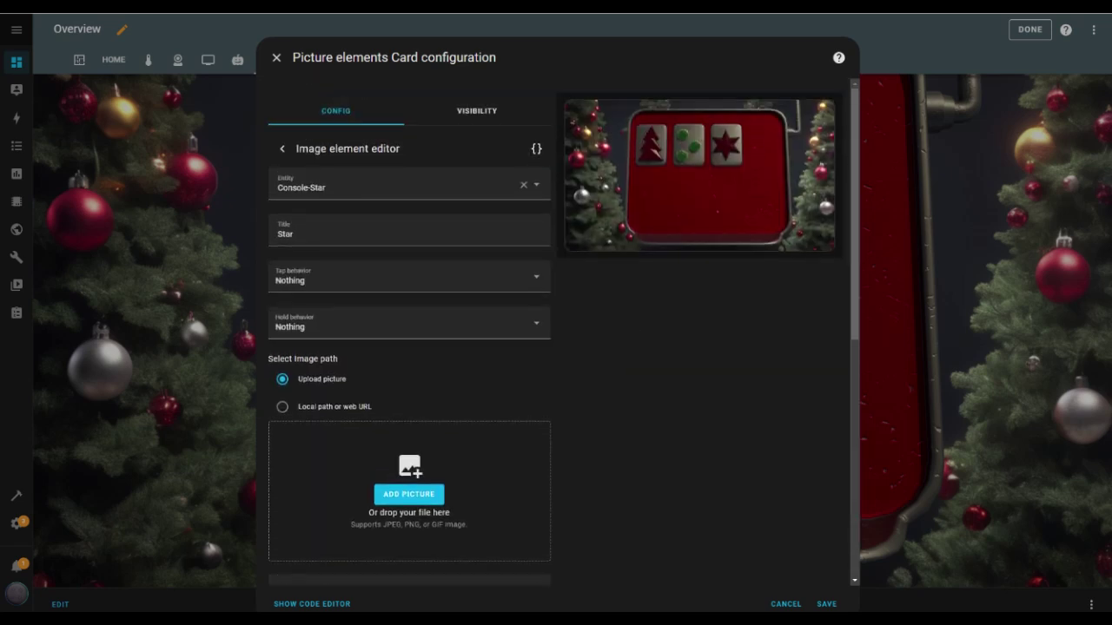
# Duplicate the Star element as a Train sign linked to Christmas-Train.
pyautogui.click(281, 149)
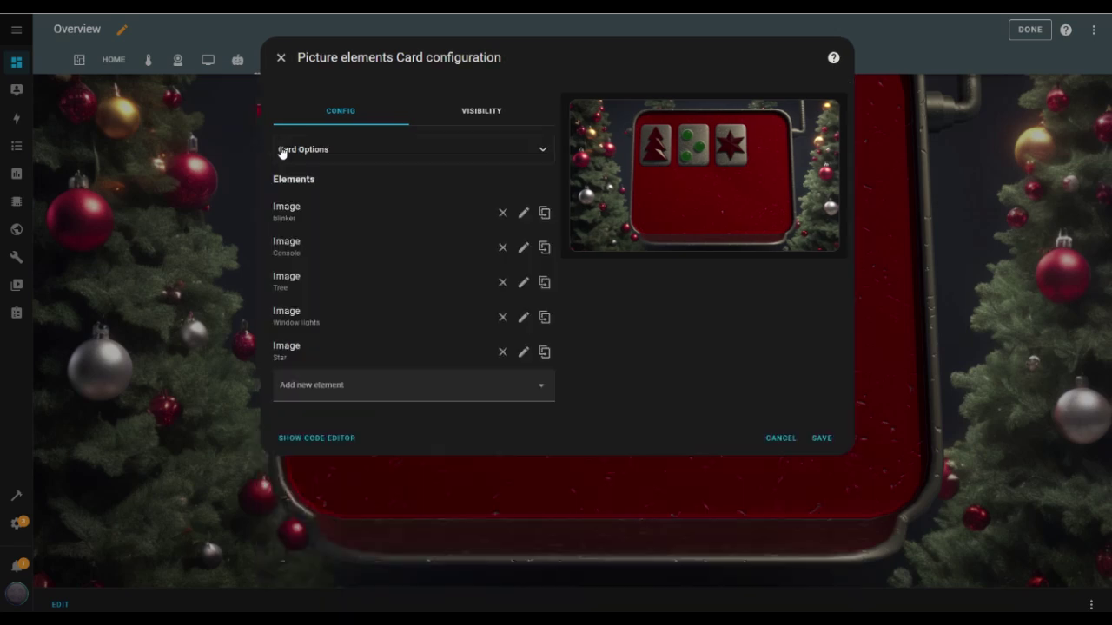
pyautogui.click(547, 358)
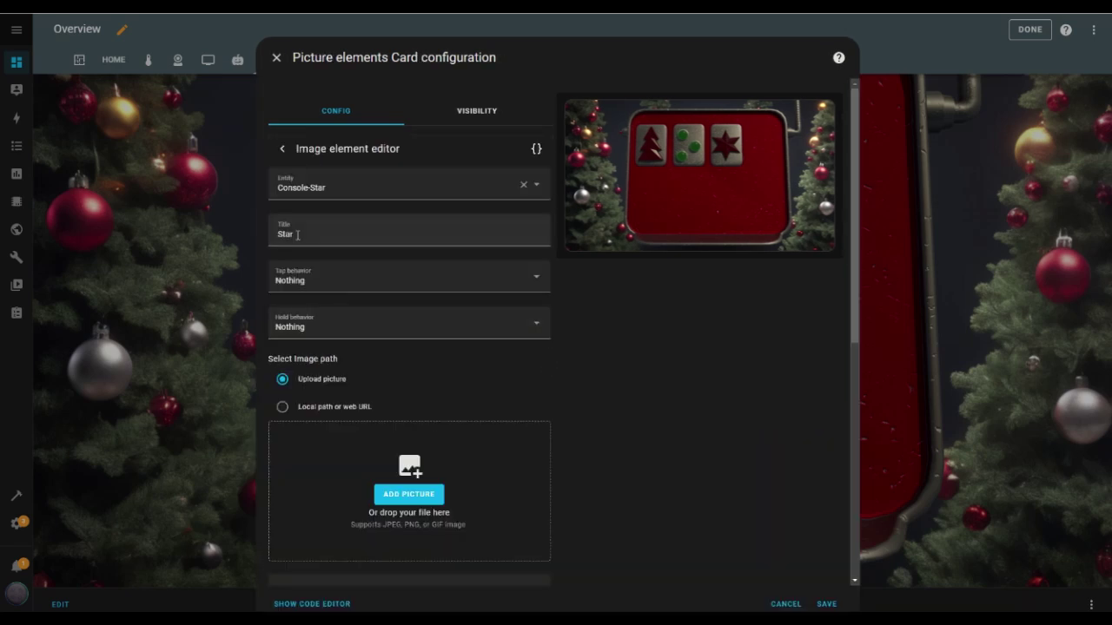
pyautogui.click(523, 184)
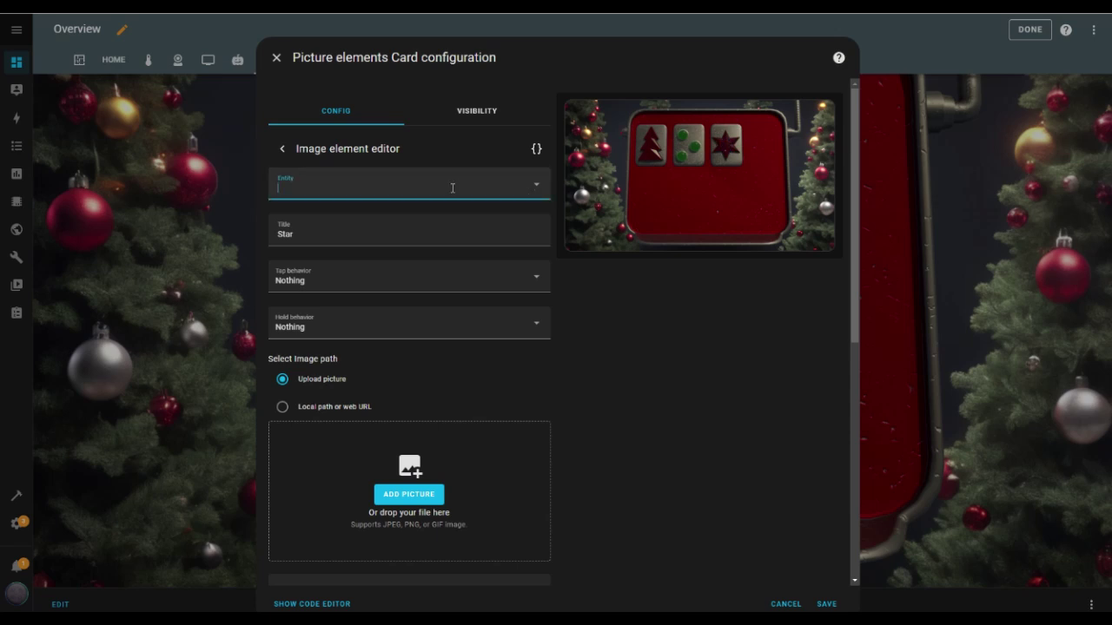
pyautogui.write('chris')
pyautogui.click(356, 237)
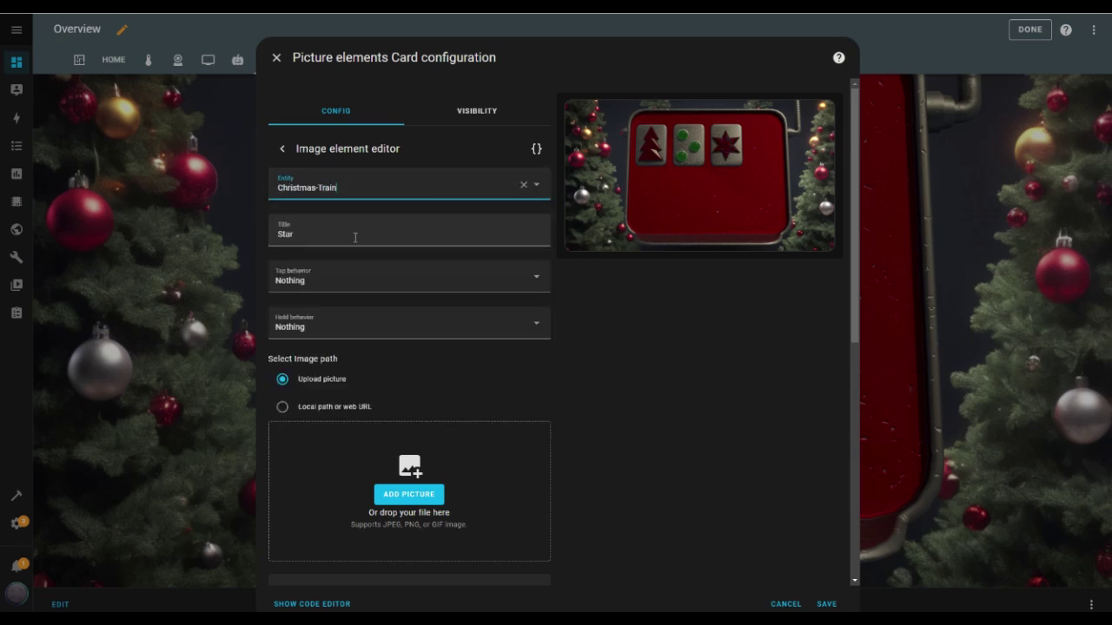
pyautogui.moveTo(321, 237); pyautogui.dragTo(274, 240)
pyautogui.write('Train')
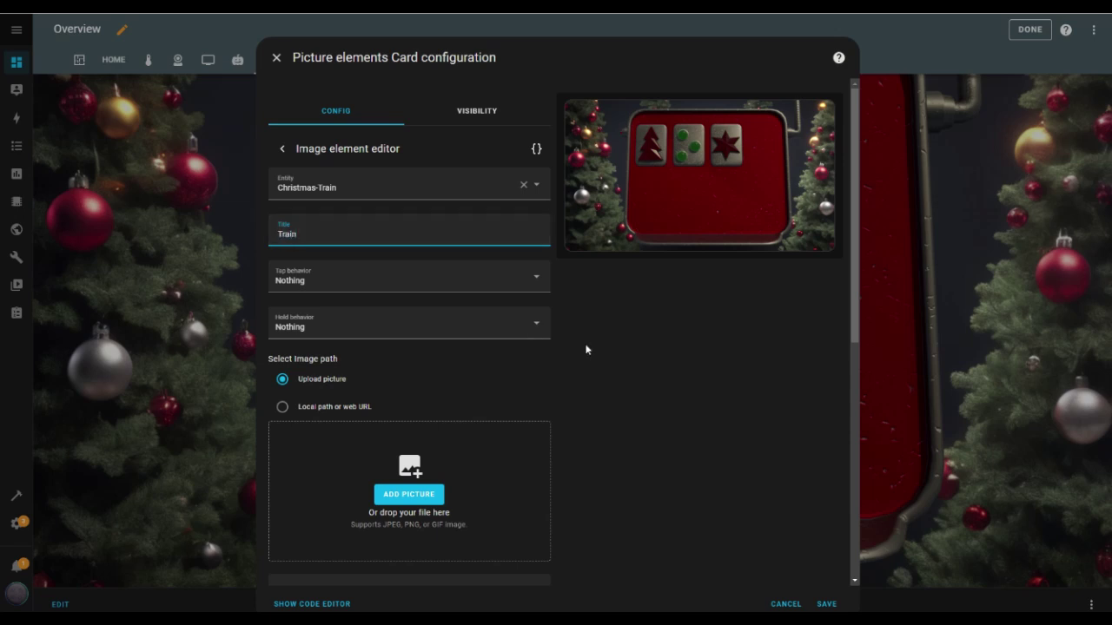
# Change its state images to sign4on/sign4off, set left to 74%, and save the card.
pyautogui.scroll(-5, 587, 356)
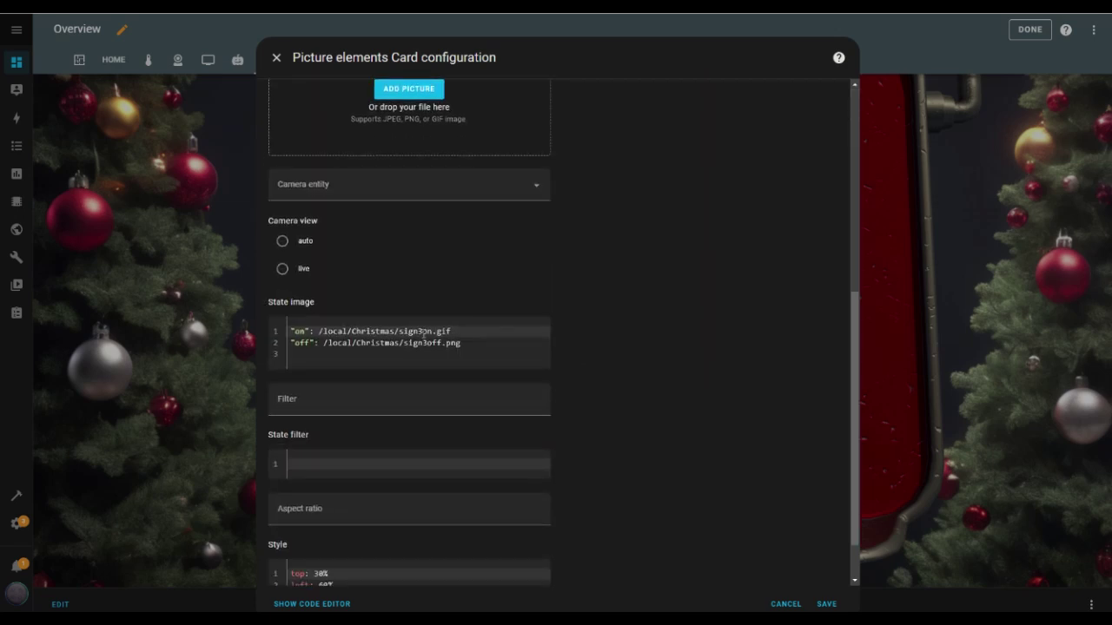
pyautogui.click(420, 332)
pyautogui.click(427, 345)
pyautogui.press('BackSpace')
pyautogui.press('BackSpace')
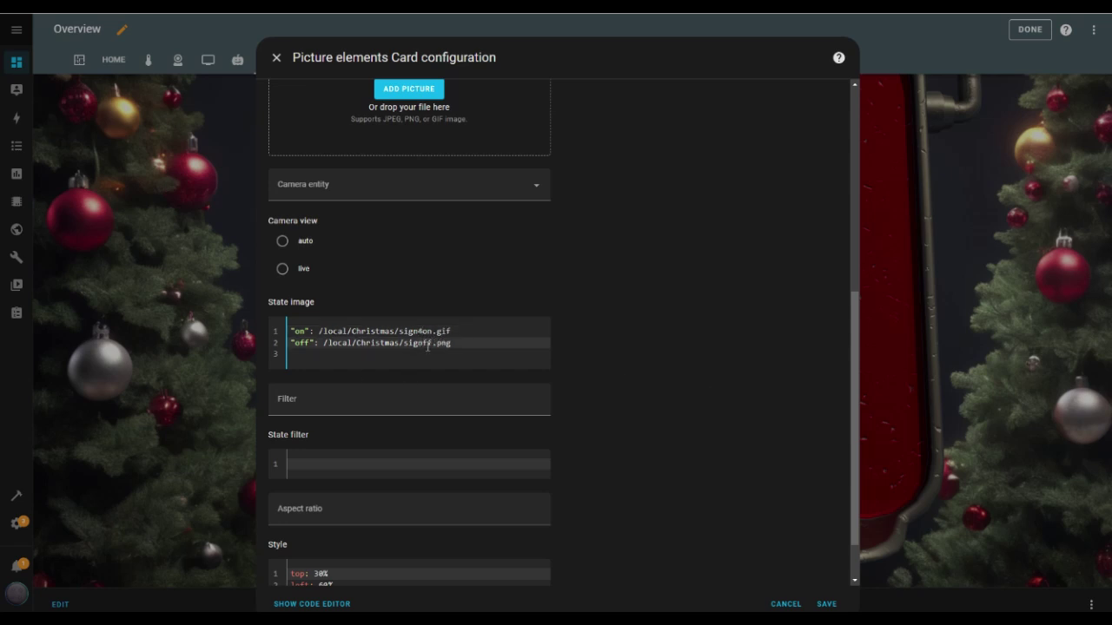
pyautogui.write('n4')
pyautogui.scroll(-1, 556, 410)
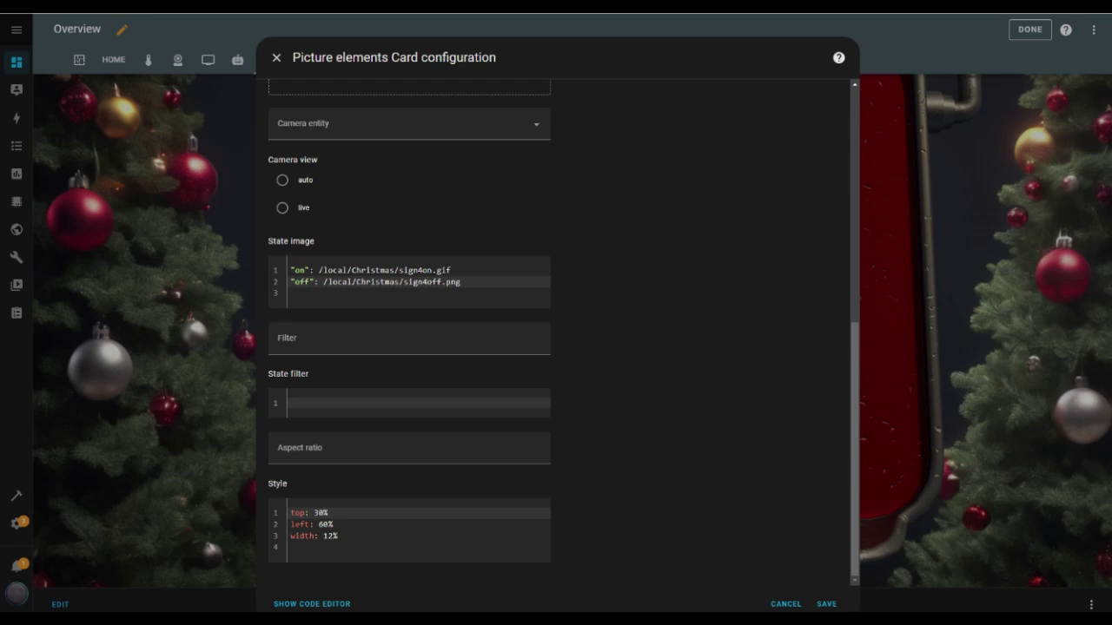
pyautogui.moveTo(291, 536); pyautogui.dragTo(258, 511)
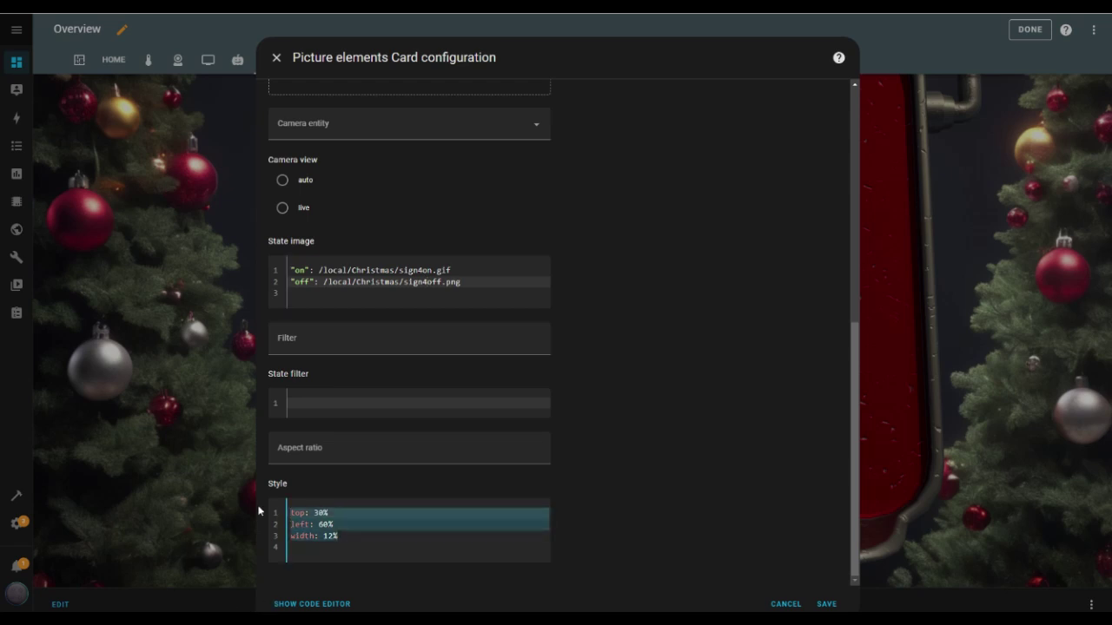
pyautogui.scroll(6, 633, 496)
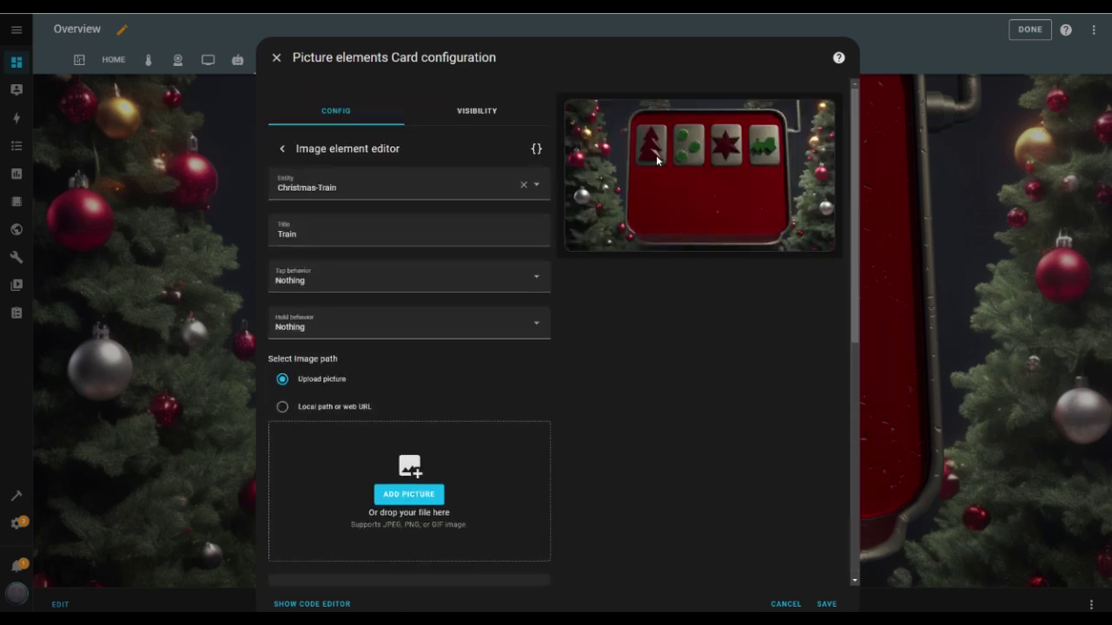
pyautogui.scroll(-8, 753, 296)
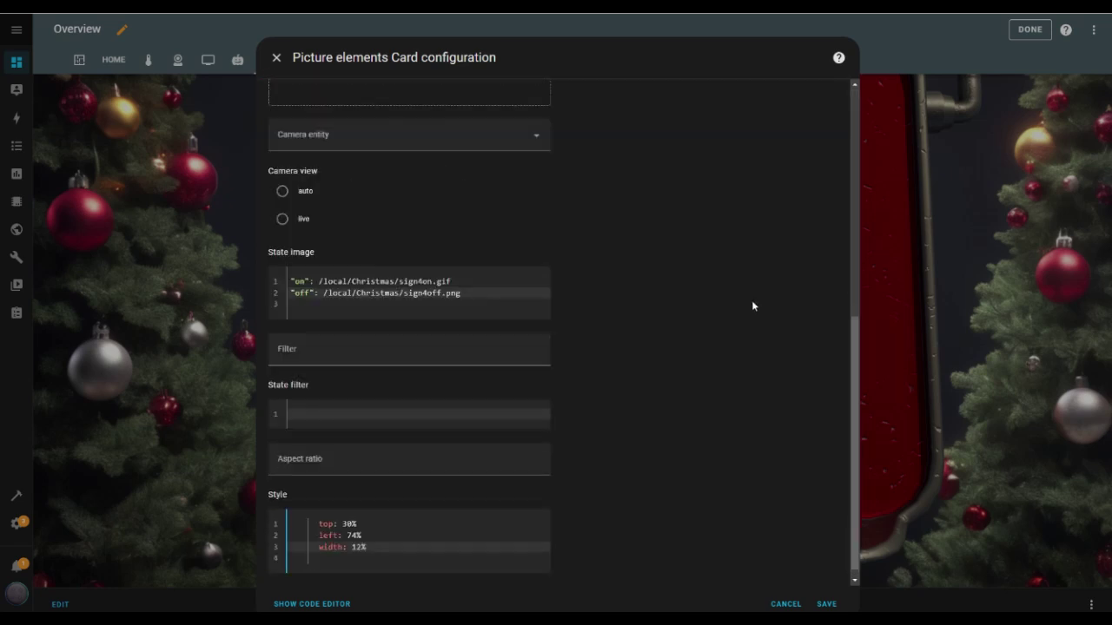
pyautogui.click(826, 603)
# Open the Christmas picture-elements card editor listing the six elements, blinker to Train.
pyautogui.scroll(2, 834, 473)
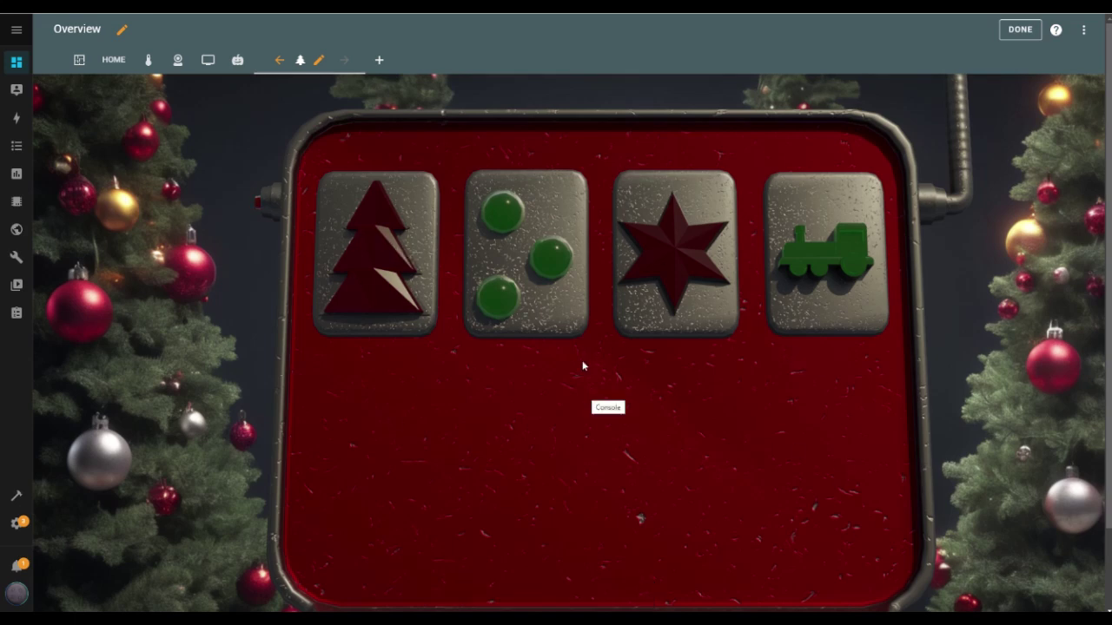
pyautogui.scroll(-2, 543, 359)
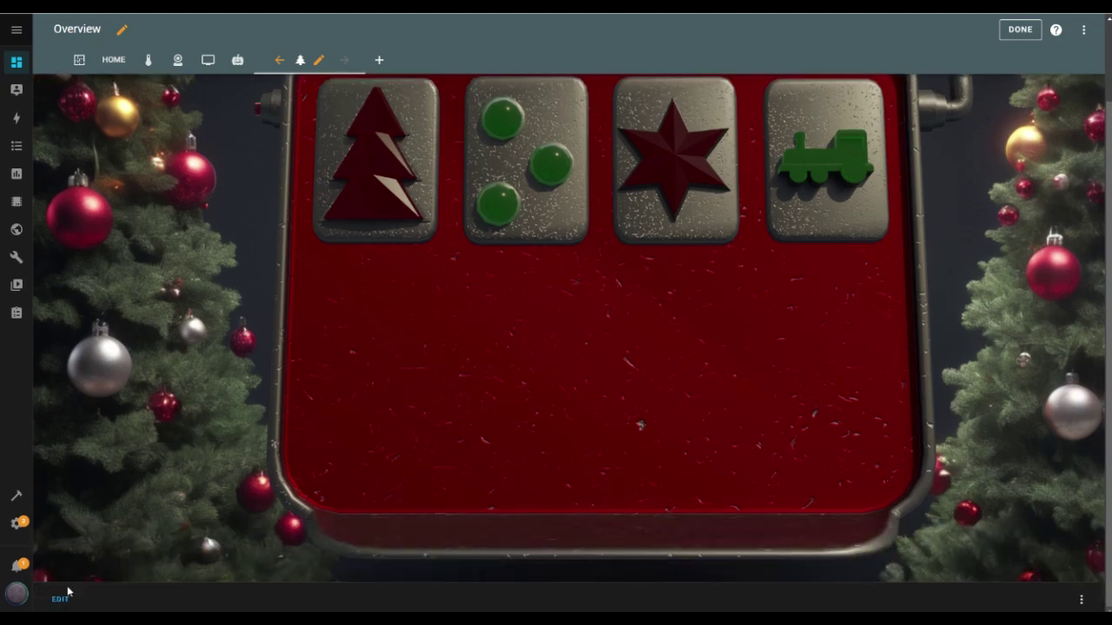
pyautogui.click(59, 601)
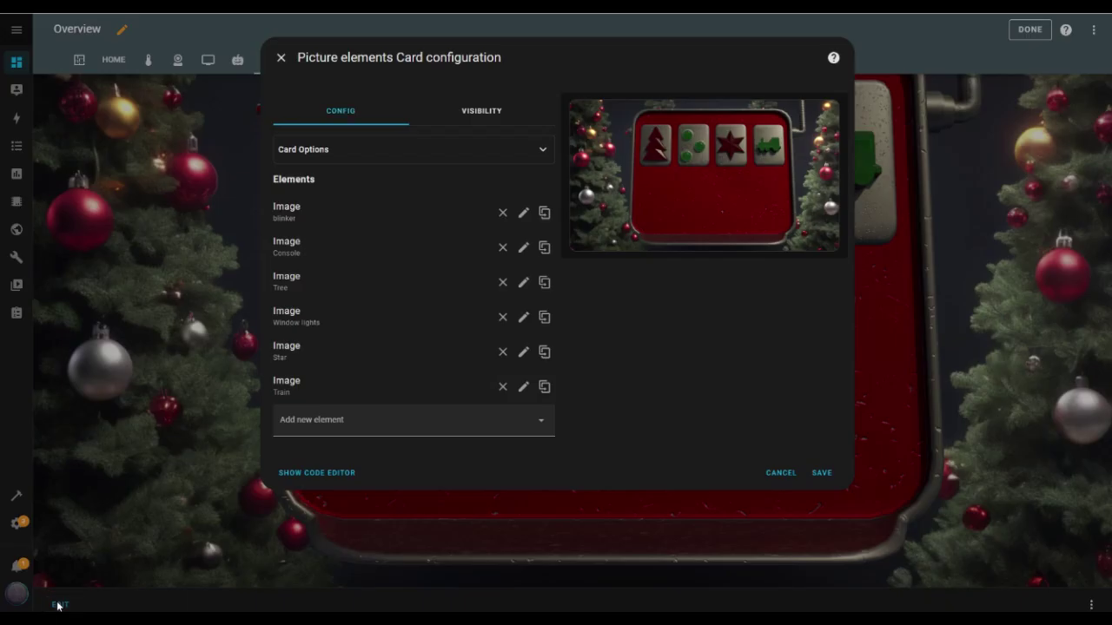
# Duplicate the Train element as Tree, linked to Christmas-Tree, with tap action Toggle.
pyautogui.click(544, 388)
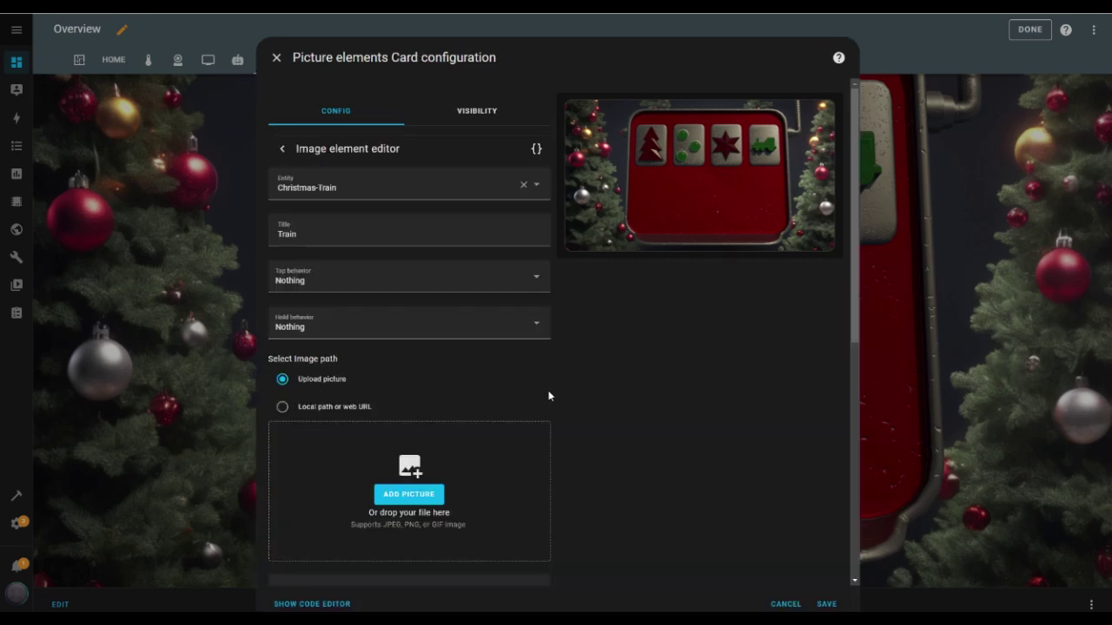
pyautogui.click(525, 186)
pyautogui.write('tree')
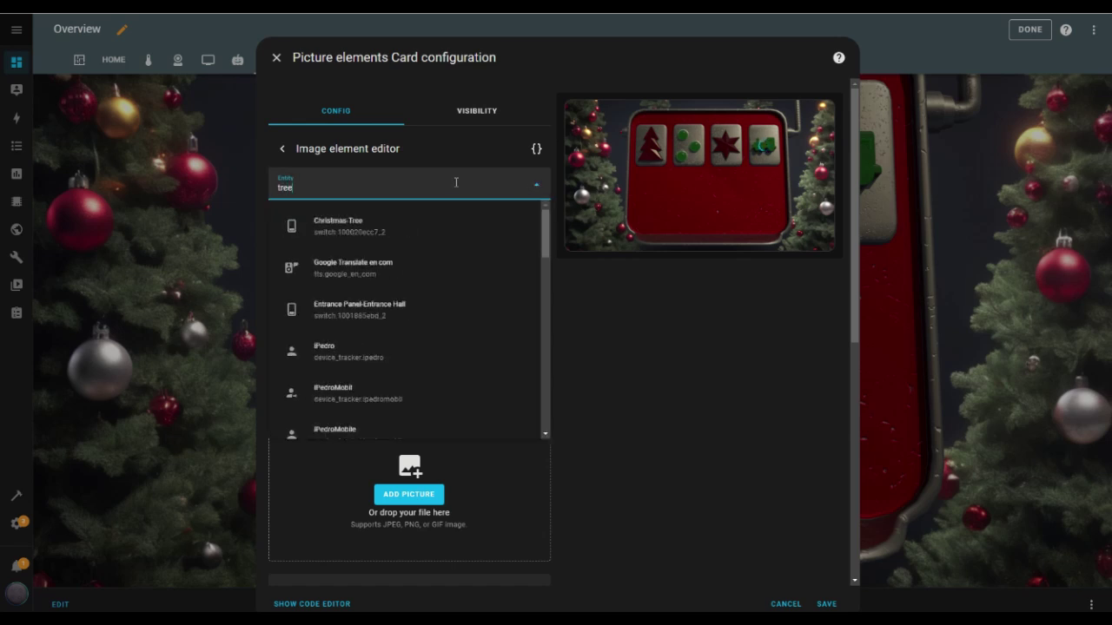
pyautogui.click(365, 224)
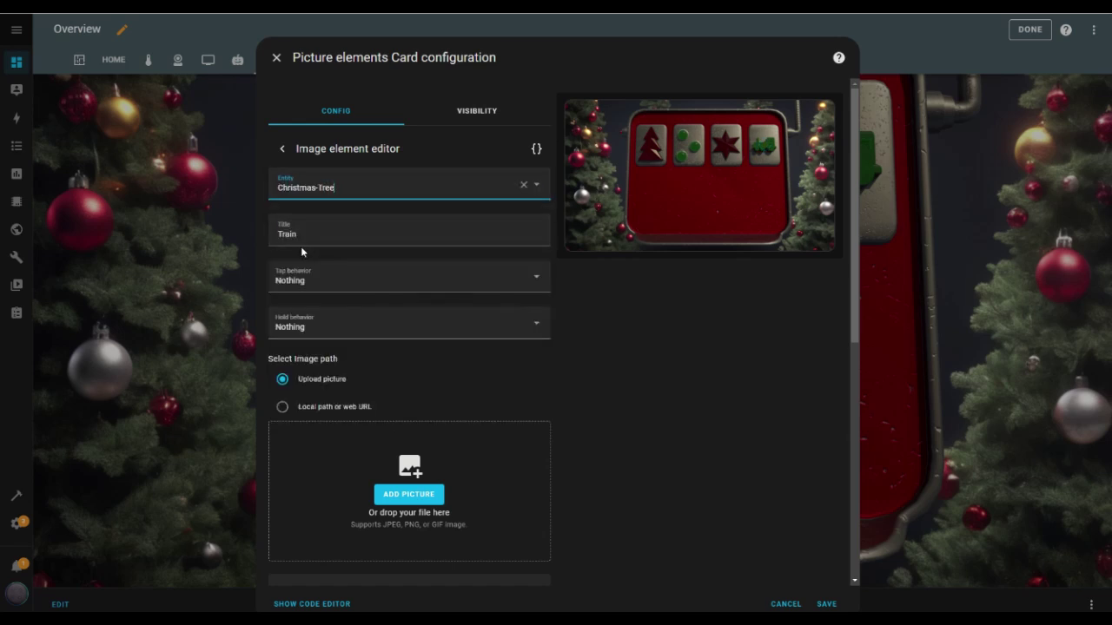
pyautogui.moveTo(300, 243); pyautogui.dragTo(275, 240)
pyautogui.write('Tree')
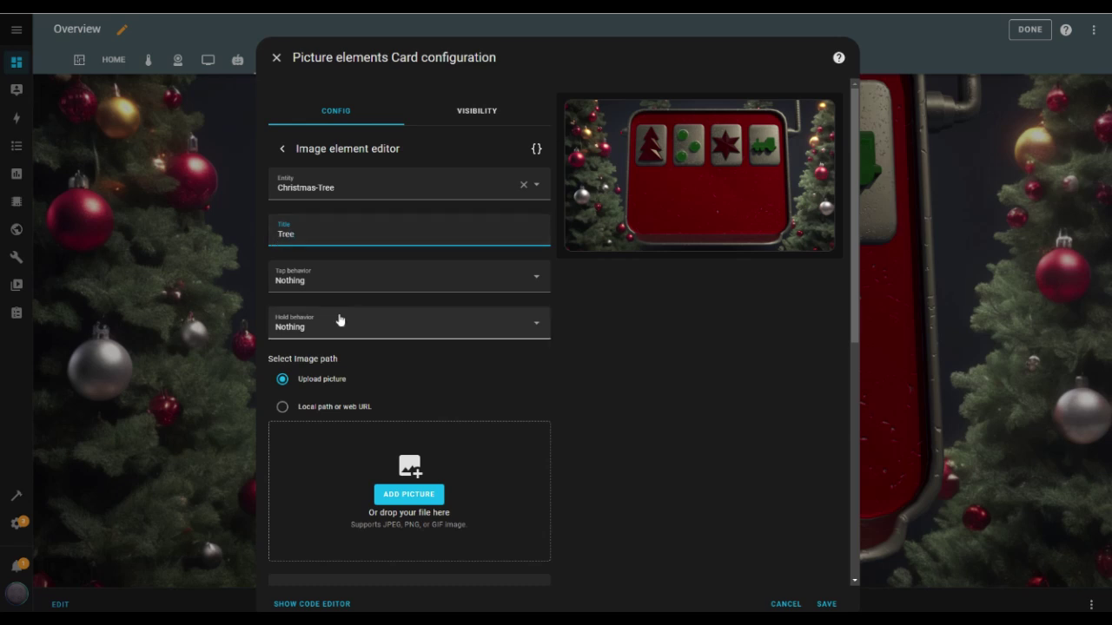
pyautogui.click(540, 292)
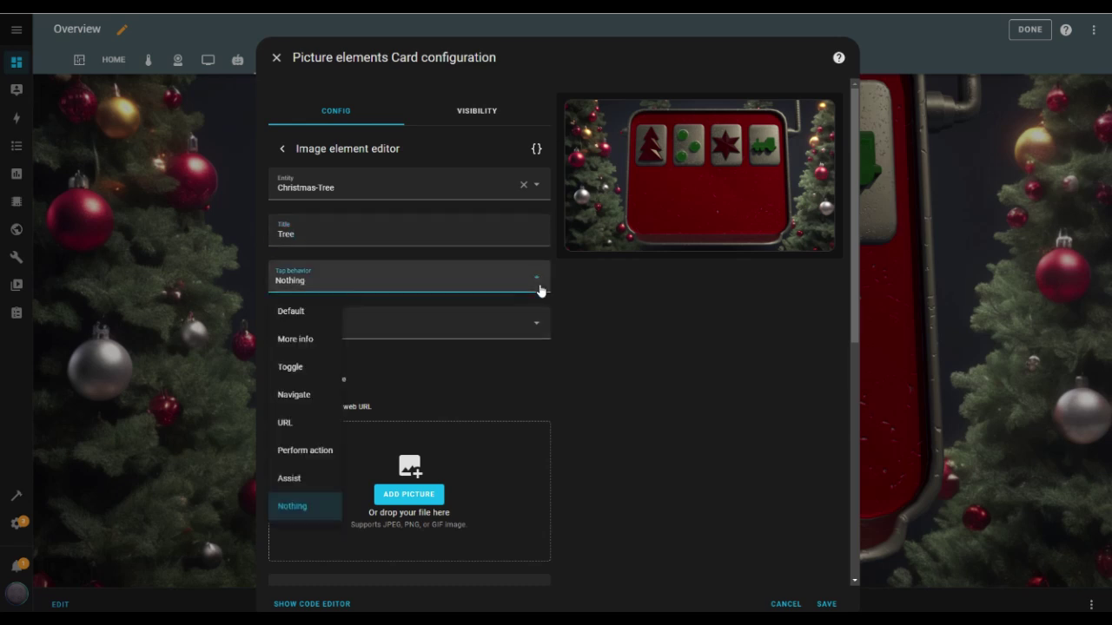
pyautogui.click(296, 368)
# Set its state images to b1on.gif and b1off.png and return to the element list.
pyautogui.scroll(-5, 578, 352)
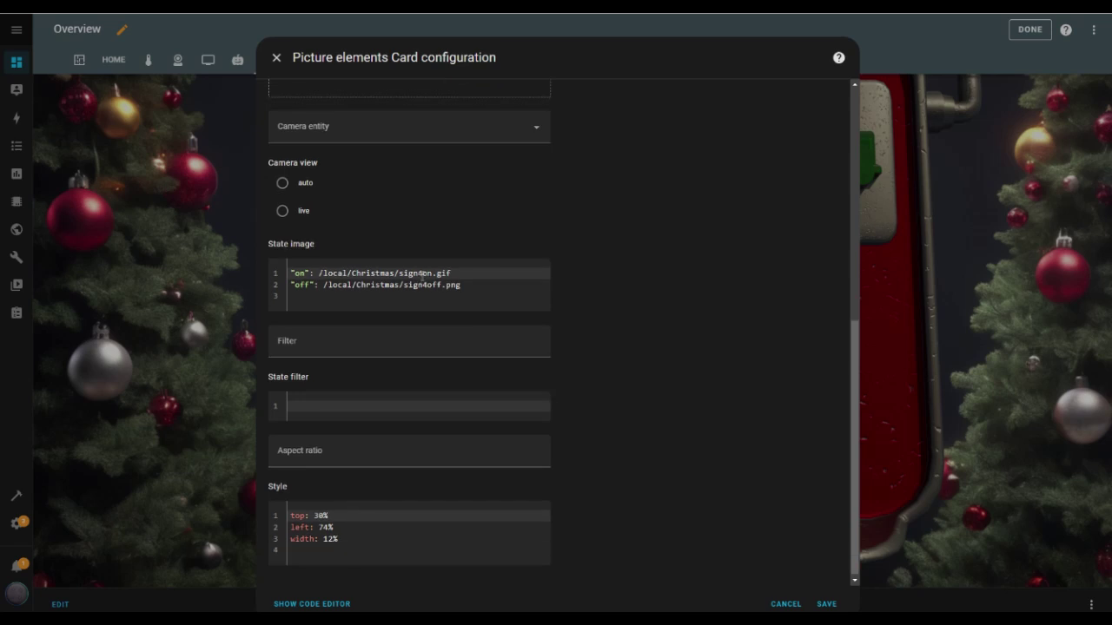
pyautogui.moveTo(422, 274); pyautogui.dragTo(398, 273)
pyautogui.write('si')
pyautogui.moveTo(427, 285); pyautogui.dragTo(404, 288)
pyautogui.write('b1')
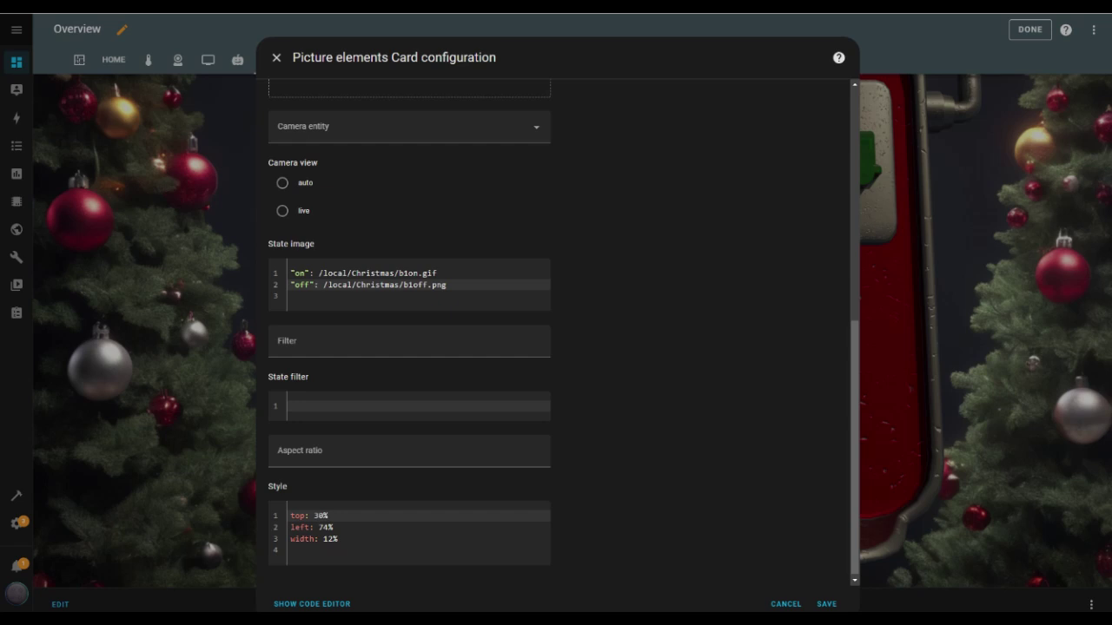
pyautogui.moveTo(290, 538); pyautogui.dragTo(289, 516)
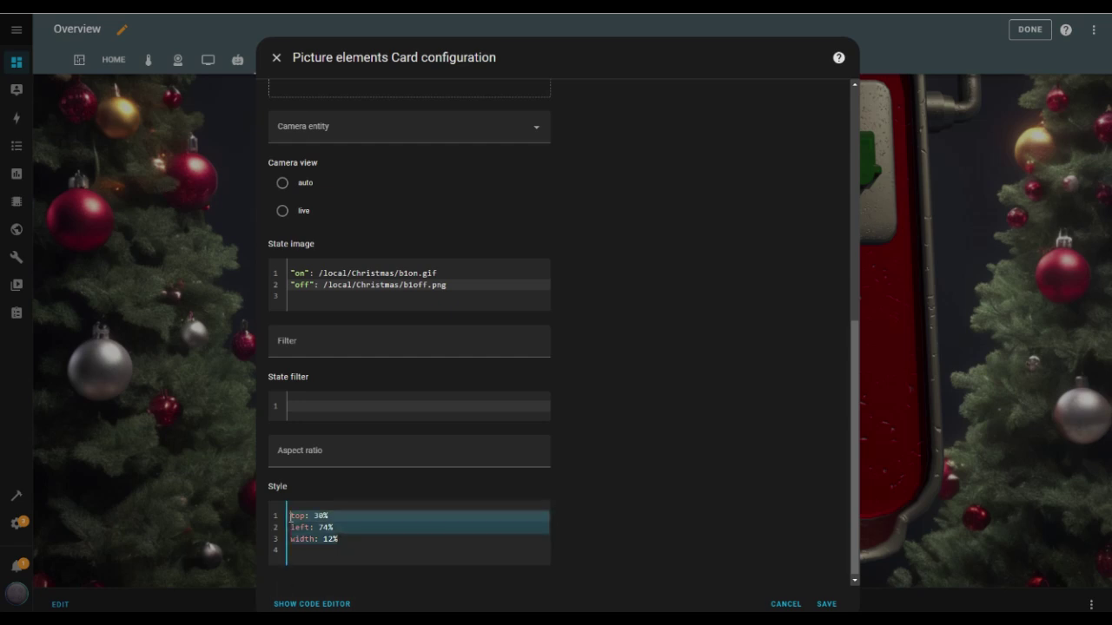
pyautogui.scroll(6, 735, 437)
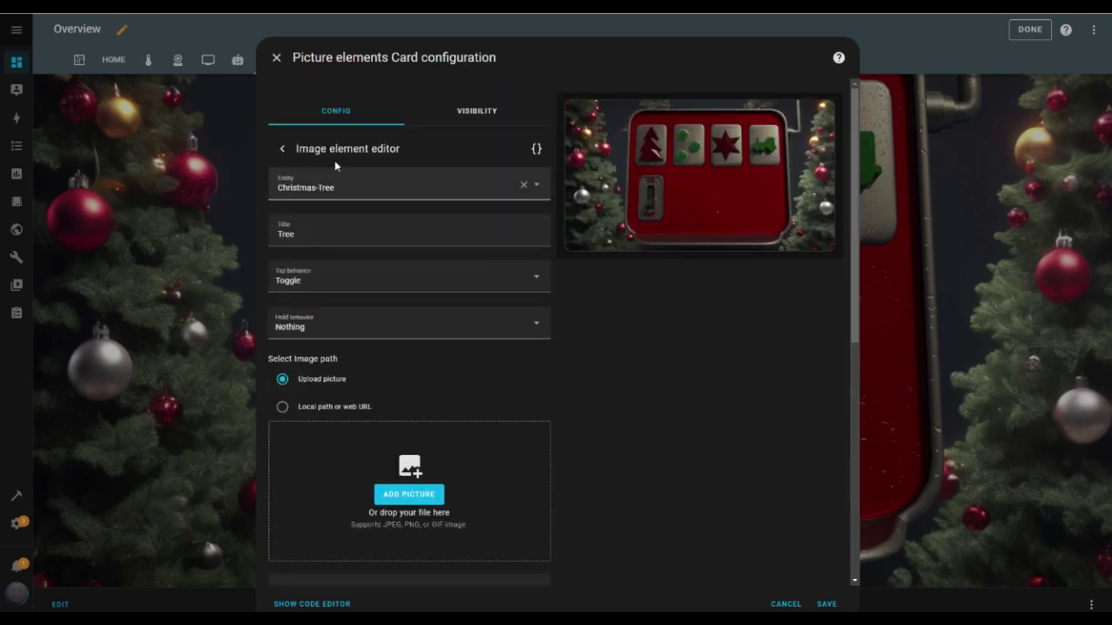
pyautogui.click(281, 149)
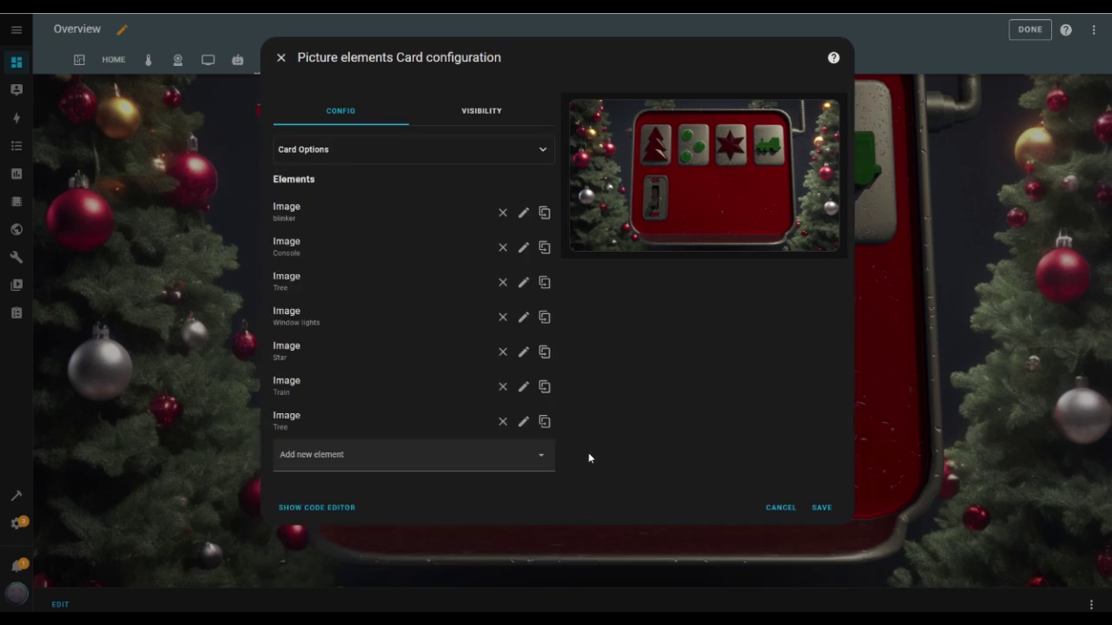
# Duplicate the Tree element as a Window-Left switch titled TWindow lights.
pyautogui.click(543, 422)
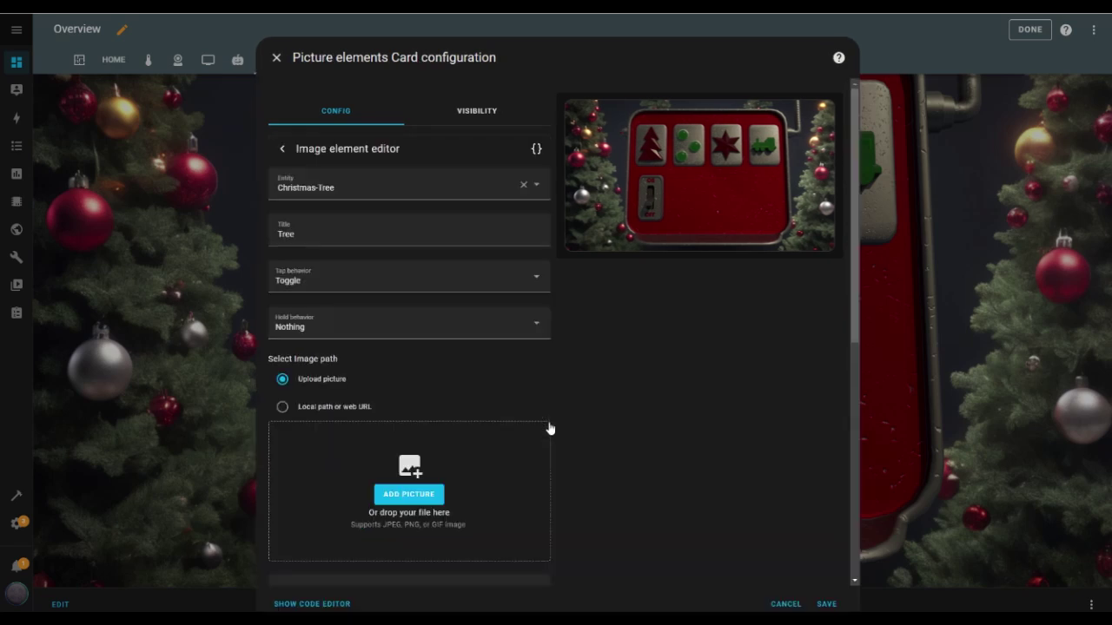
pyautogui.click(524, 186)
pyautogui.write('window')
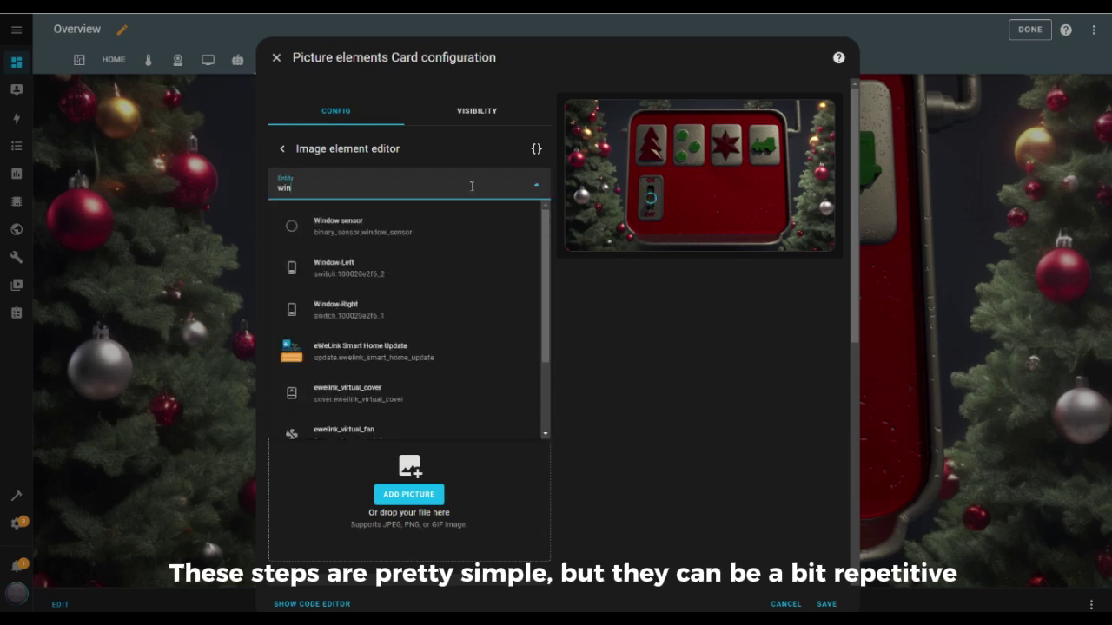
pyautogui.click(332, 281)
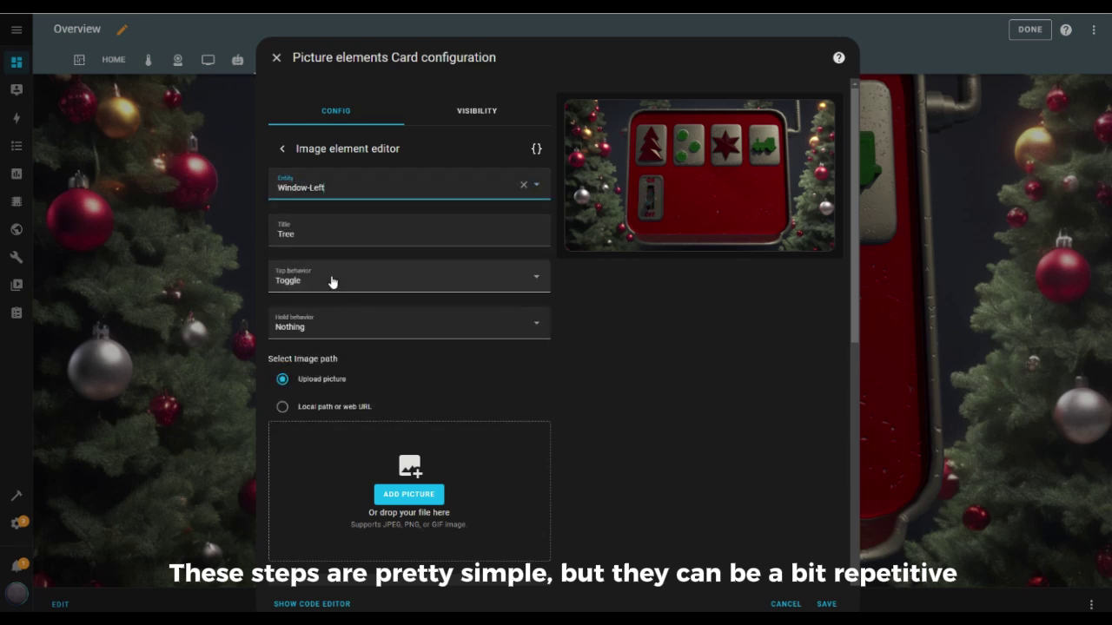
pyautogui.press('Tab')
pyautogui.write('Tw')
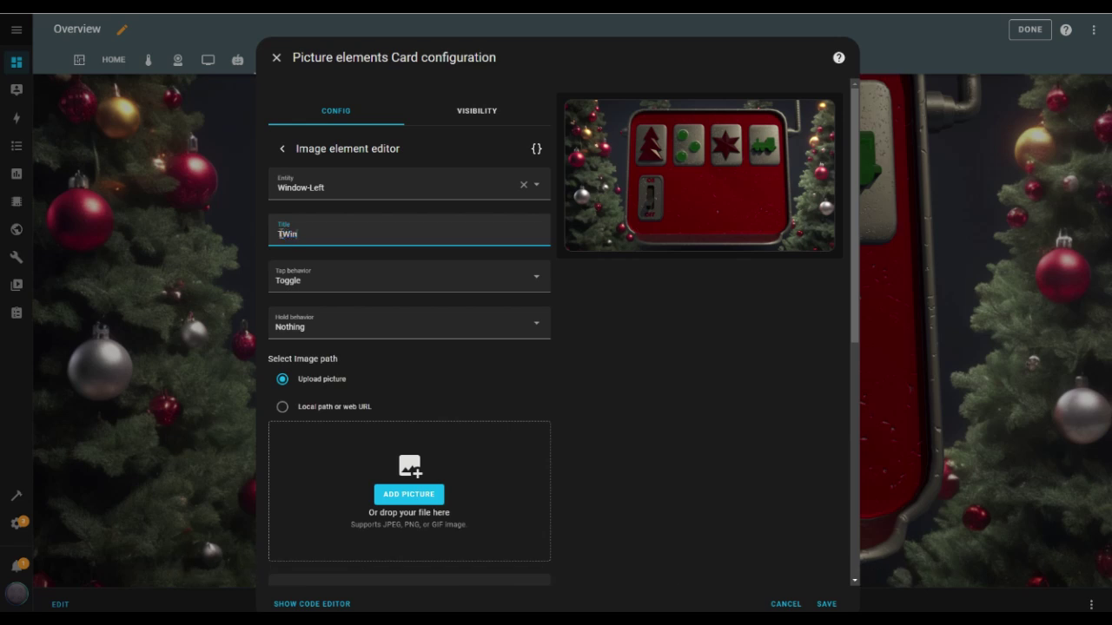
pyautogui.write('indow lights')
# Switch its state images to b2on.gif/b2off.png and shift its left position beside the first.
pyautogui.scroll(-5, 634, 351)
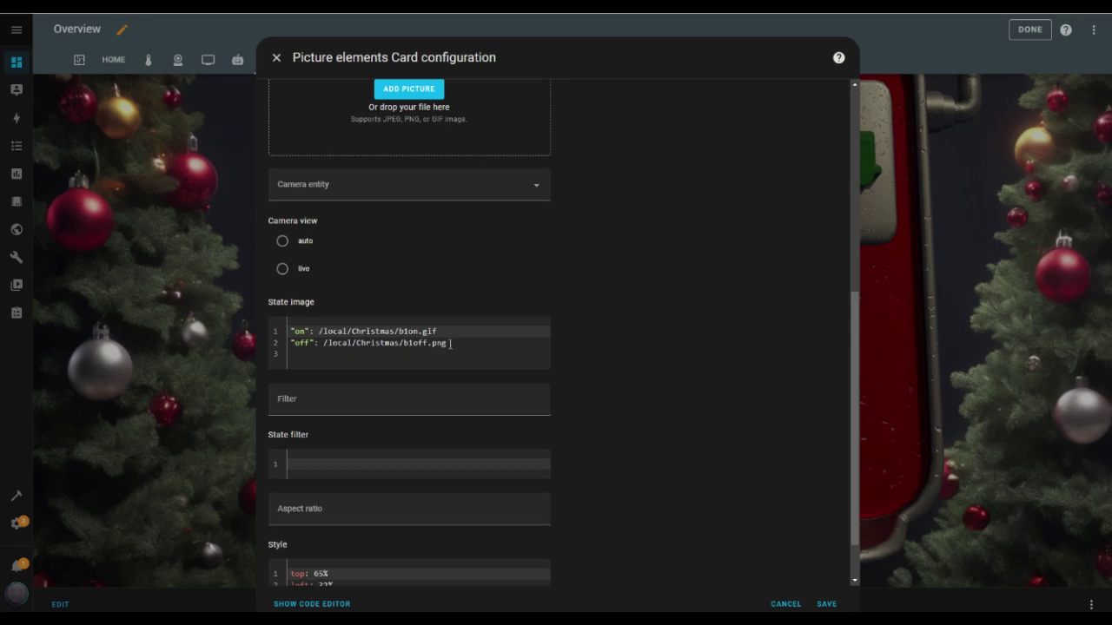
pyautogui.click(408, 331)
pyautogui.click(413, 344)
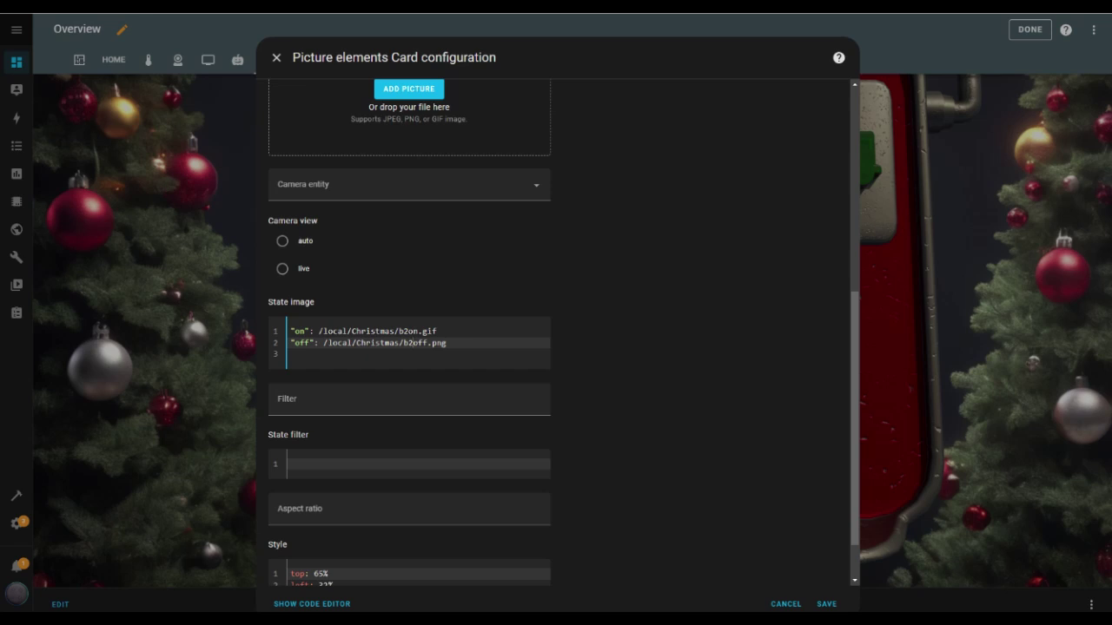
pyautogui.scroll(-1, 442, 494)
pyautogui.click(331, 524)
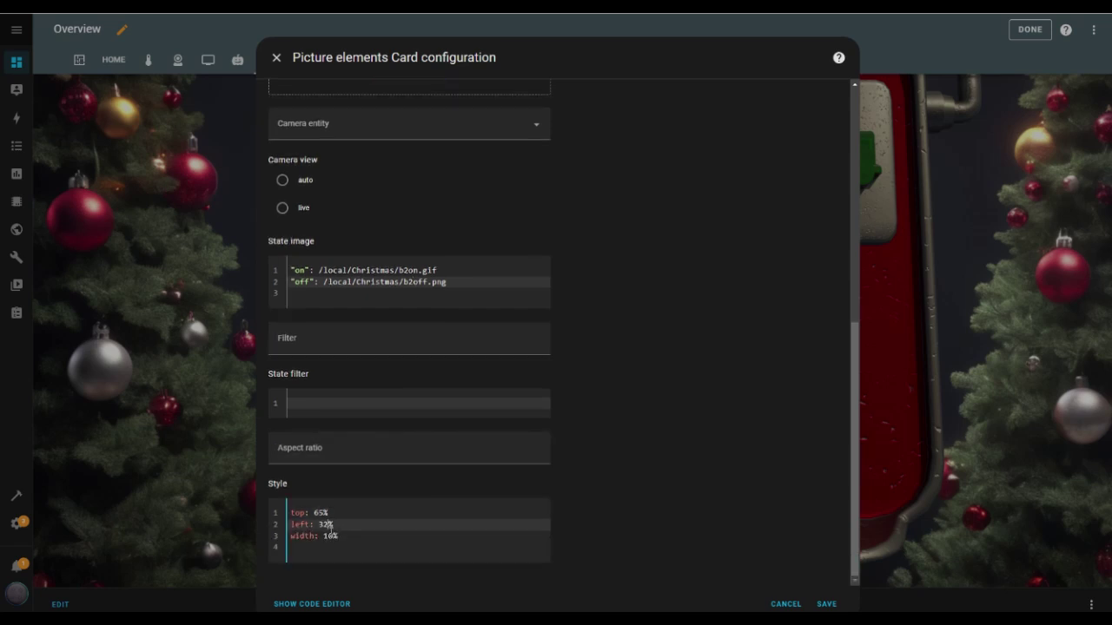
pyautogui.press('BackSpace')
pyautogui.press('BackSpace')
pyautogui.write('32.5')
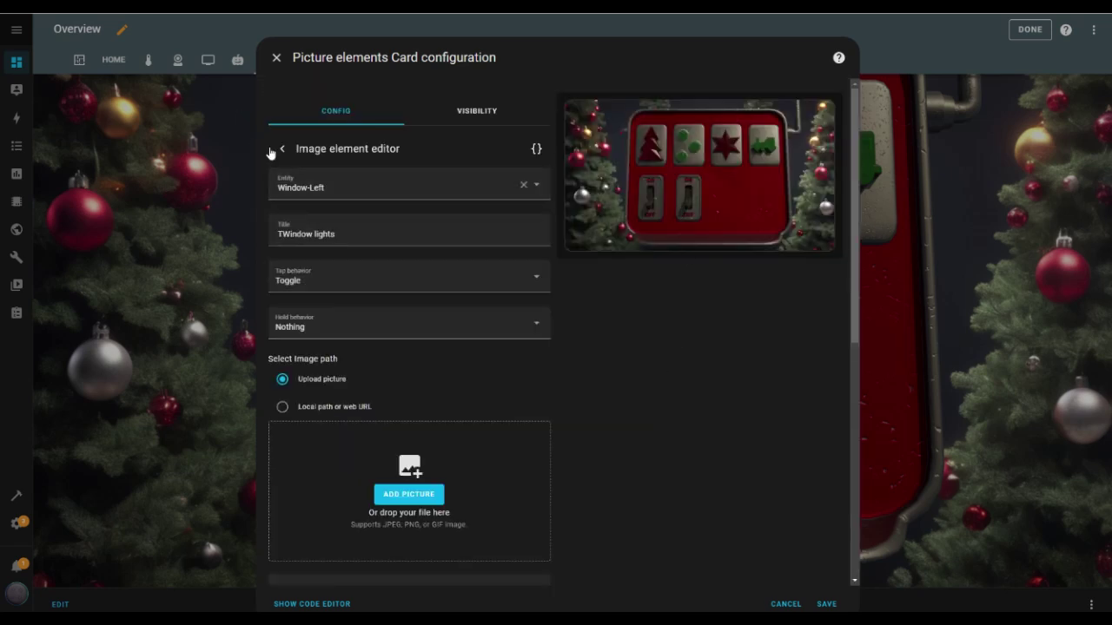
# Duplicate the TWindow lights element as a Console-Star switch titled Star.
pyautogui.click(282, 148)
pyautogui.click(541, 460)
pyautogui.scroll(-3, 577, 438)
pyautogui.scroll(3, 578, 426)
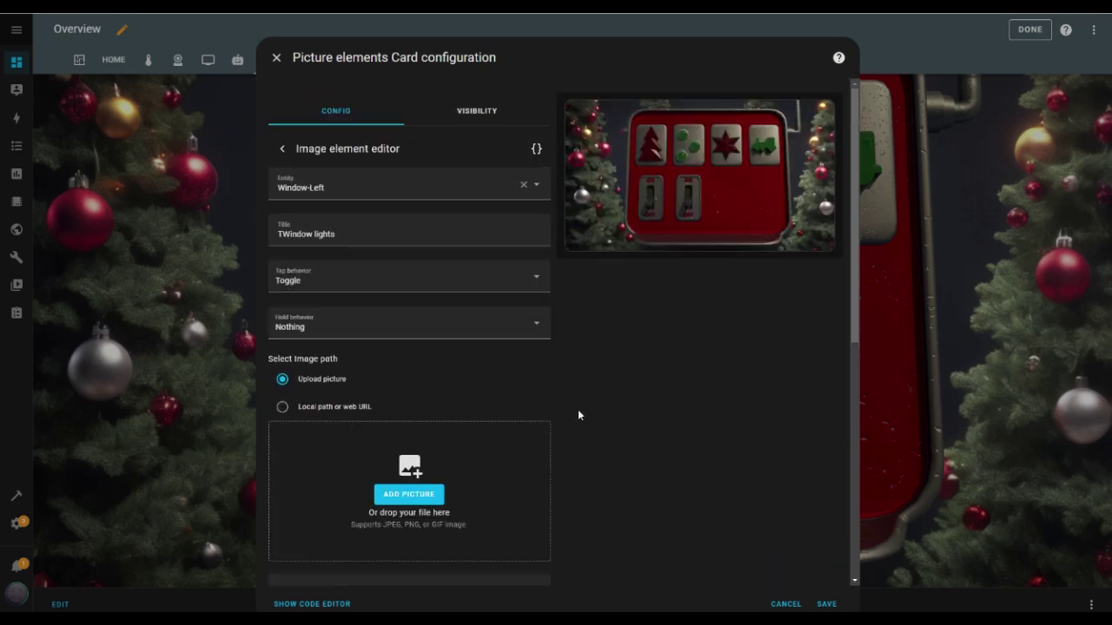
pyautogui.click(500, 181)
pyautogui.hotkey('ctrl', 'a')
pyautogui.press('BackSpace')
pyautogui.write('s')
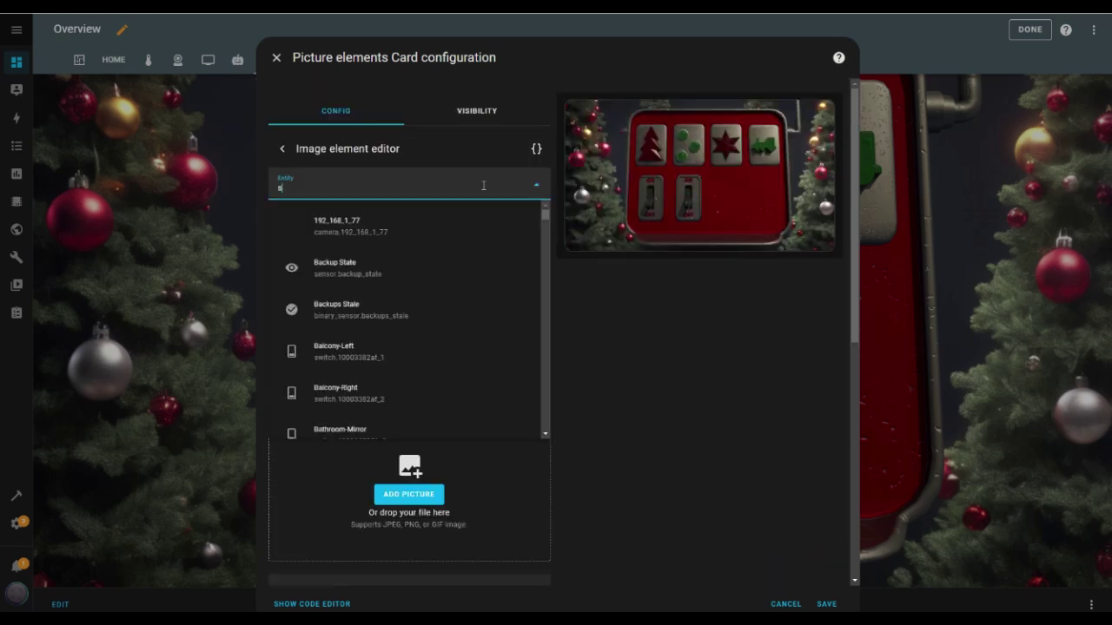
pyautogui.write('tar')
pyautogui.click(365, 221)
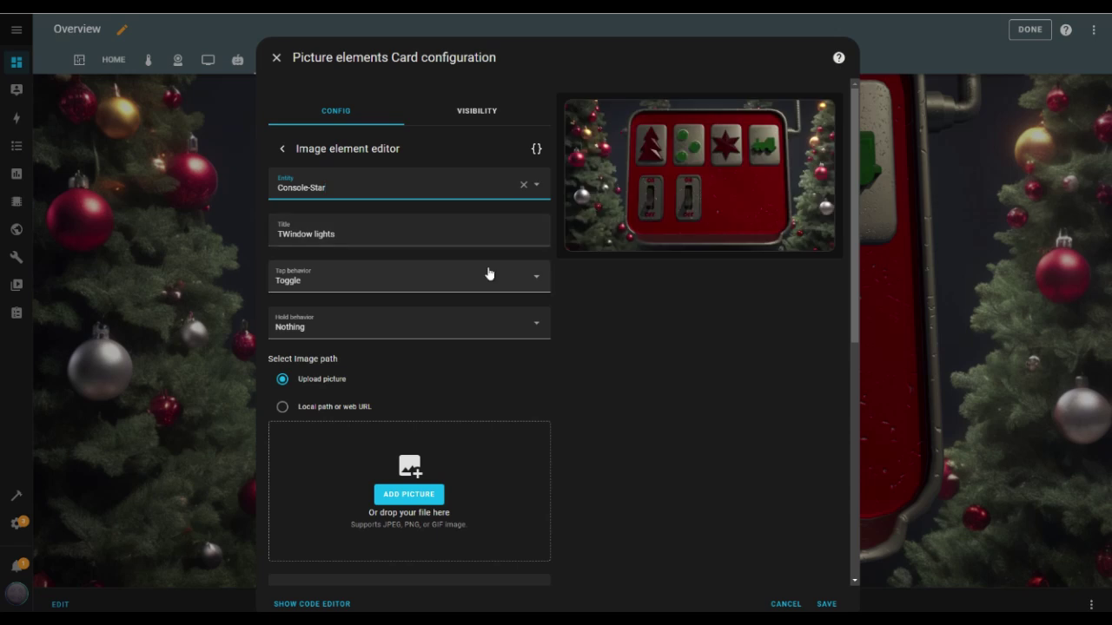
pyautogui.click(344, 233)
pyautogui.moveTo(344, 232); pyautogui.dragTo(279, 234)
pyautogui.write('Star')
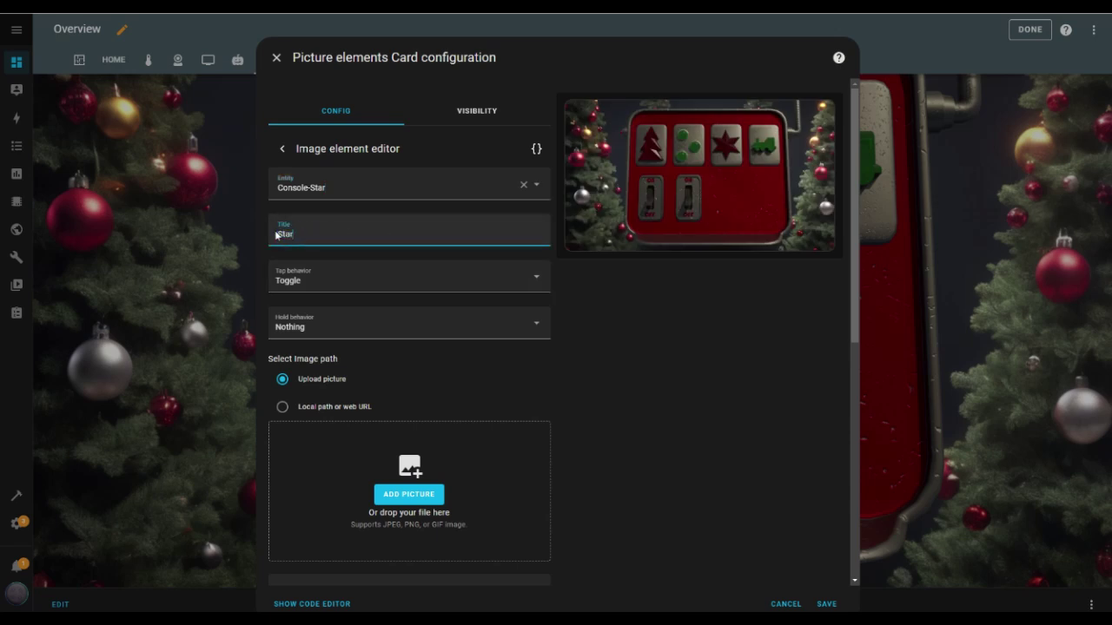
# Change its state images to b3on.gif/b3off.png and move it to left 60%.
pyautogui.scroll(-1, 613, 353)
pyautogui.scroll(-1, 609, 361)
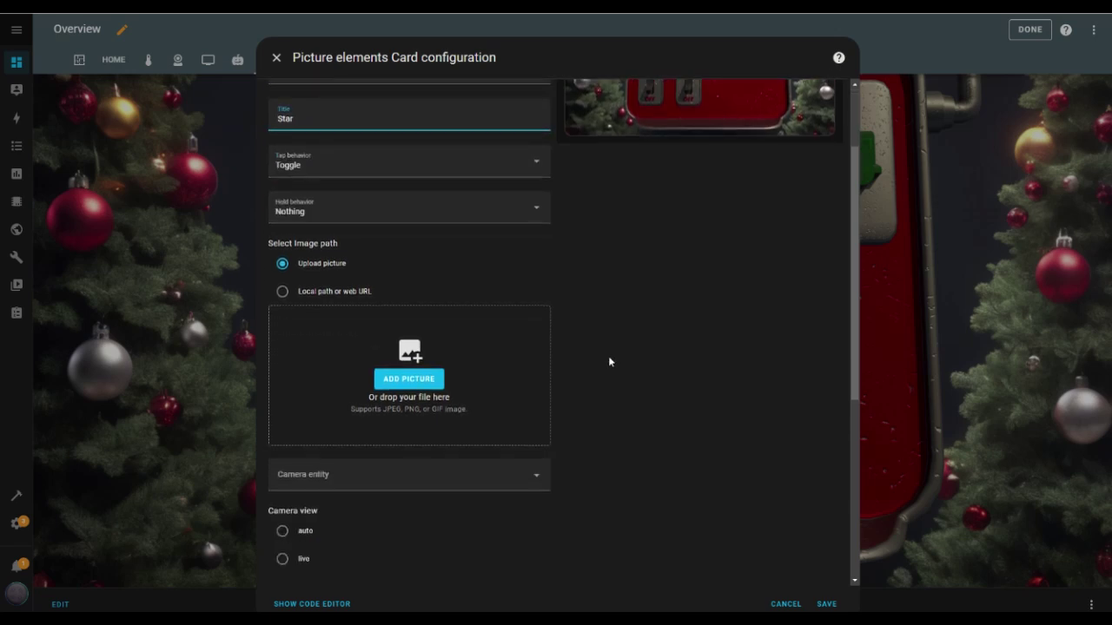
pyautogui.scroll(-5, 575, 249)
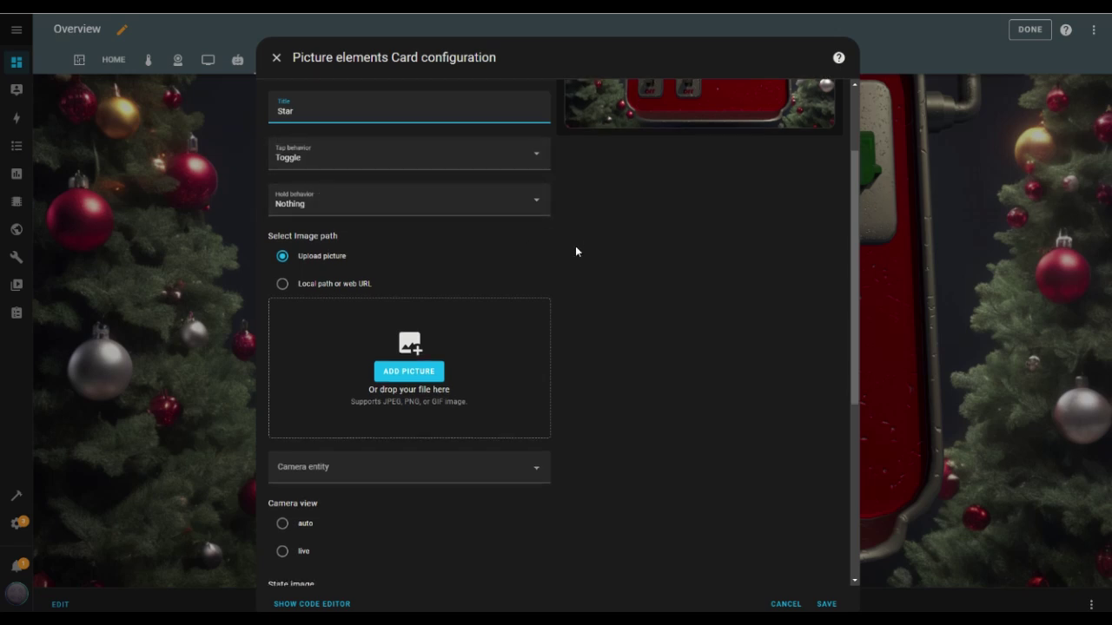
pyautogui.click(409, 330)
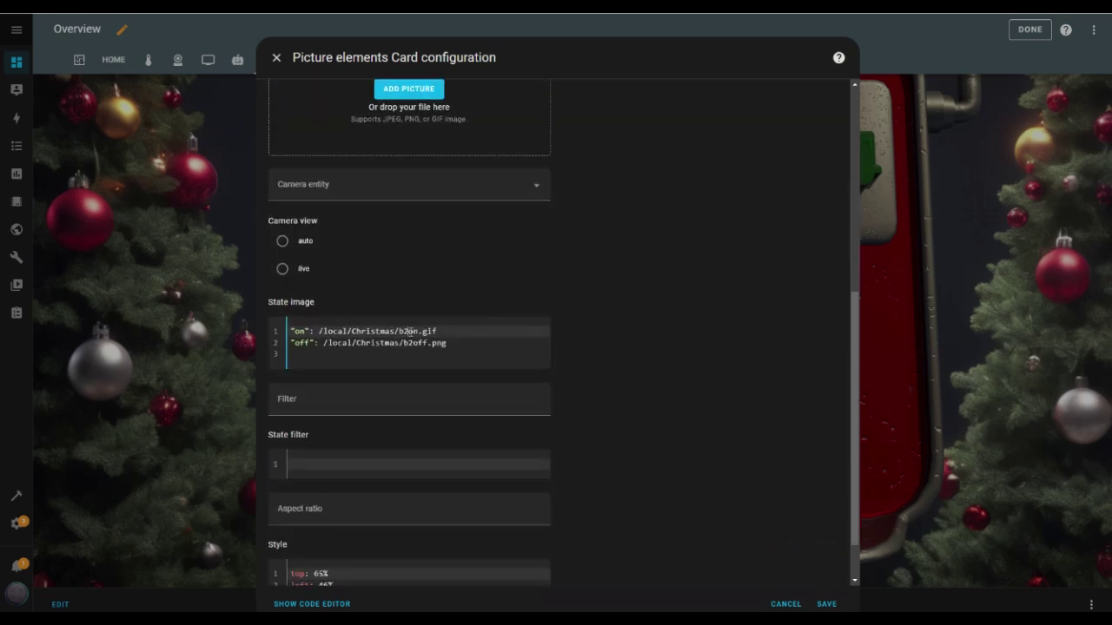
pyautogui.click(415, 344)
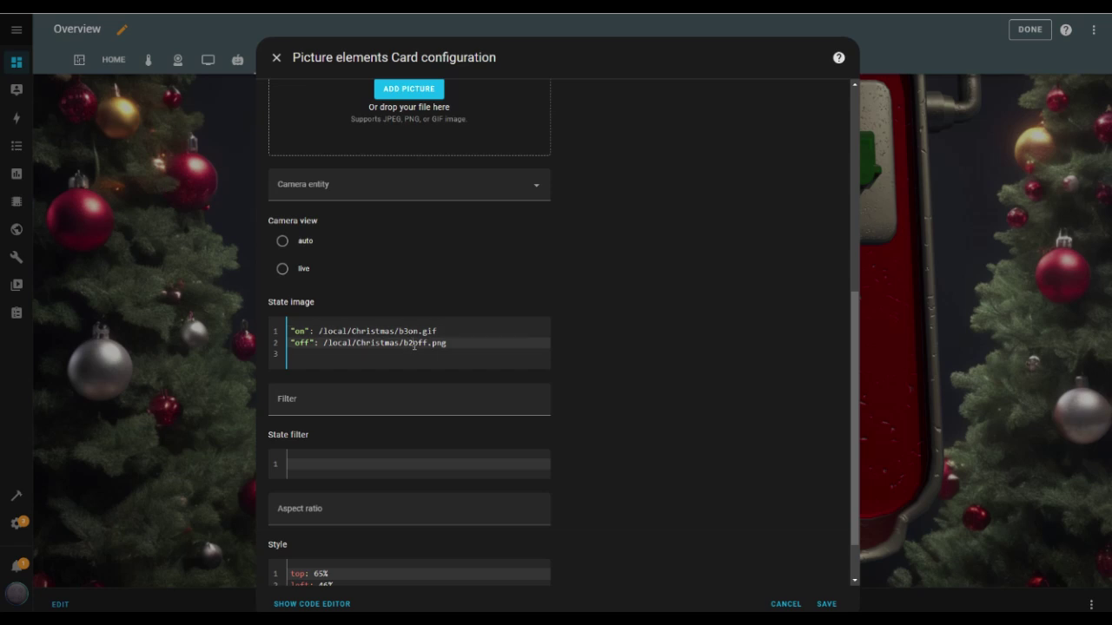
pyautogui.scroll(-1, 443, 389)
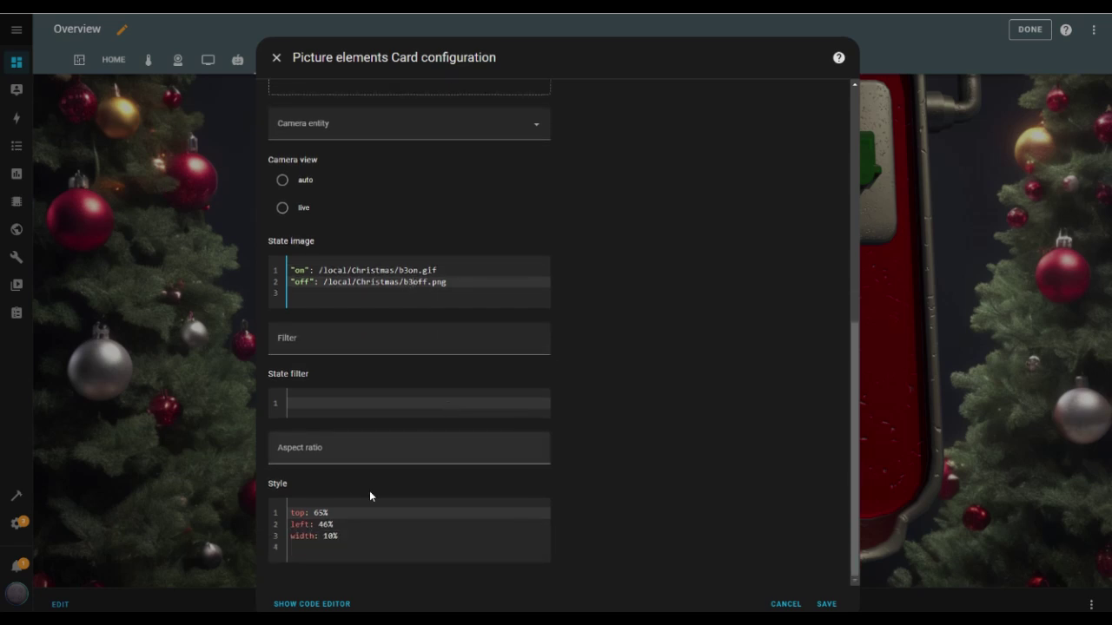
pyautogui.click(328, 525)
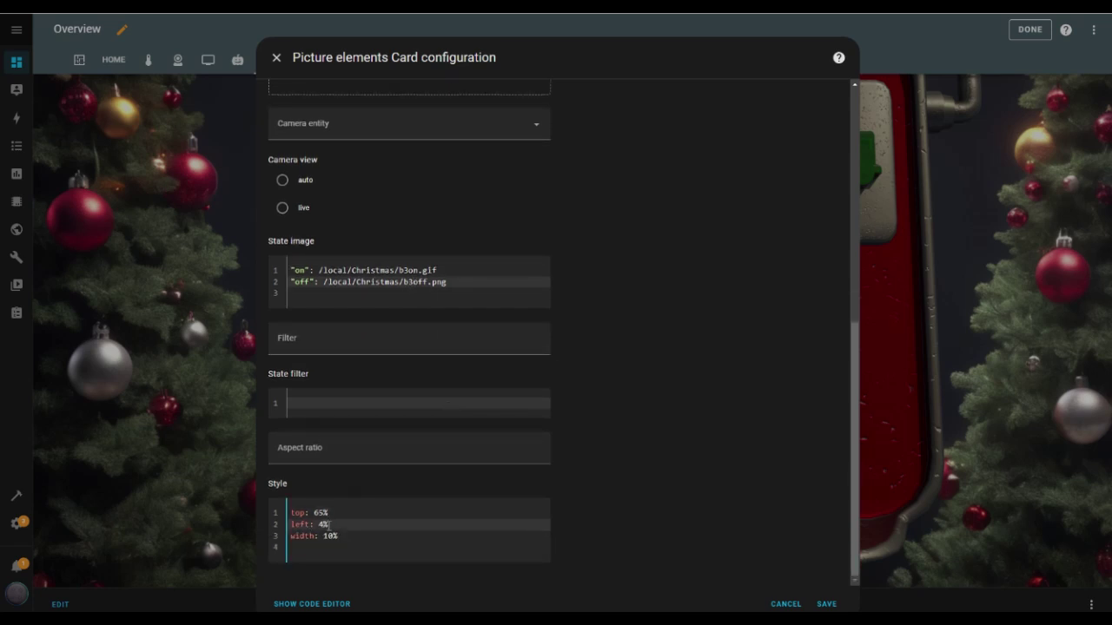
pyautogui.press('BackSpace')
pyautogui.write('5')
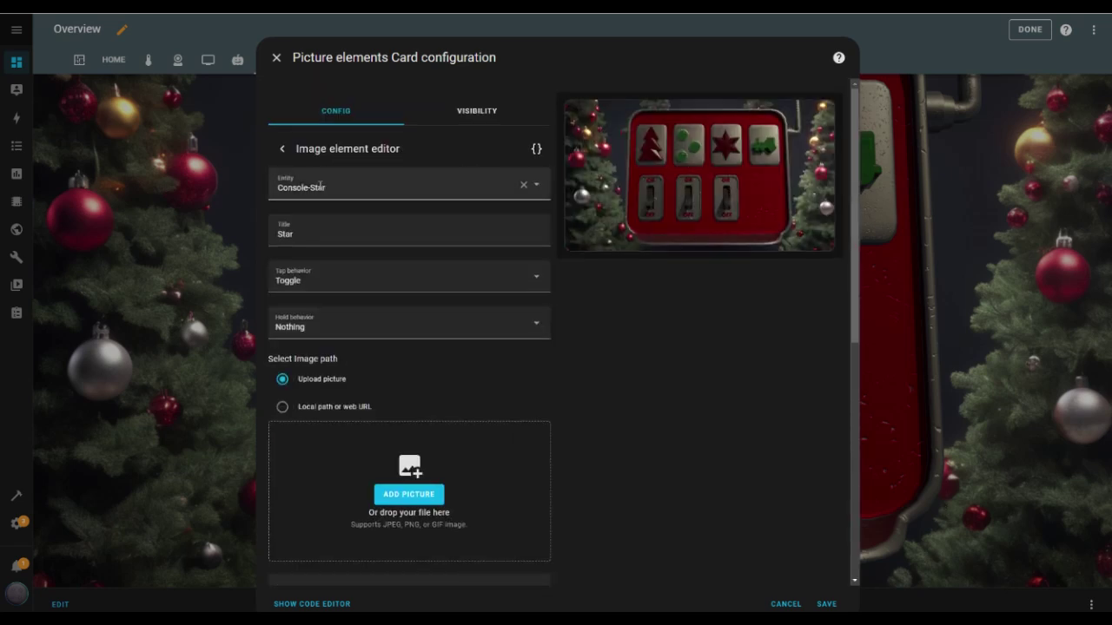
# Duplicate the Star switch as a Christmas Train switch titled Train.
pyautogui.click(282, 150)
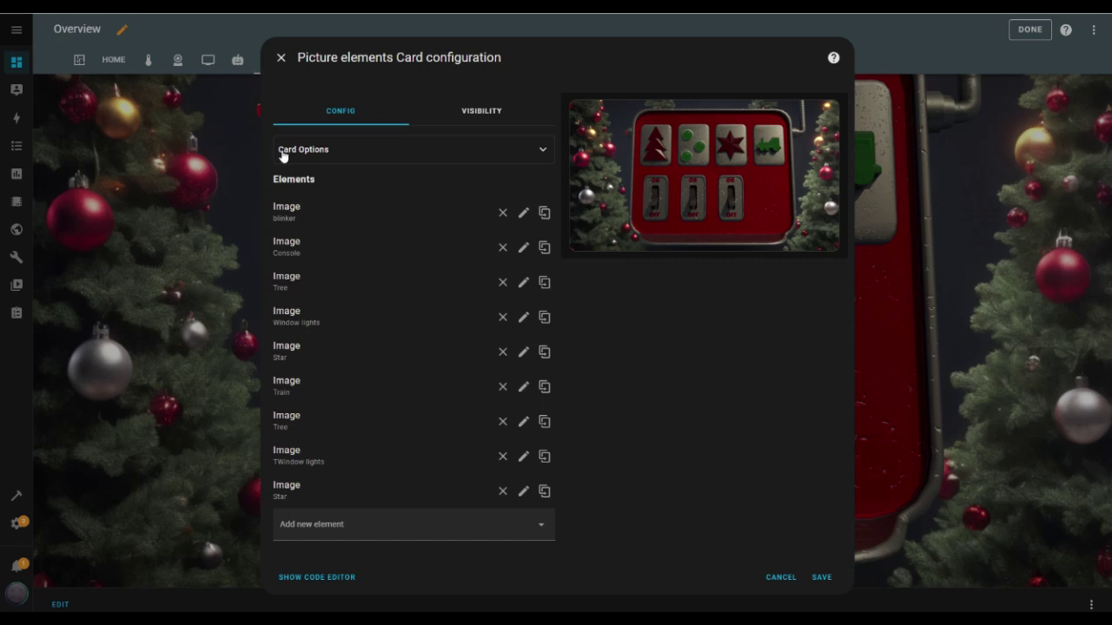
pyautogui.click(544, 492)
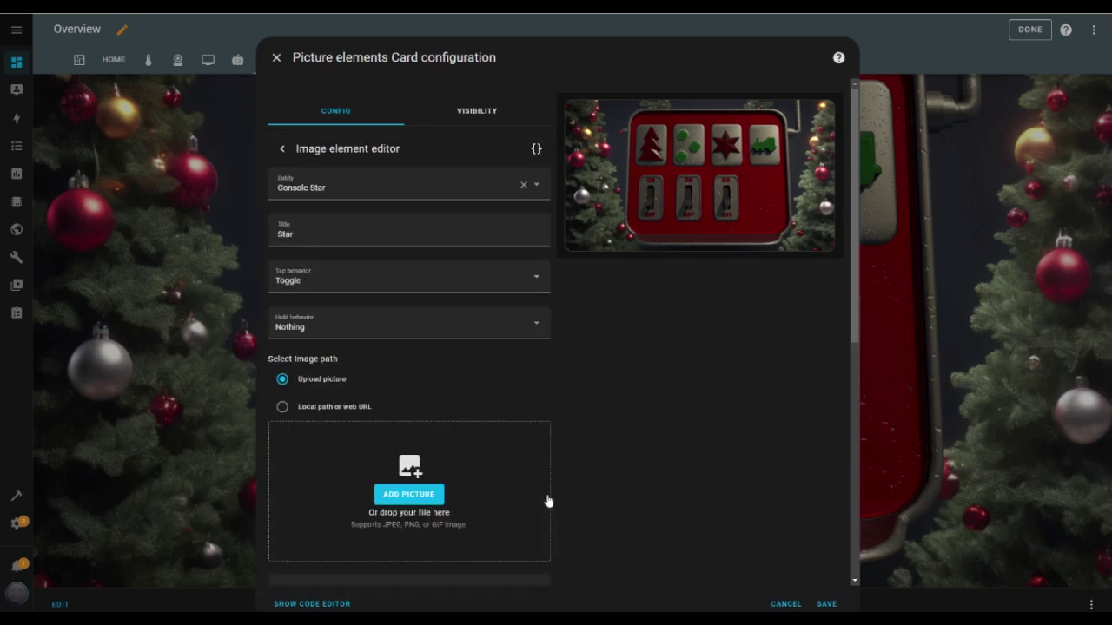
pyautogui.click(523, 184)
pyautogui.click(453, 187)
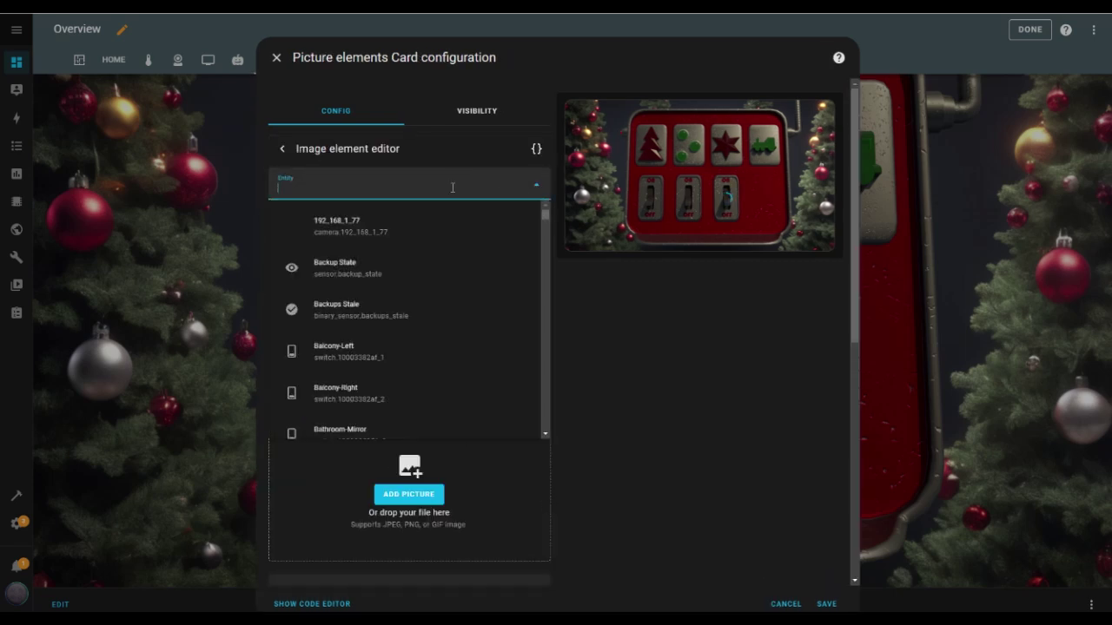
pyautogui.write('train')
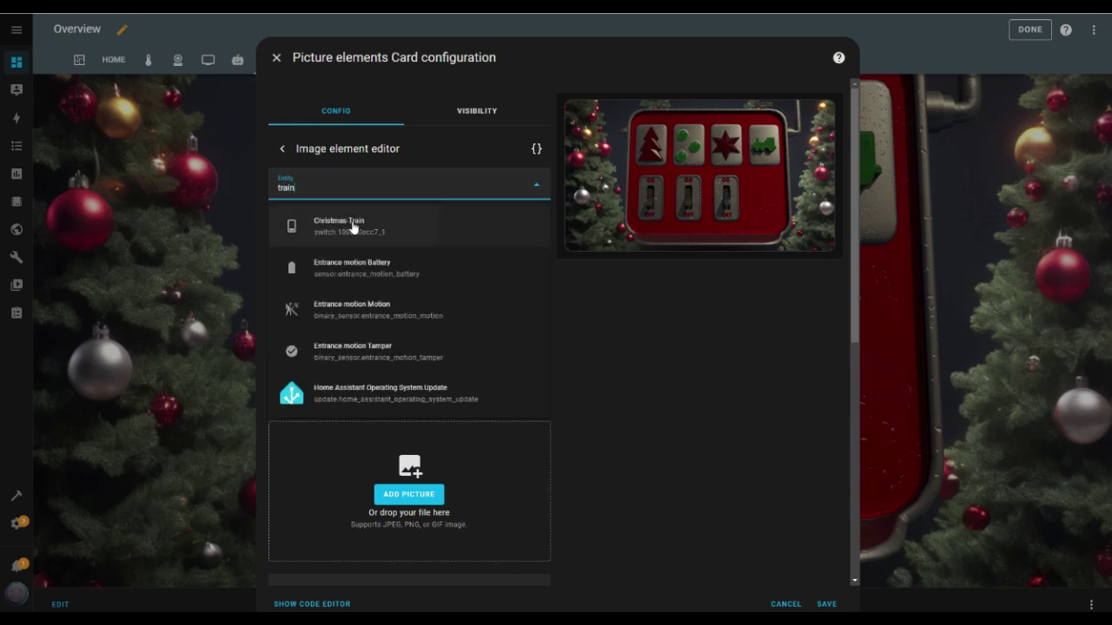
pyautogui.click(353, 228)
pyautogui.moveTo(300, 232); pyautogui.dragTo(278, 231)
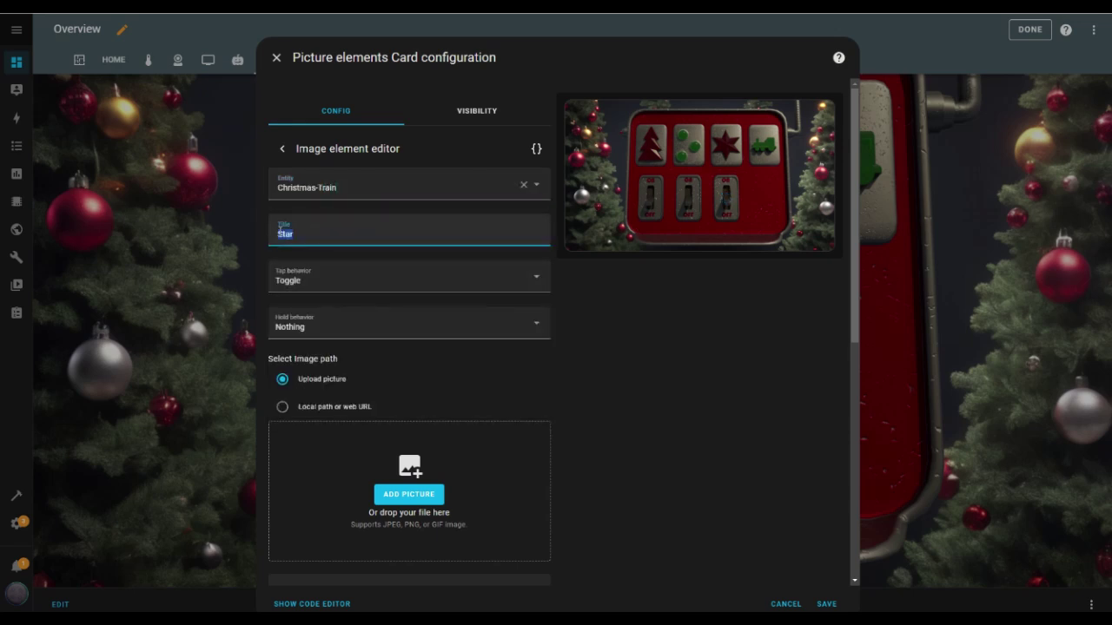
pyautogui.write('Train')
# Change its state images to b4on.gif/b4off.png and set left to 74%.
pyautogui.scroll(-5, 594, 353)
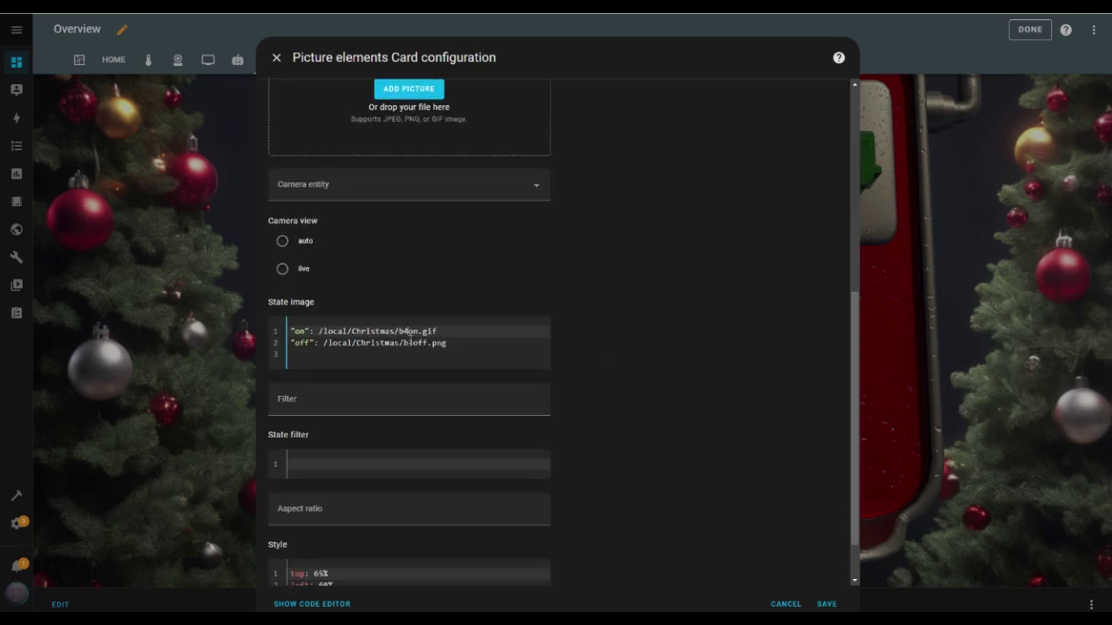
pyautogui.click(414, 344)
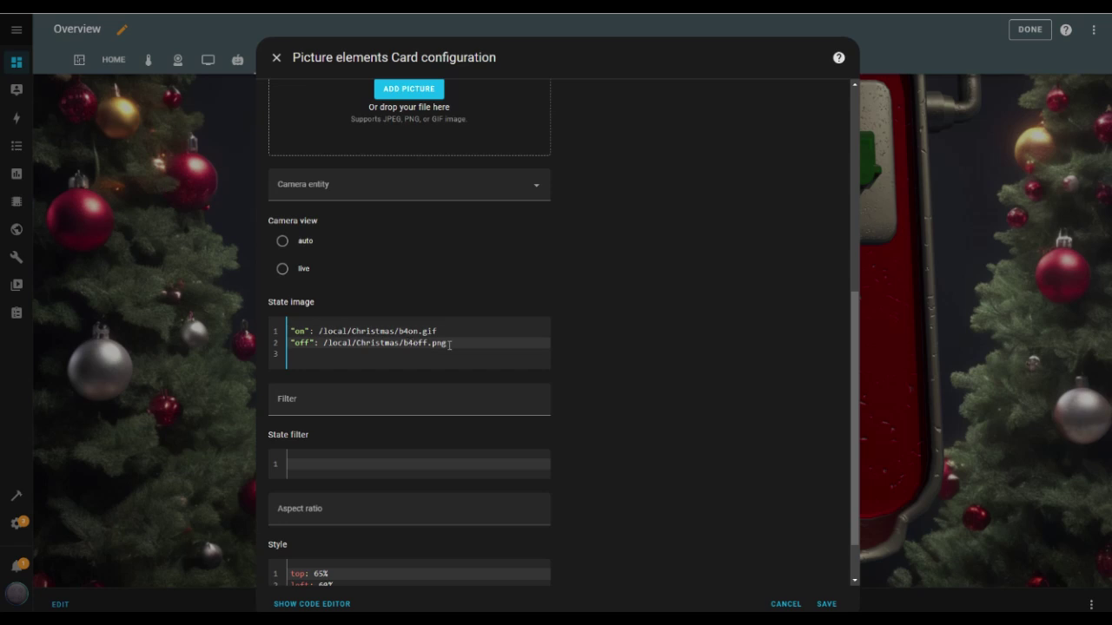
pyautogui.scroll(-1, 450, 375)
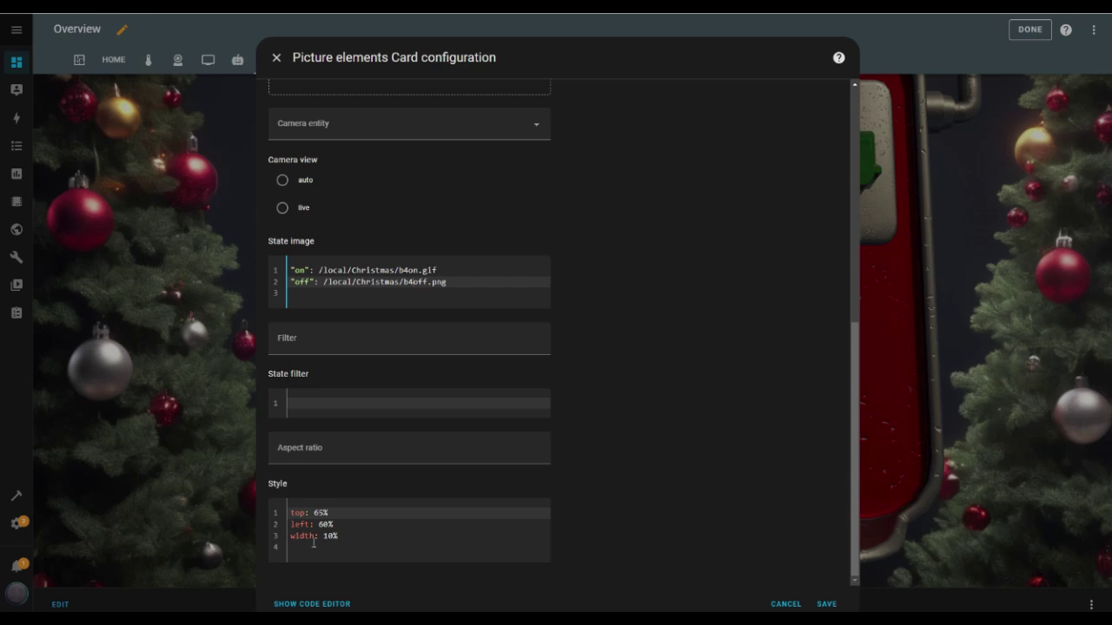
pyautogui.click(331, 522)
pyautogui.press('BackSpace')
pyautogui.press('BackSpace')
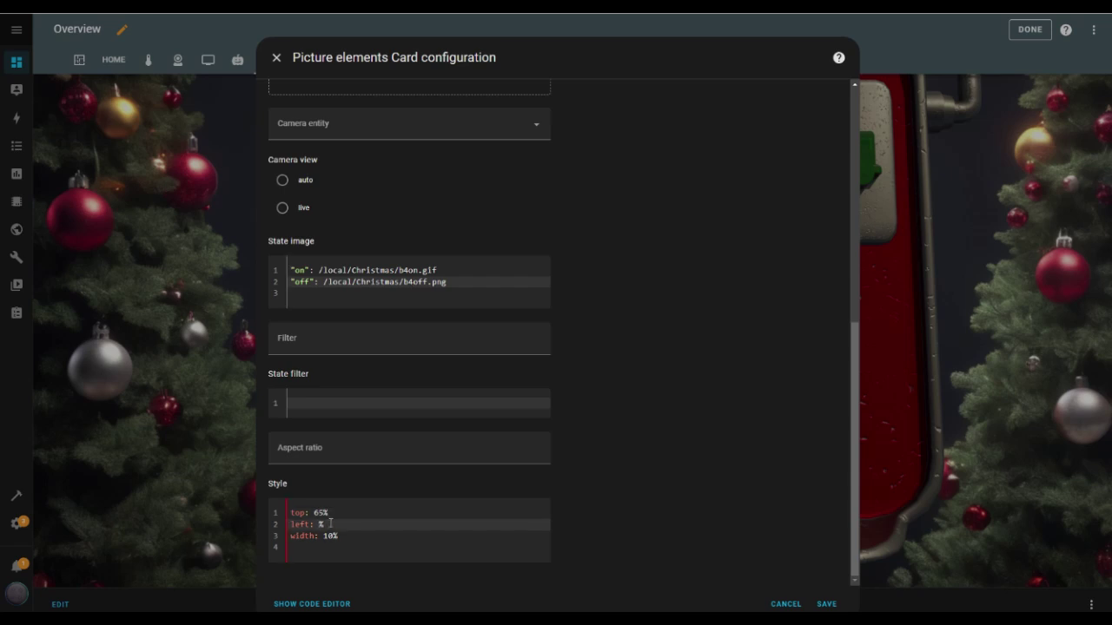
pyautogui.write('74')
pyautogui.scroll(5, 565, 478)
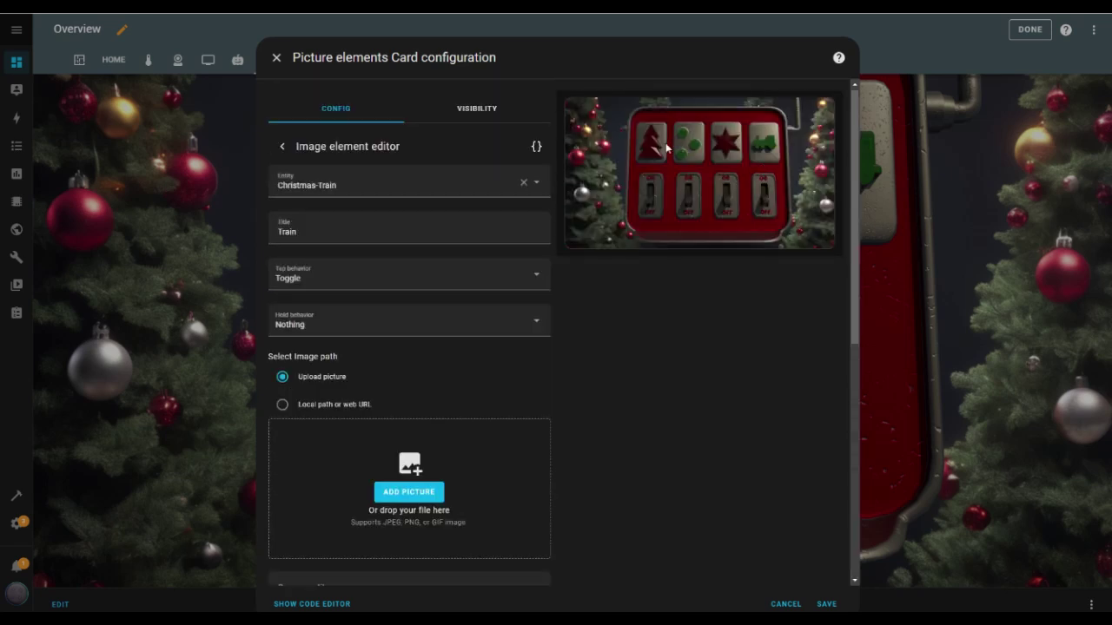
pyautogui.scroll(-2, 754, 497)
# Save the card, finish dashboard editing, and switch on the Tree toggle.
pyautogui.click(825, 604)
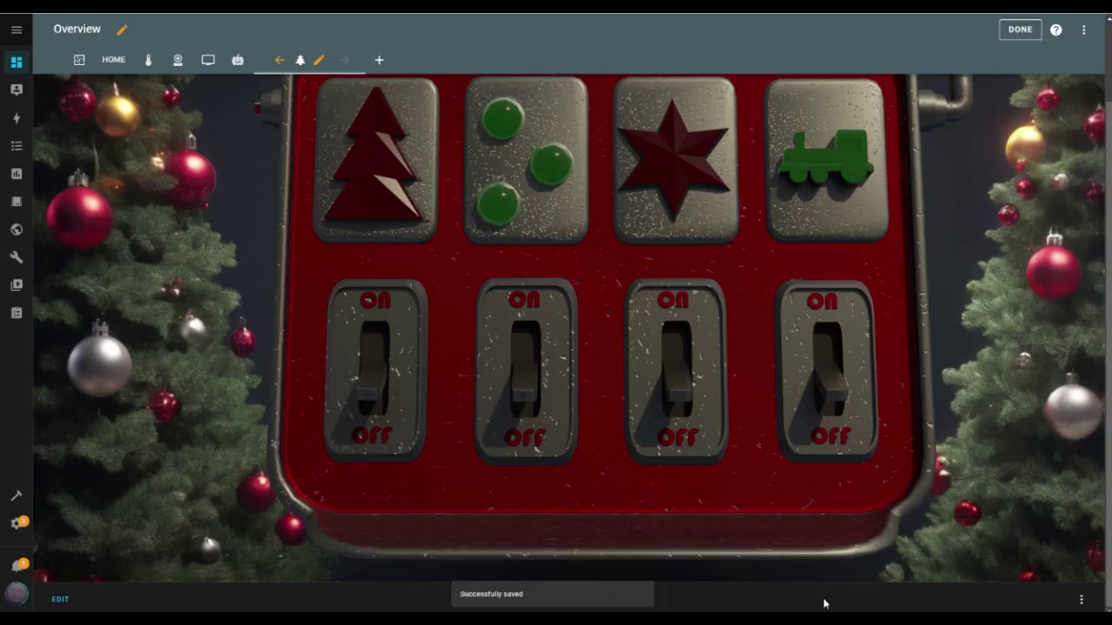
pyautogui.scroll(1, 855, 333)
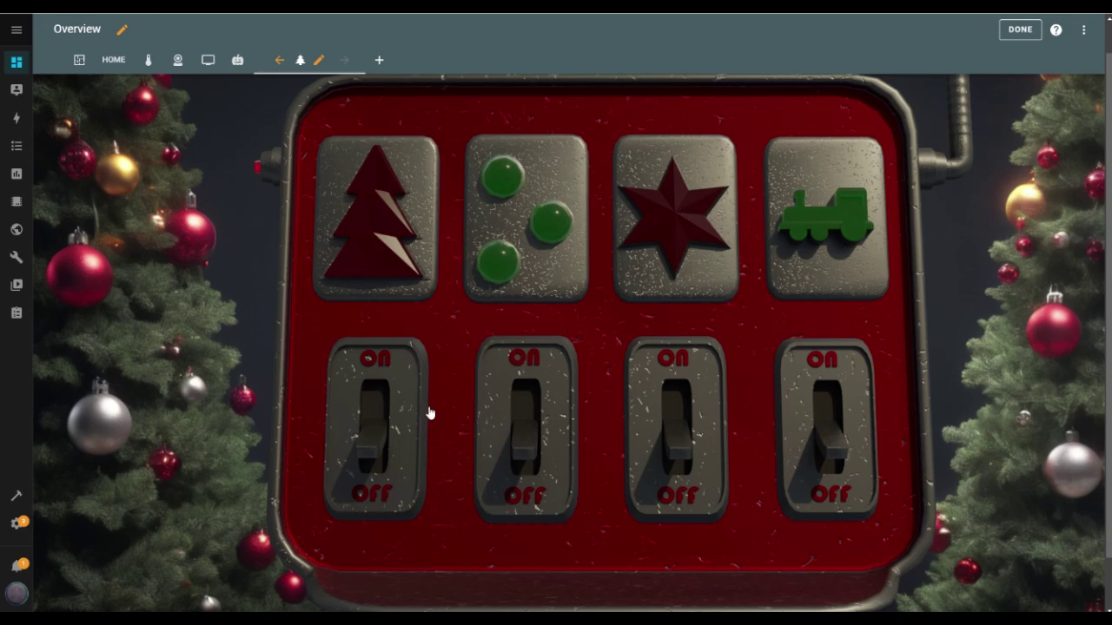
pyautogui.scroll(-1, 430, 417)
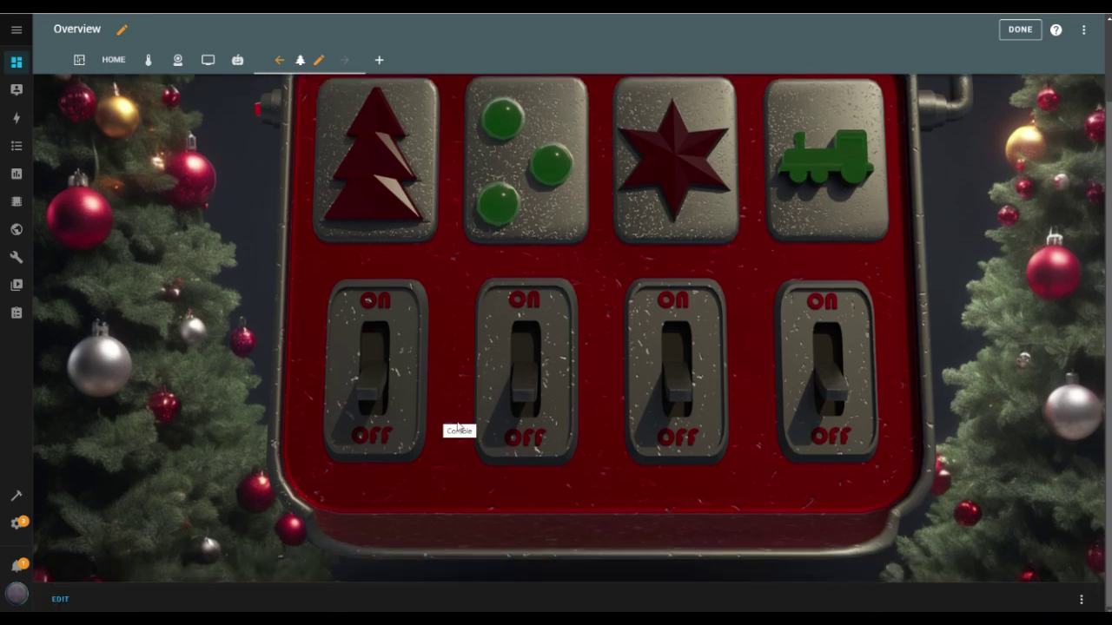
pyautogui.scroll(2, 457, 426)
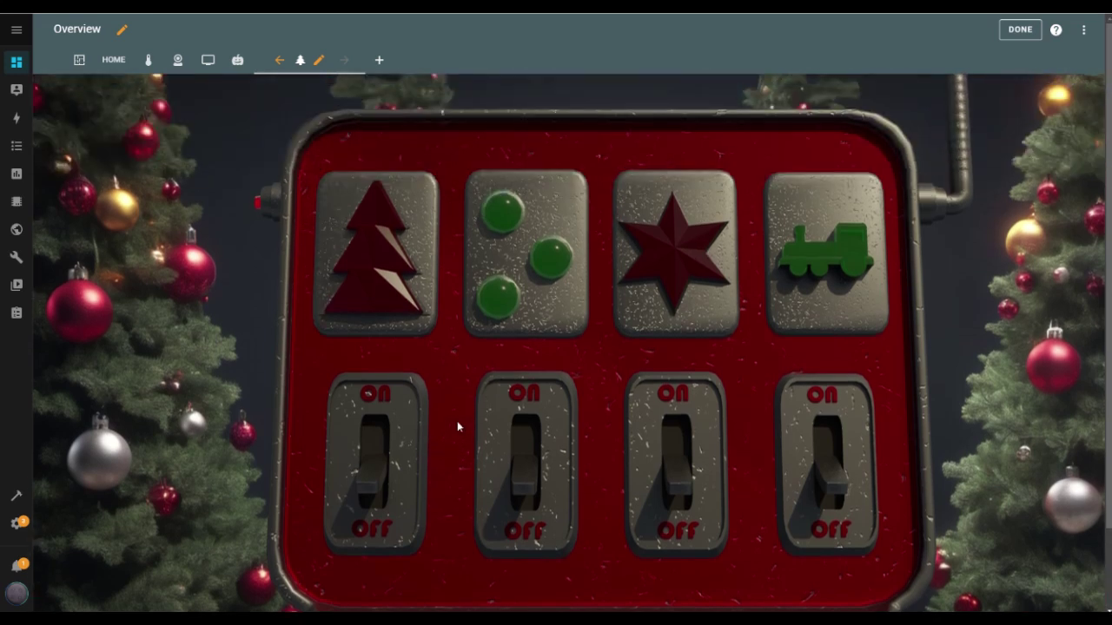
pyautogui.click(1032, 32)
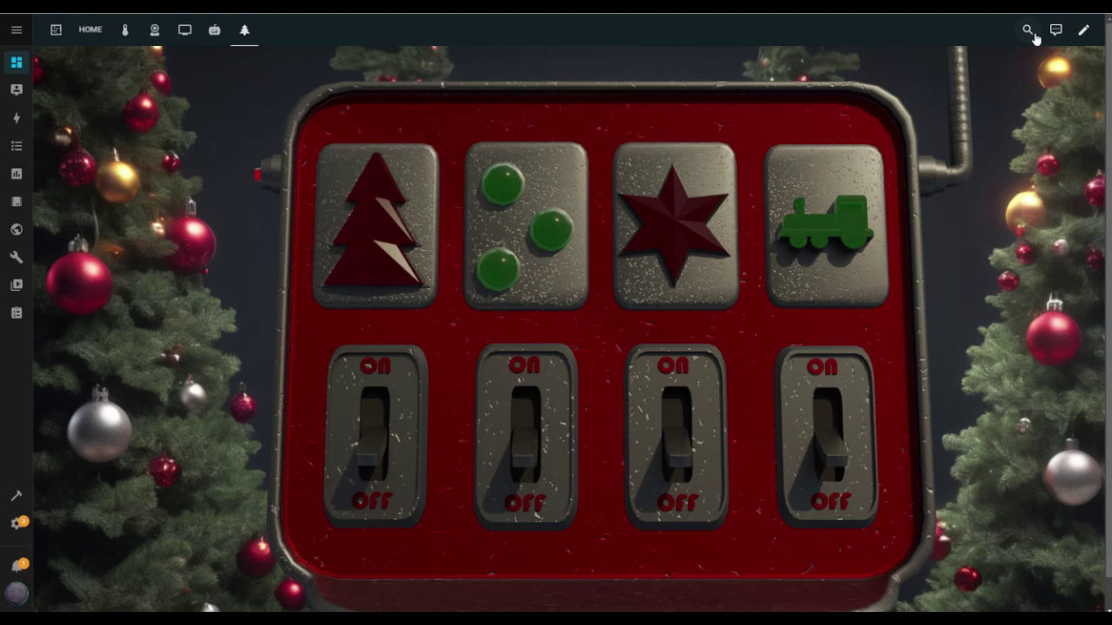
pyautogui.click(376, 458)
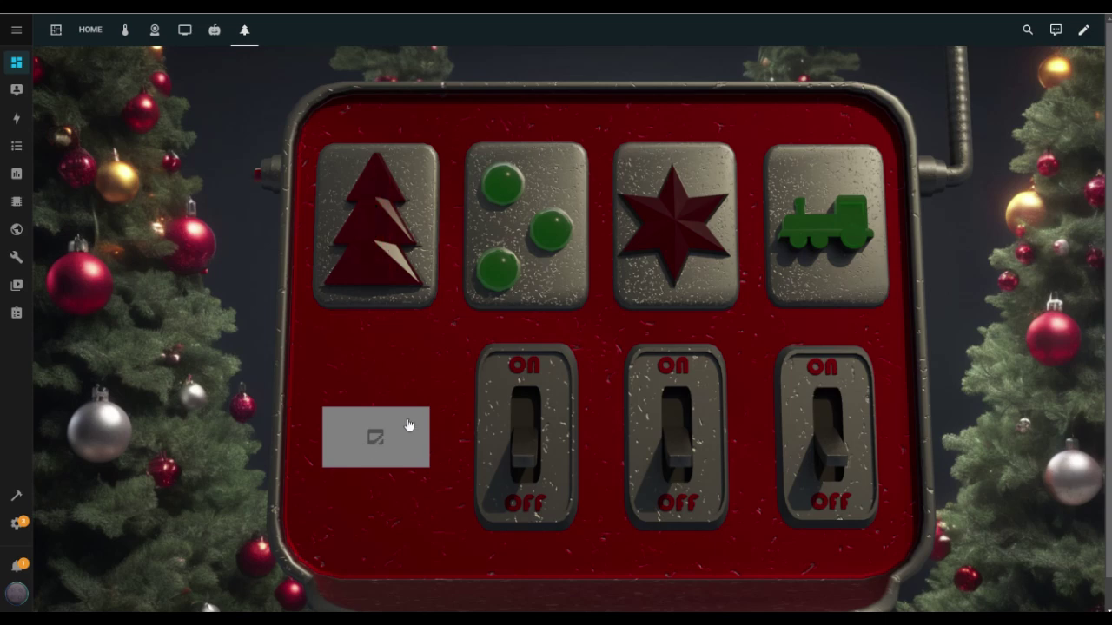
# Change the Tree element's on-state image from b1on.gif to b1on.png and save the card.
pyautogui.scroll(-1, 408, 418)
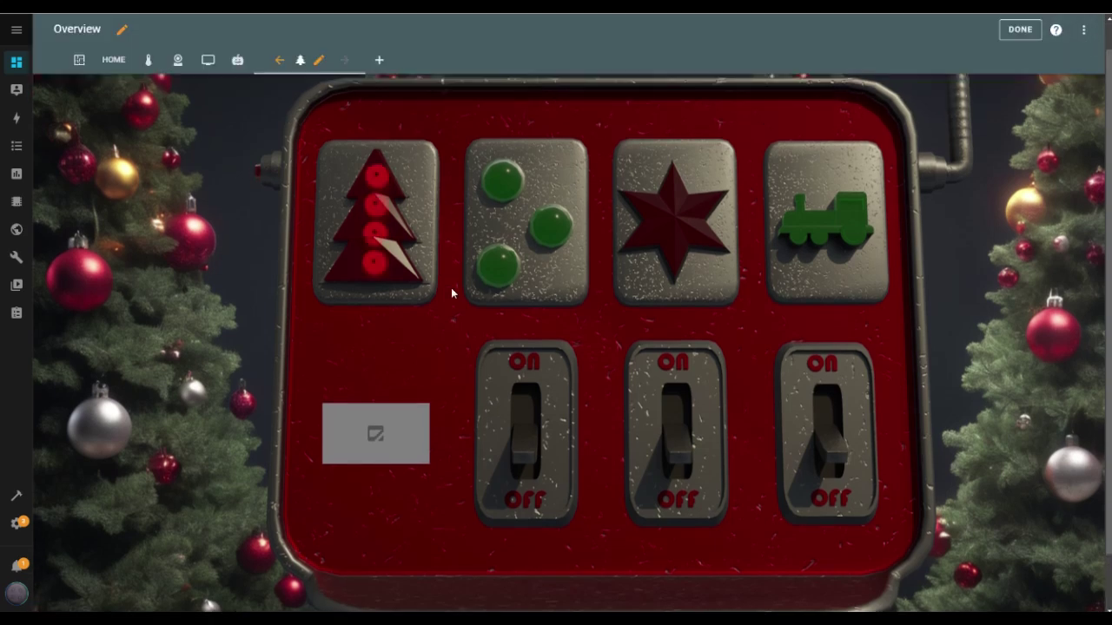
pyautogui.scroll(-1, 451, 293)
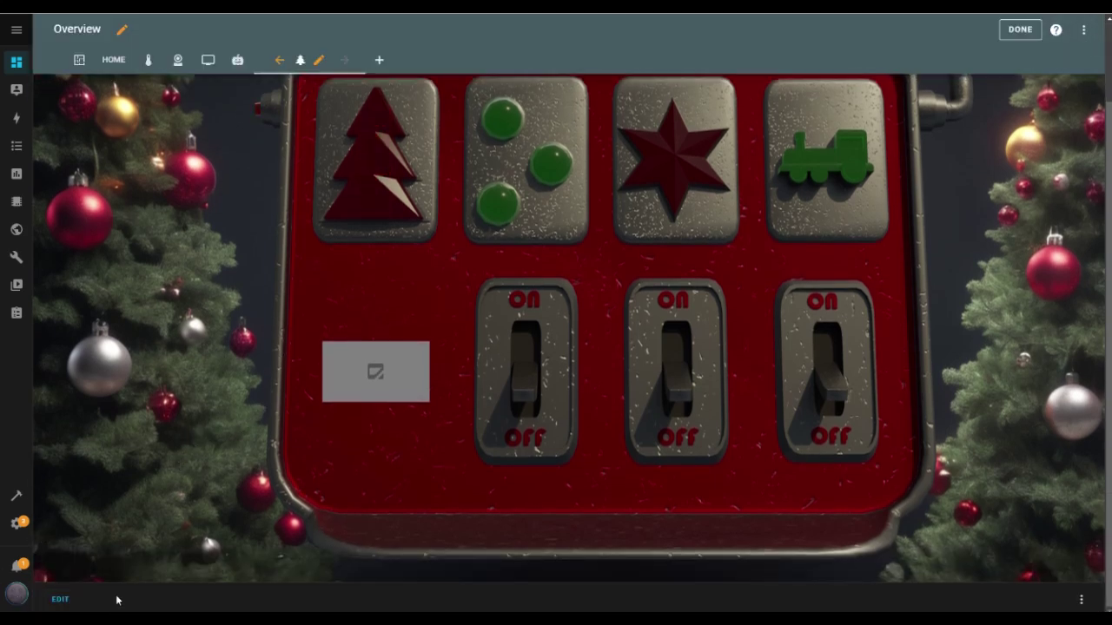
pyautogui.click(59, 600)
pyautogui.scroll(-1, 490, 486)
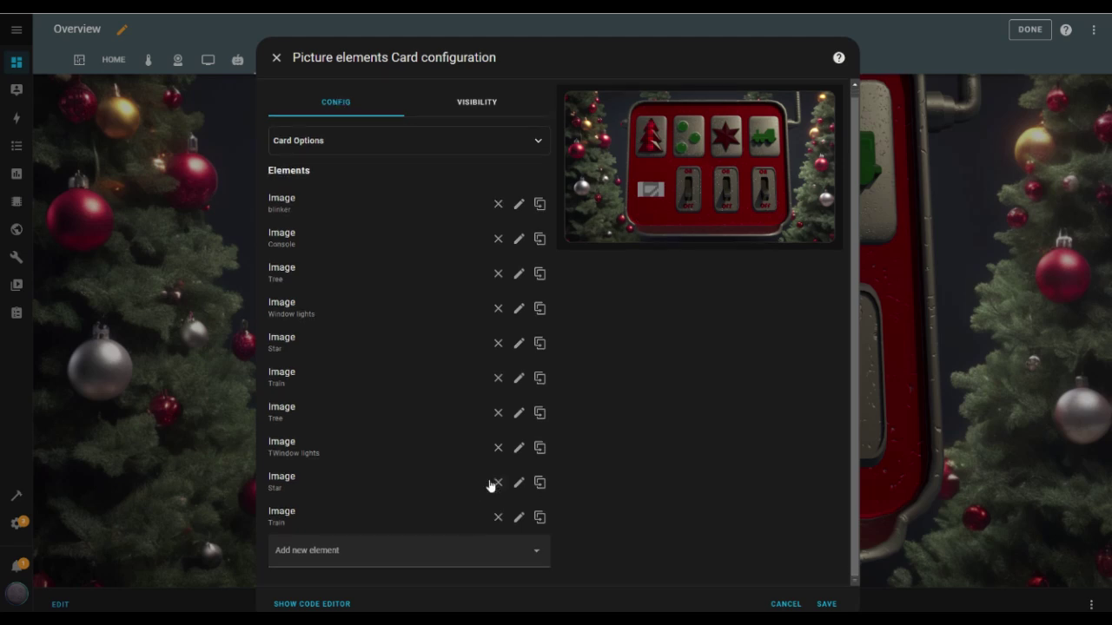
pyautogui.click(518, 413)
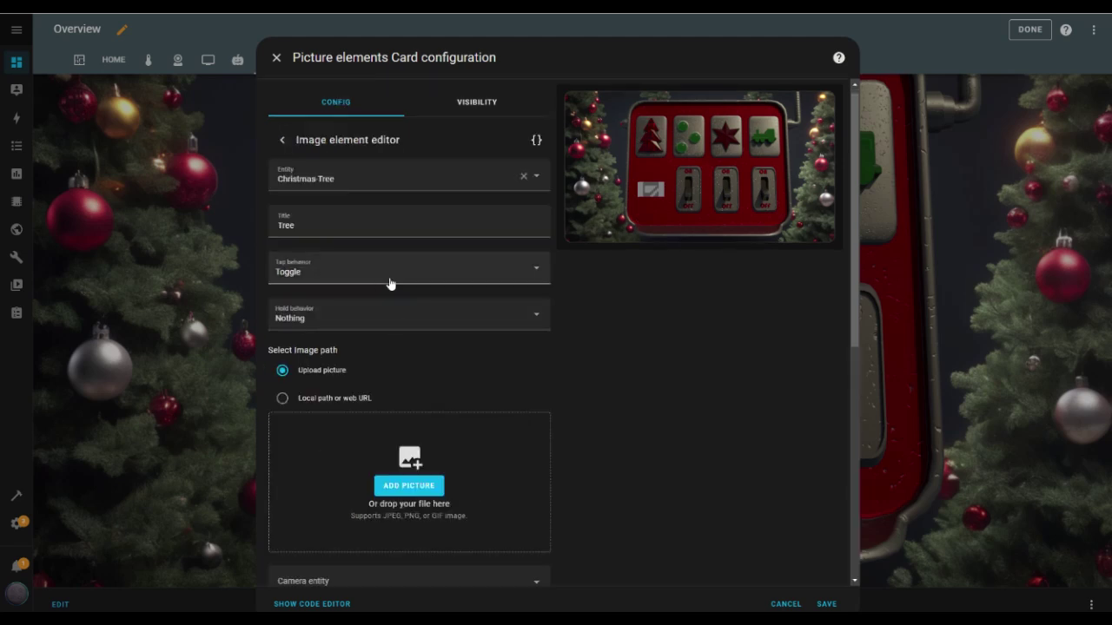
pyautogui.scroll(-5, 492, 432)
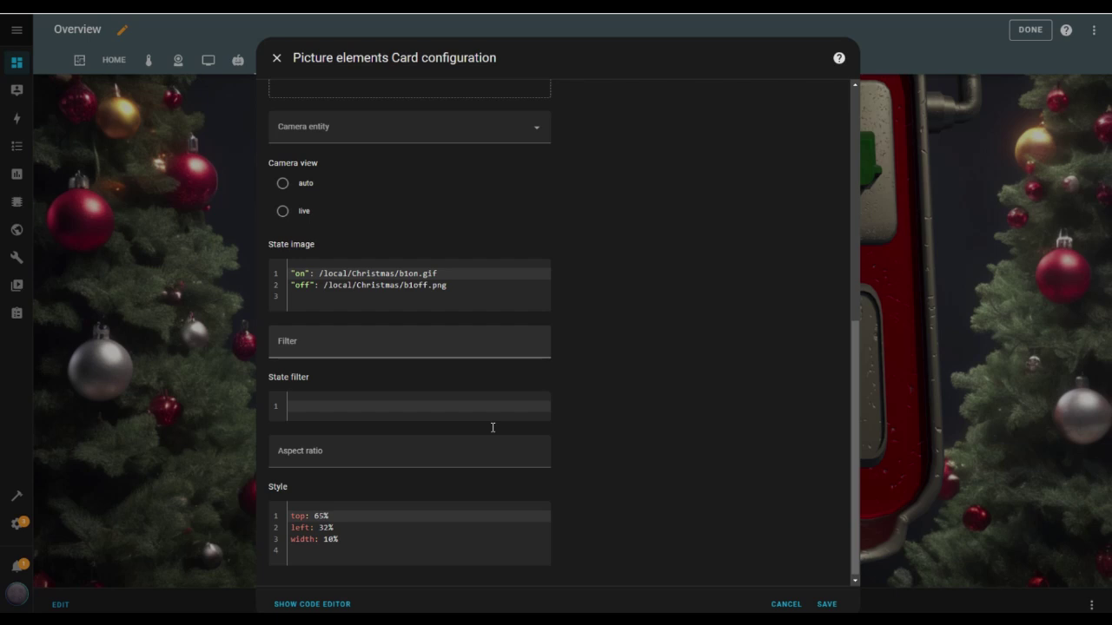
pyautogui.scroll(1, 486, 425)
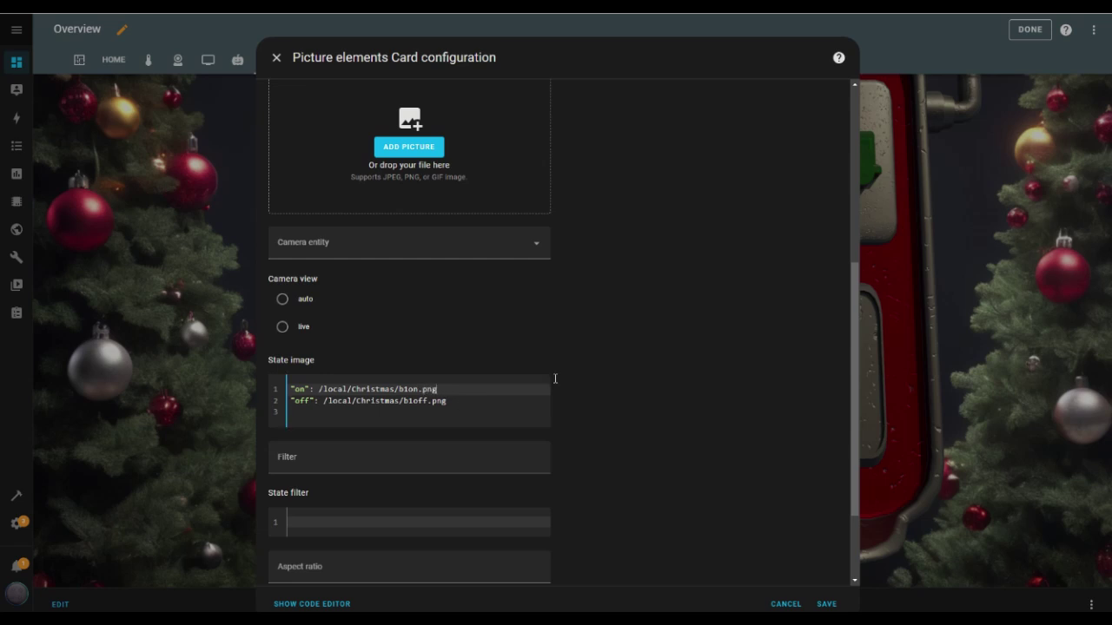
pyautogui.click(825, 602)
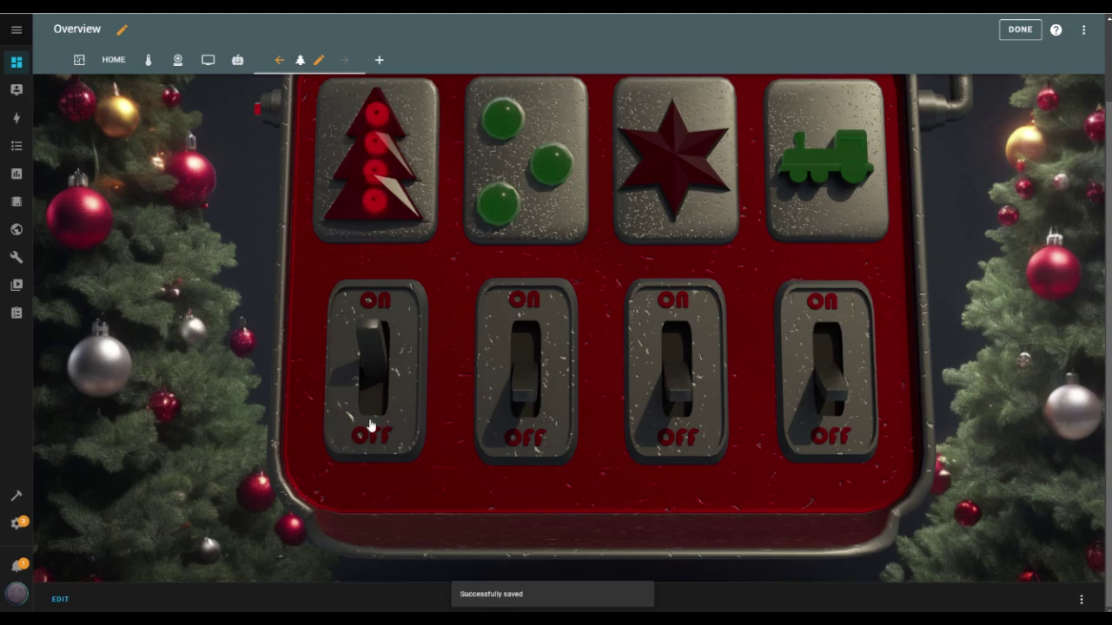
# Reopen the card editor, review the Train element, and save the card.
pyautogui.scroll(1, 258, 441)
pyautogui.scroll(-1, 258, 441)
pyautogui.click(60, 599)
pyautogui.click(516, 417)
pyautogui.scroll(-3, 468, 415)
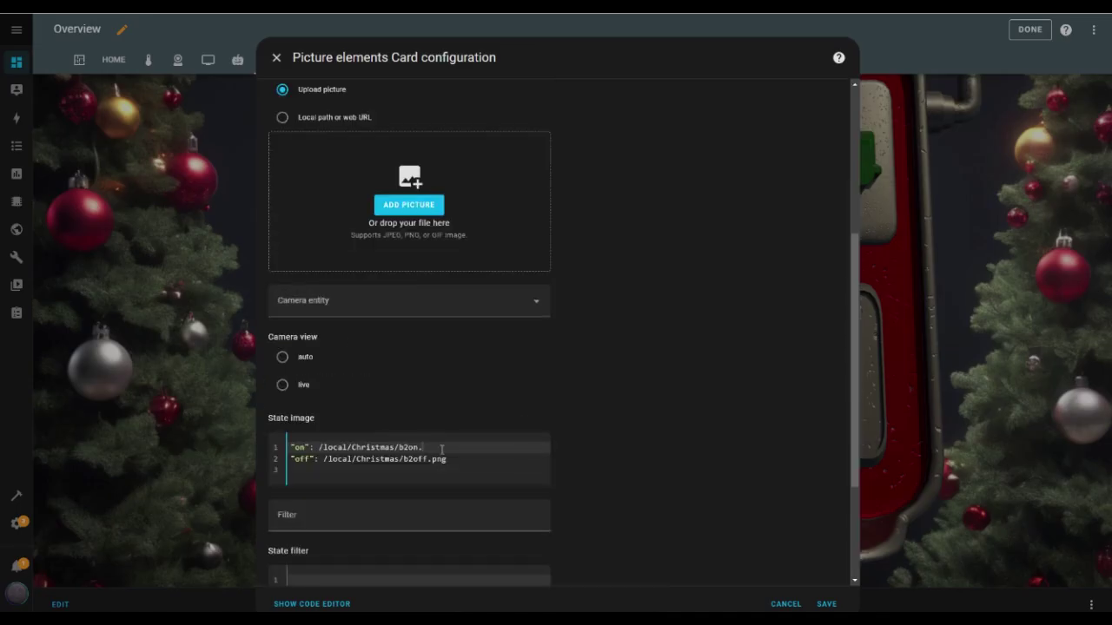
pyautogui.scroll(3, 403, 332)
pyautogui.scroll(-5, 485, 391)
pyautogui.scroll(6, 513, 469)
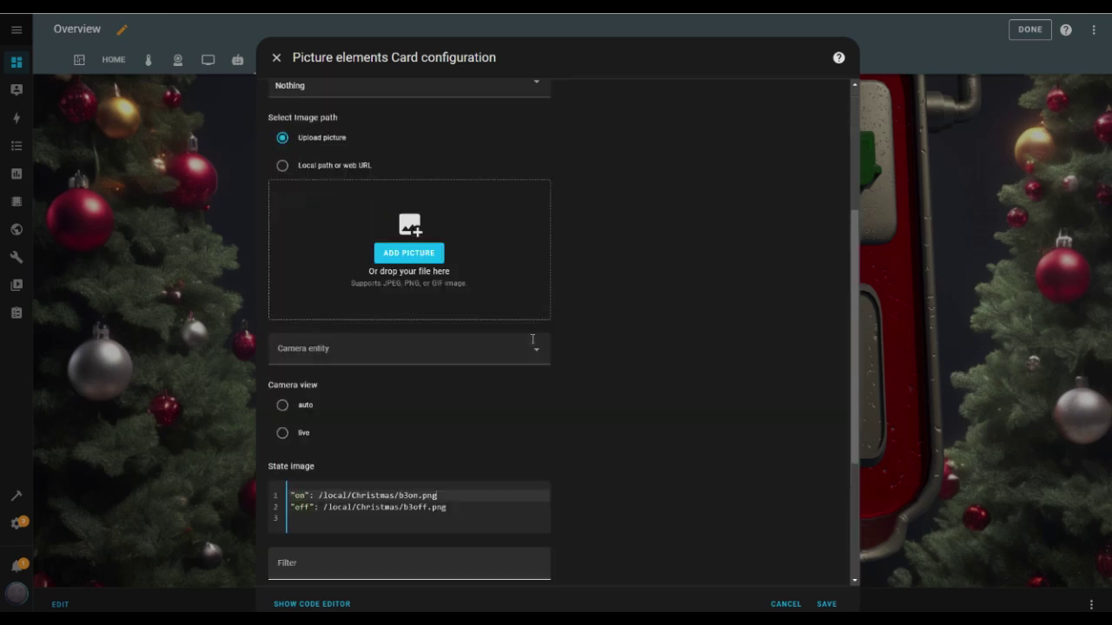
pyautogui.scroll(-5, 524, 531)
pyautogui.click(826, 603)
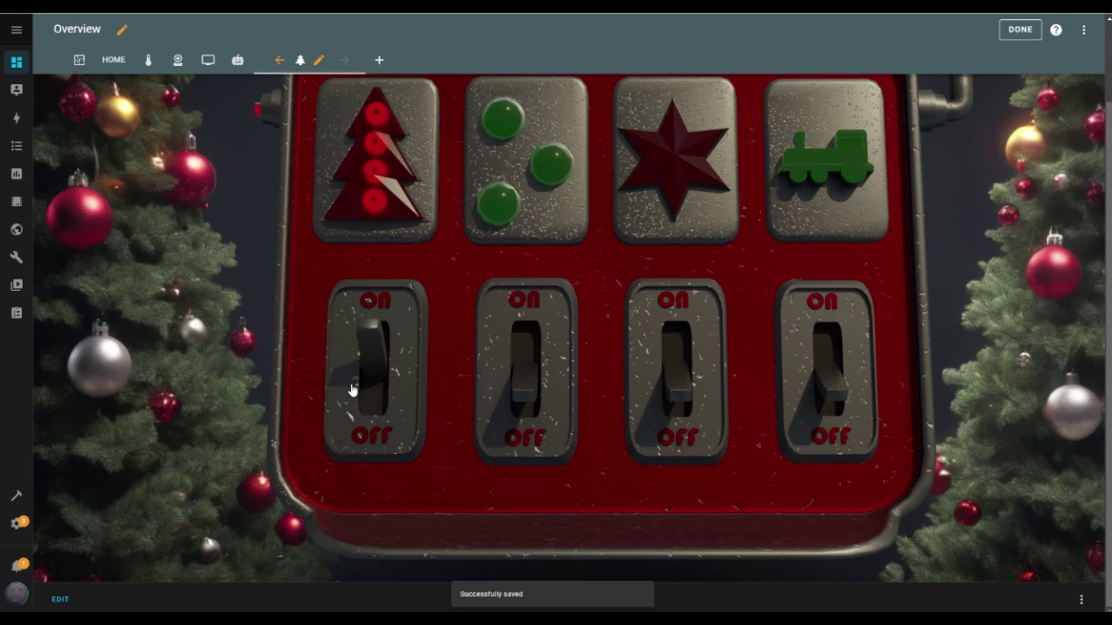
# Switch on the Window lights, Star and Train toggles.
pyautogui.click(526, 392)
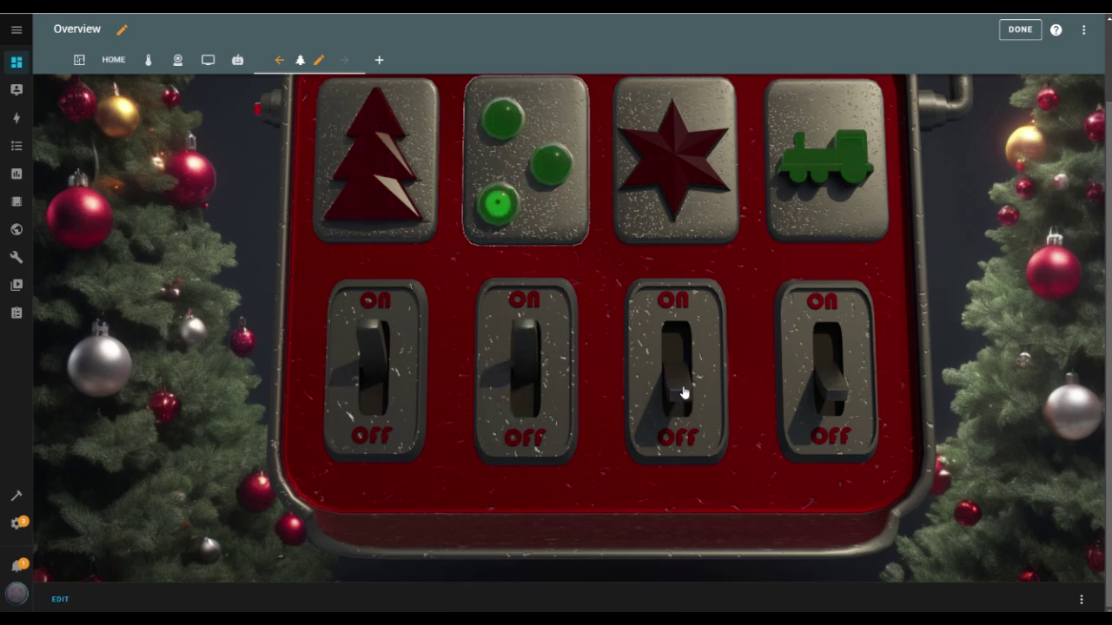
pyautogui.click(680, 395)
pyautogui.click(829, 396)
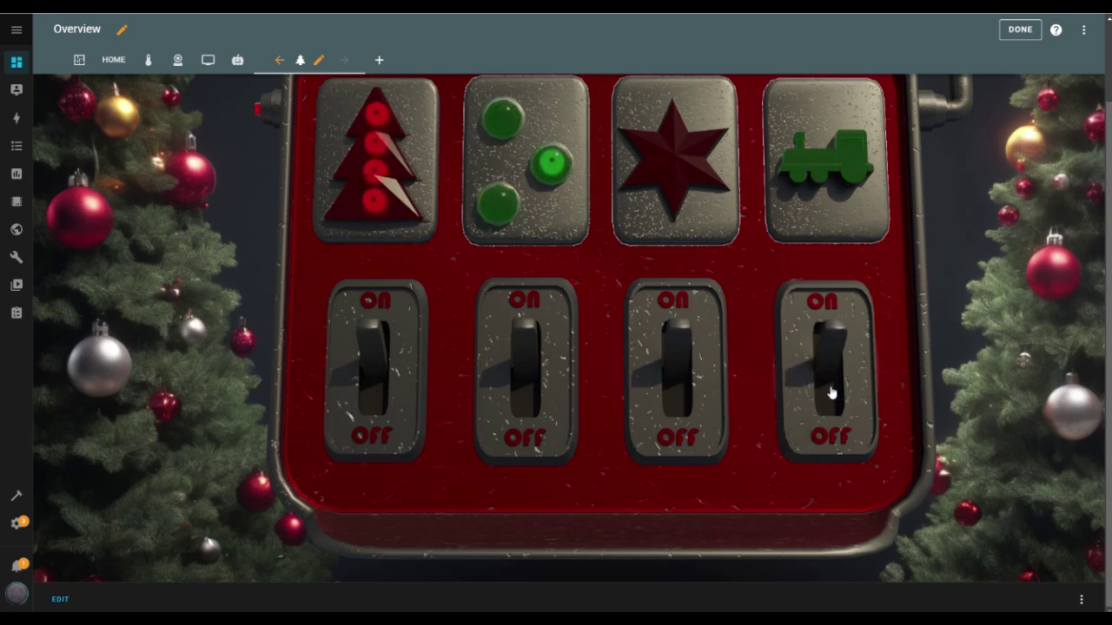